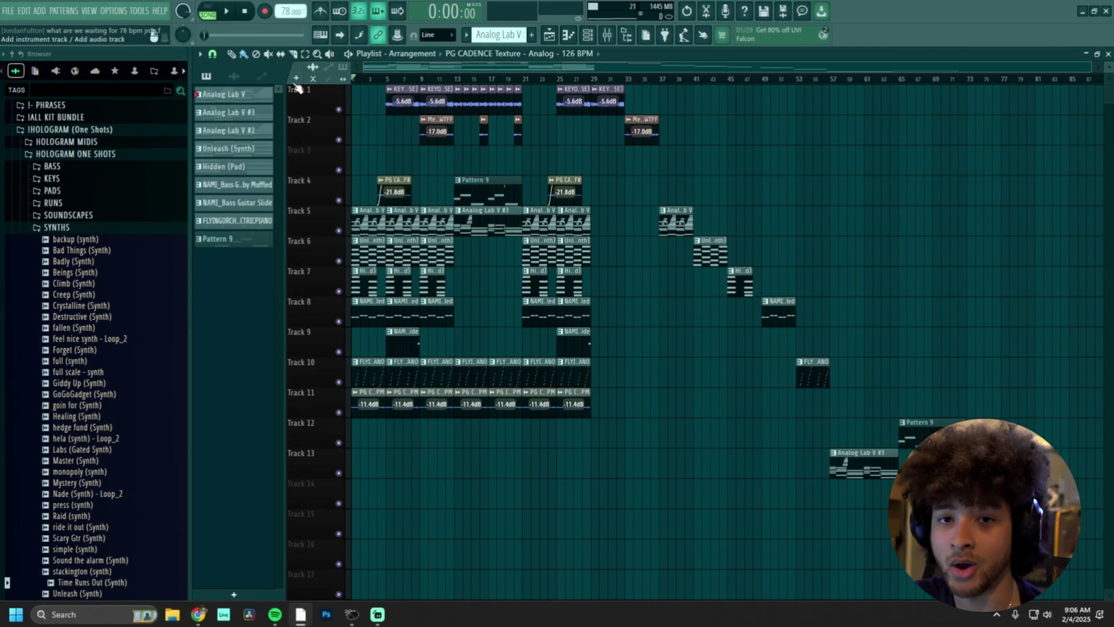
scroll(413, 169, up, 3)
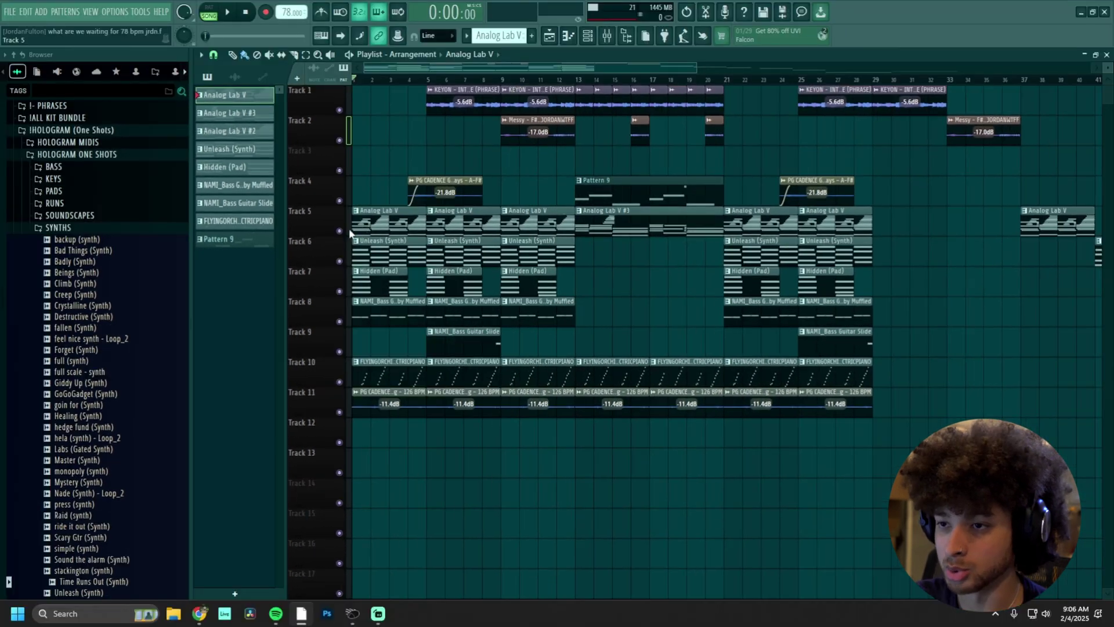
right_click(311, 220)
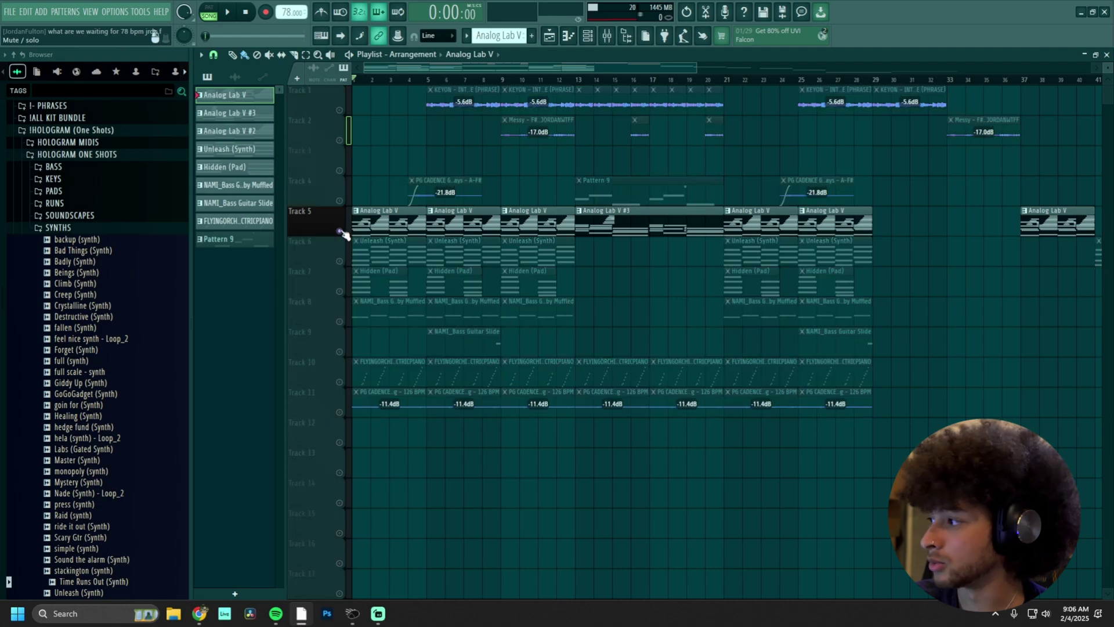
right_click(342, 231)
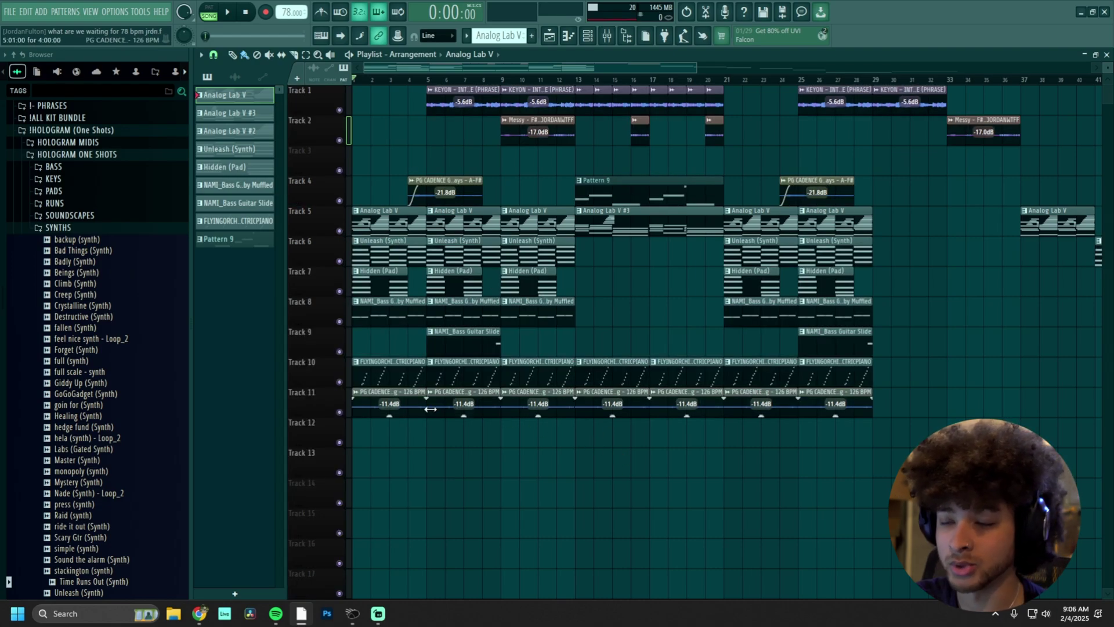
Play the full arrangement from the start of the playlist
scroll(405, 66, up, 2)
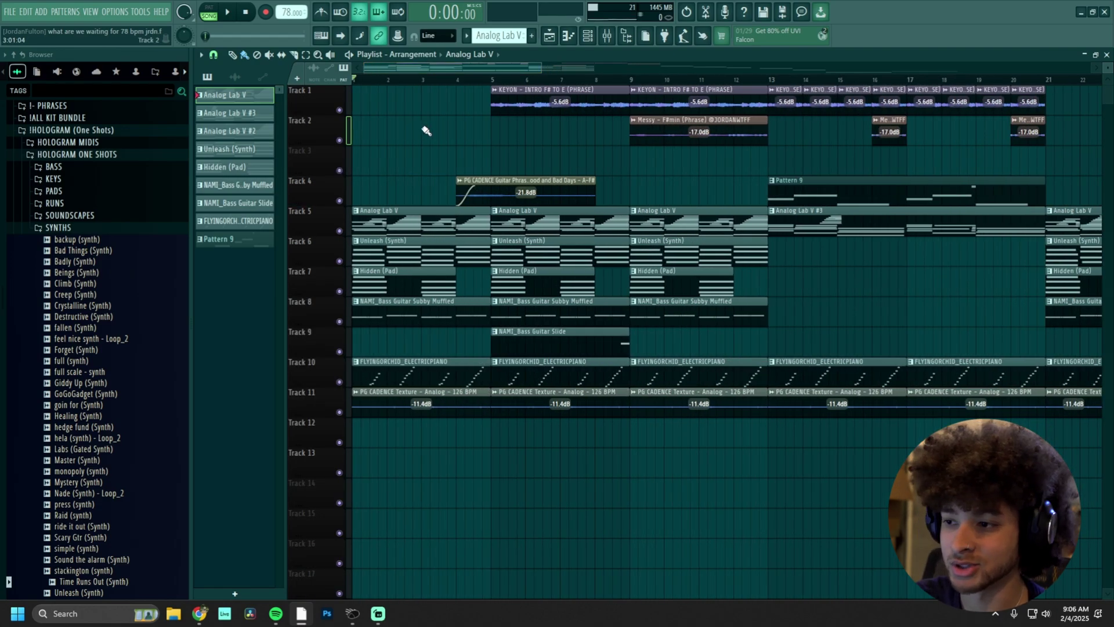
scroll(749, 455, down, 2)
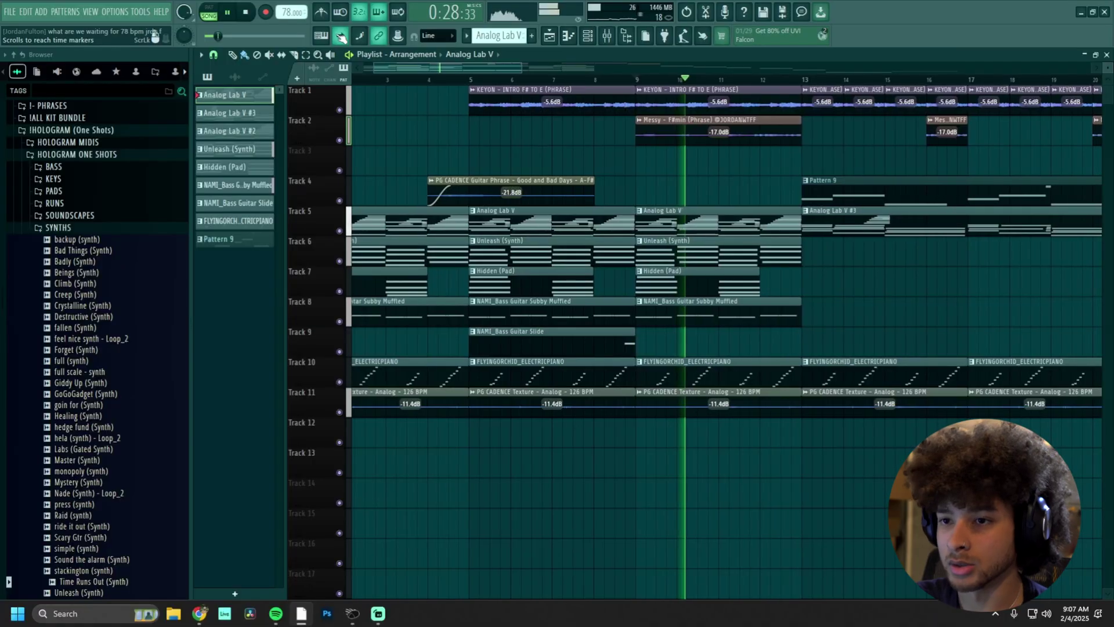
scroll(393, 148, down, 2)
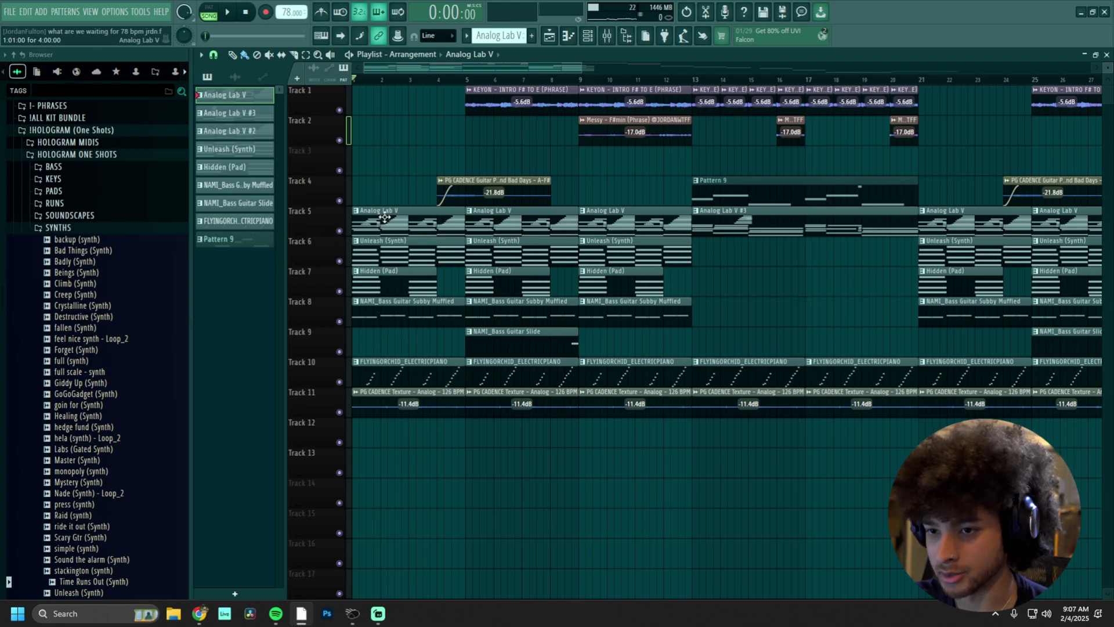
Solo Track 5 in the playlist and open the Analog Lab V channel's instrument window
scroll(393, 172, up, 2)
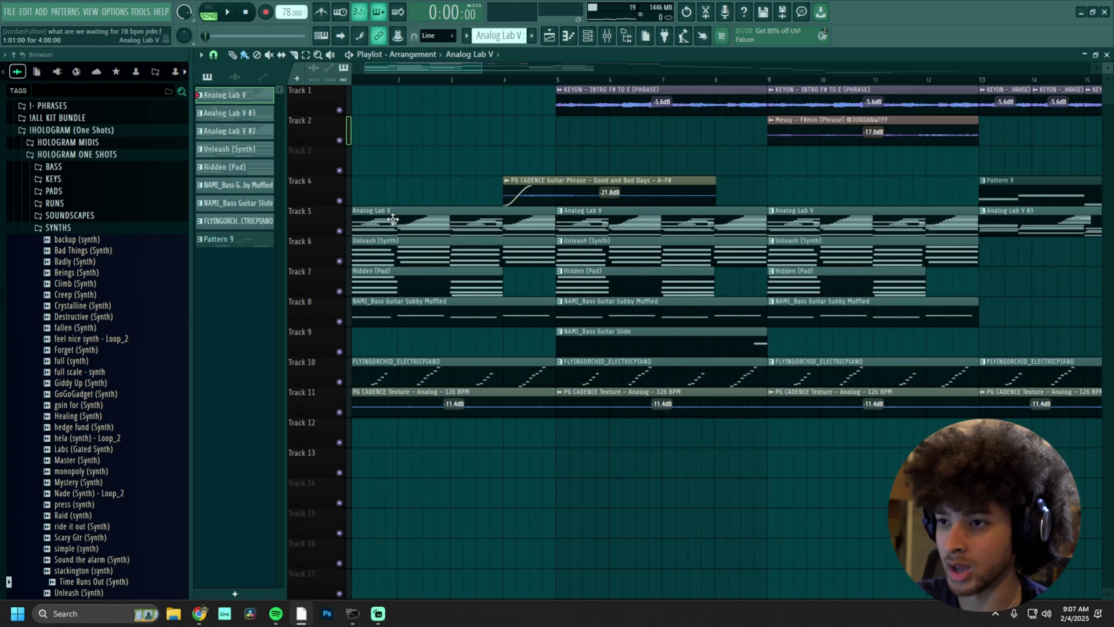
right_click(339, 231)
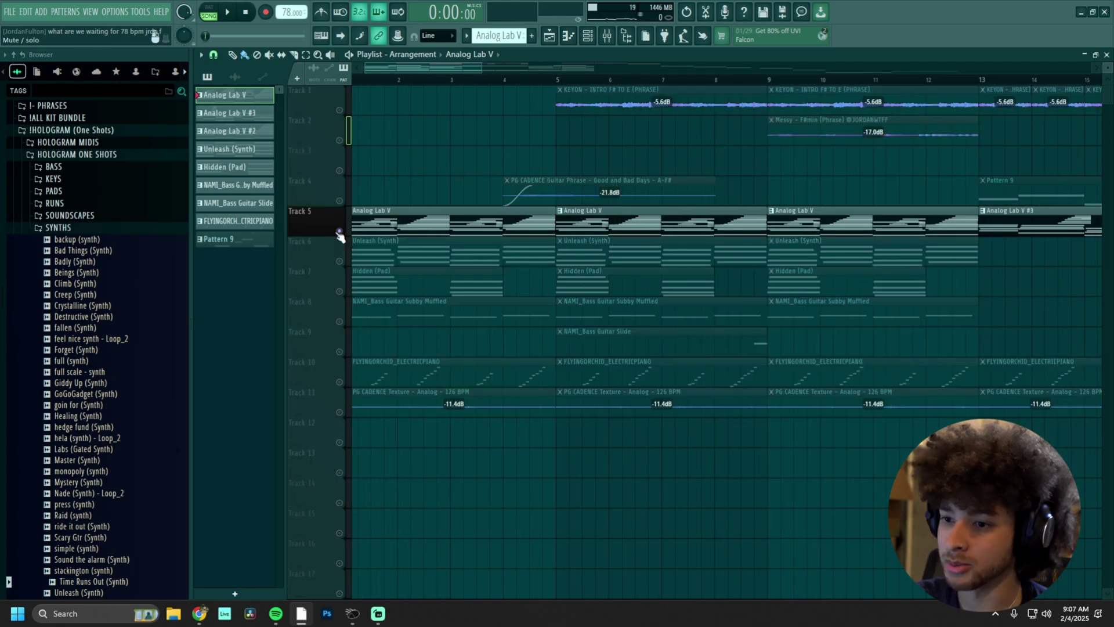
click(588, 36)
click(432, 152)
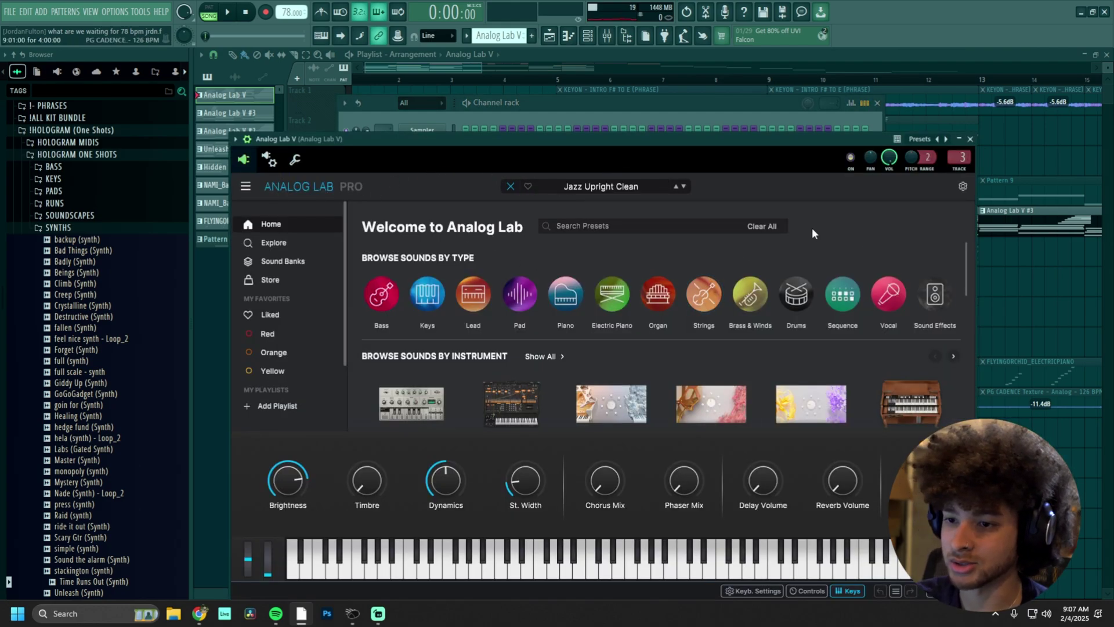
drag(625, 140, 628, 229)
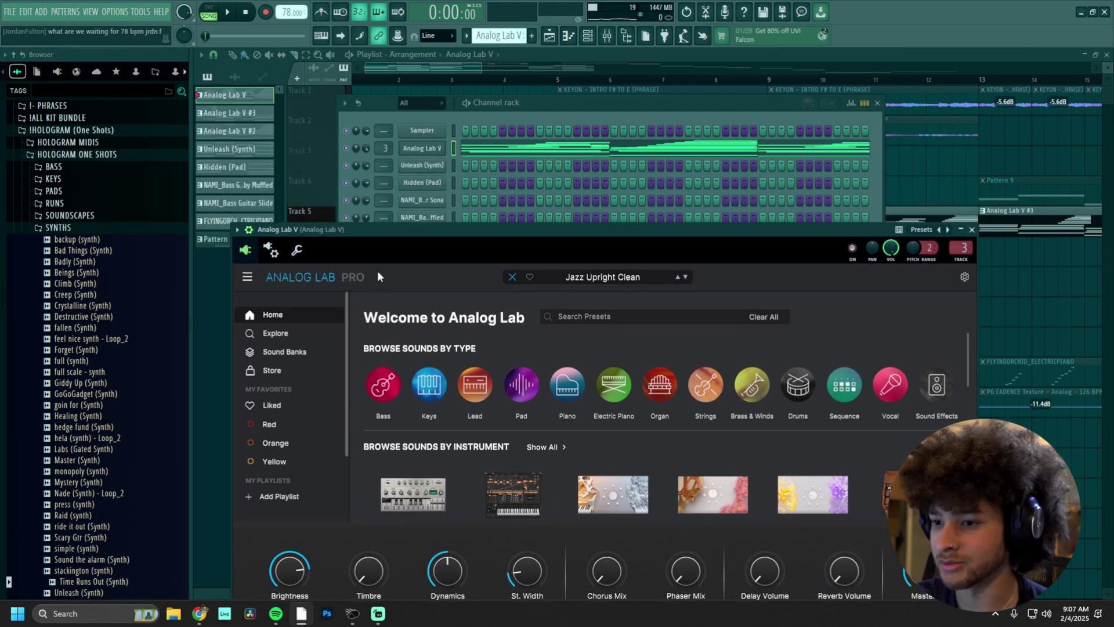
drag(383, 229, 409, 182)
Examine the full range of the Analog Lab V pattern's notes in the piano roll
scroll(467, 330, down, 3)
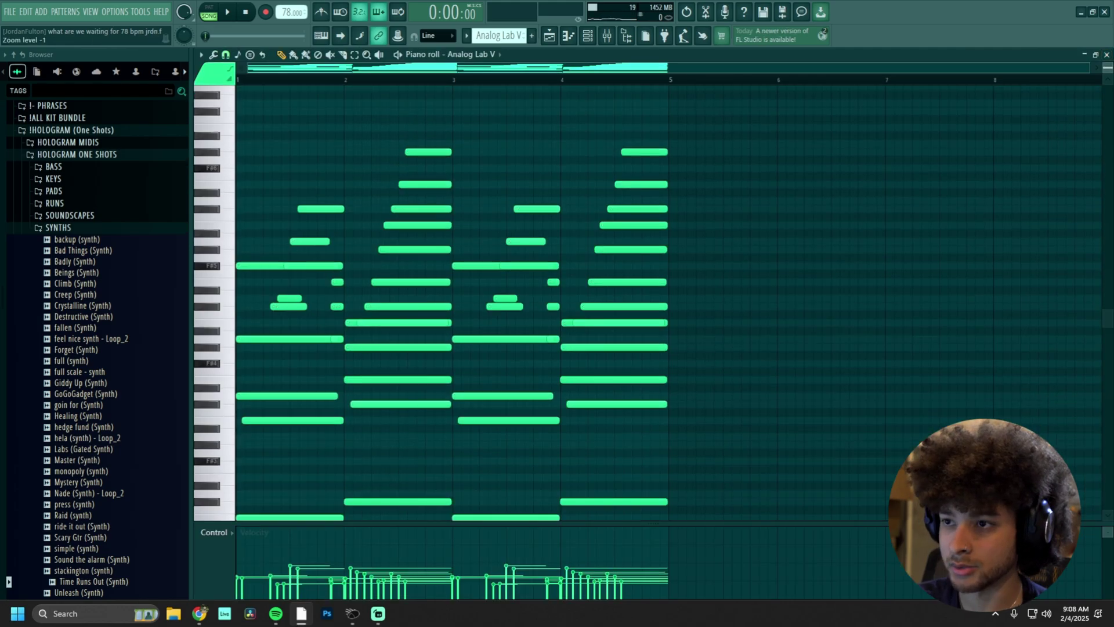
scroll(594, 199, down, 2)
scroll(425, 79, up, 3)
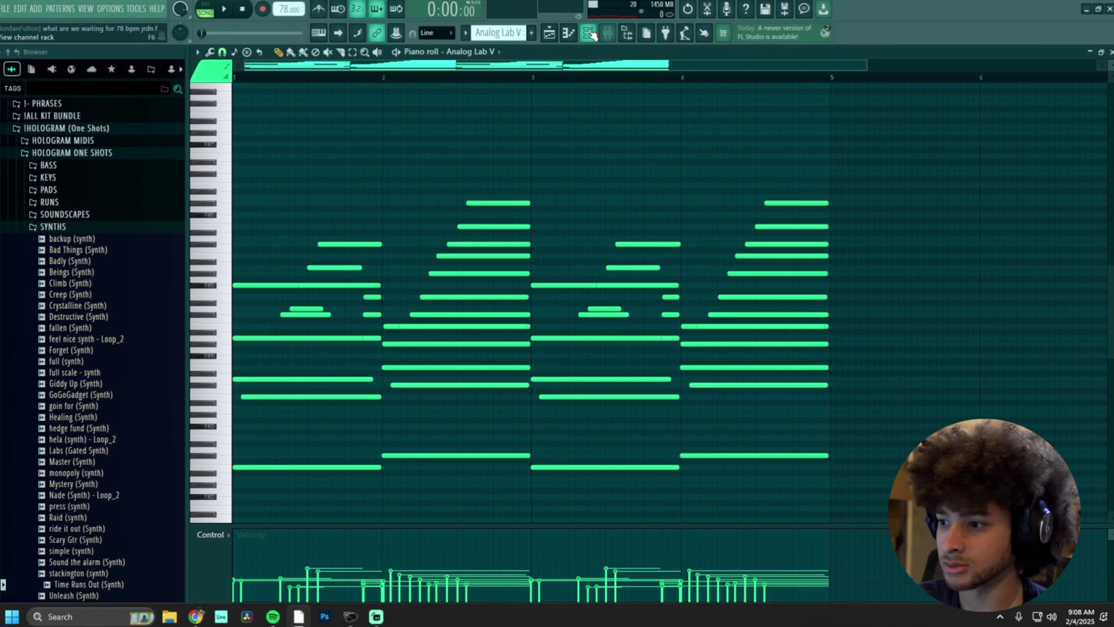
Inspect the SketchCassette II effect settings on the Analog Lab V mixer track
click(589, 33)
click(608, 33)
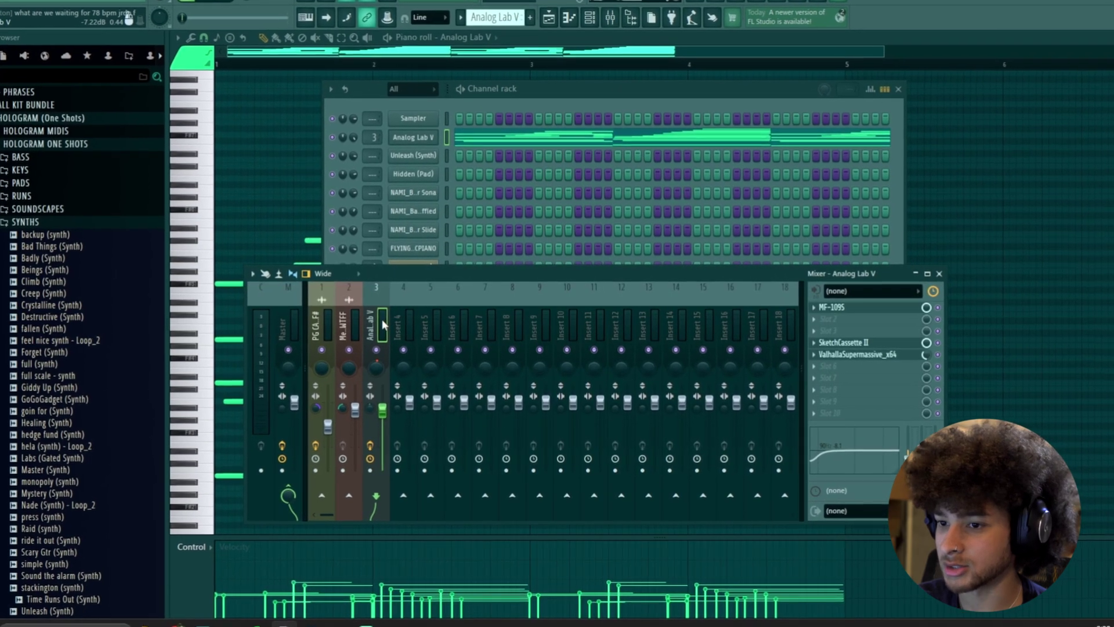
click(842, 343)
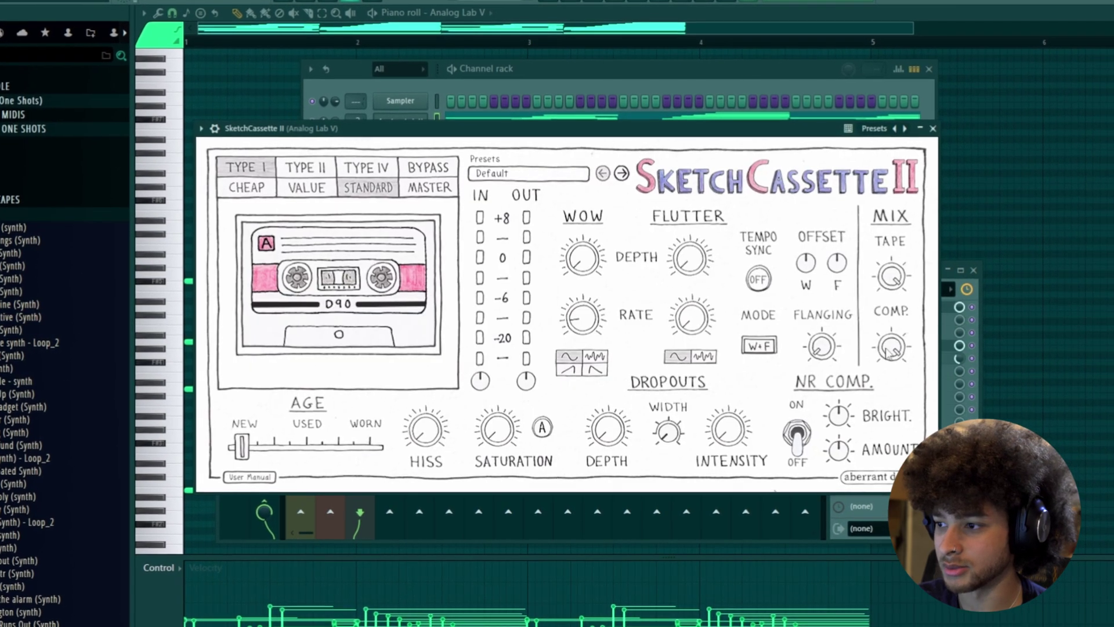
mouse_move(525, 125)
mouse_down()
mouse_move(424, 29)
mouse_move(476, 66)
mouse_up()
click(920, 315)
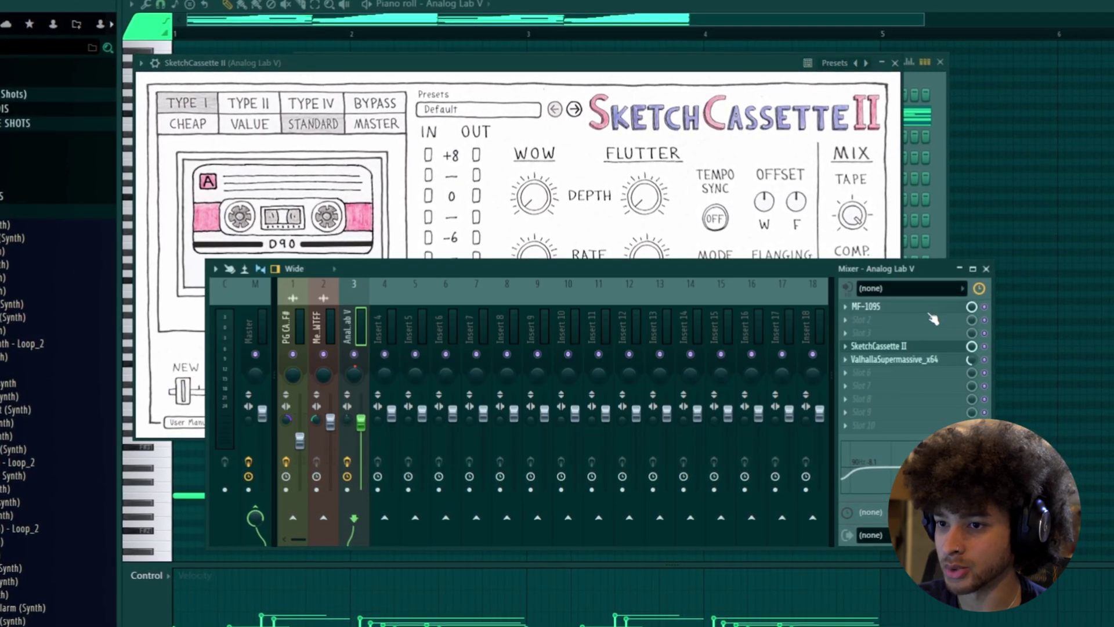
Inspect the MF-109S and ValhallaSupermassive_x64 effects on the Analog Lab V mixer track and close all plugin windows
click(866, 306)
drag(336, 82, 351, 120)
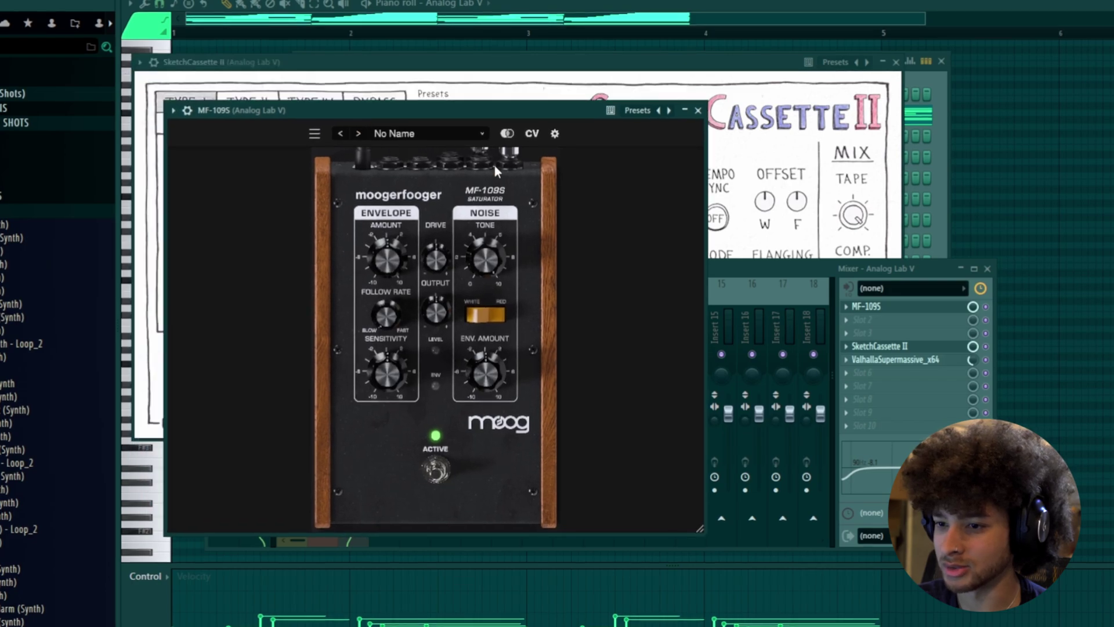
click(897, 361)
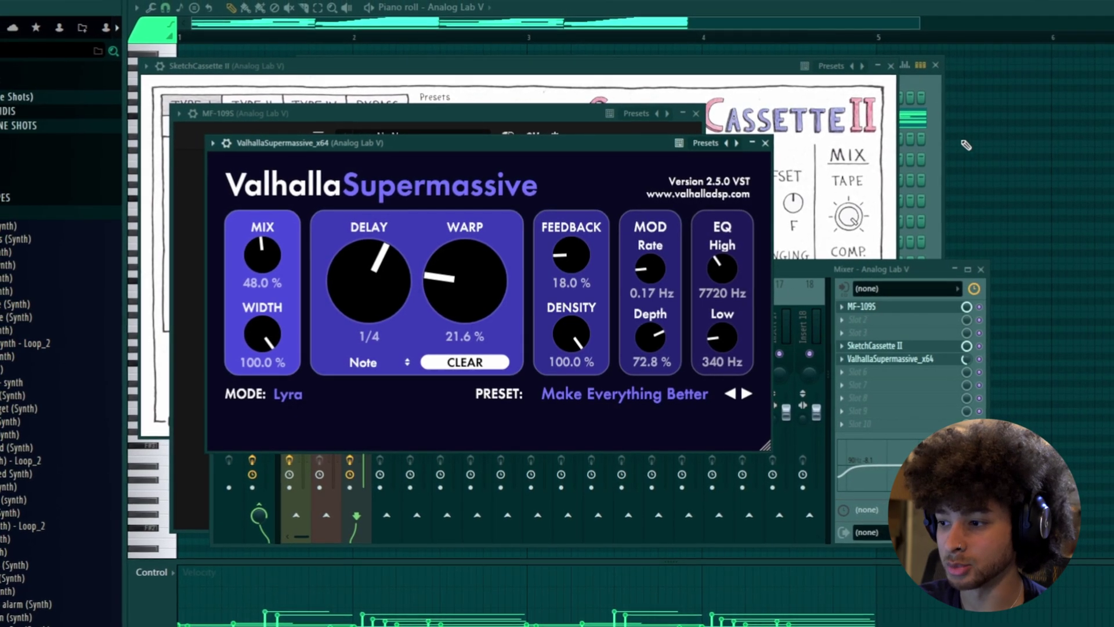
key(F12)
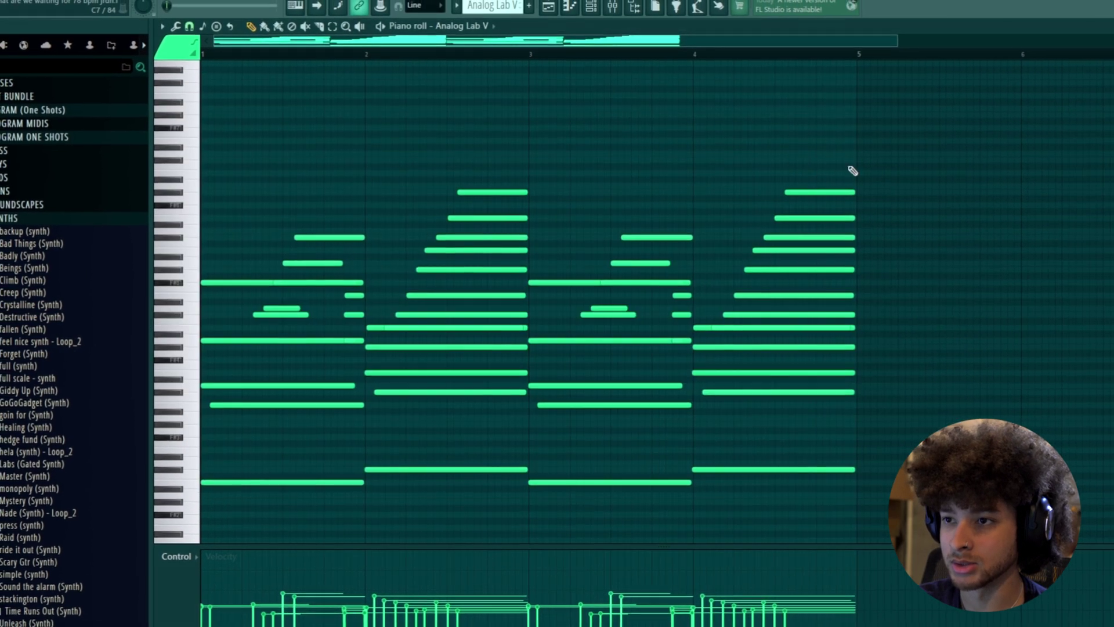
Switch playback to pattern mode and listen to the Analog Lab V notes in the piano roll
scroll(325, 226, up, 3)
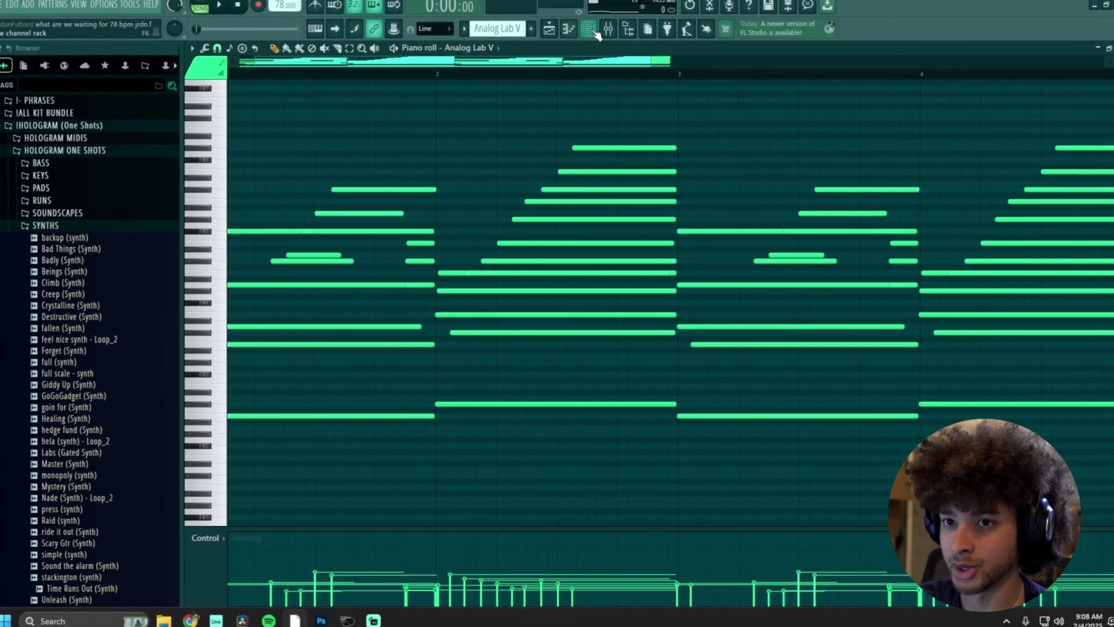
click(591, 31)
key(F9)
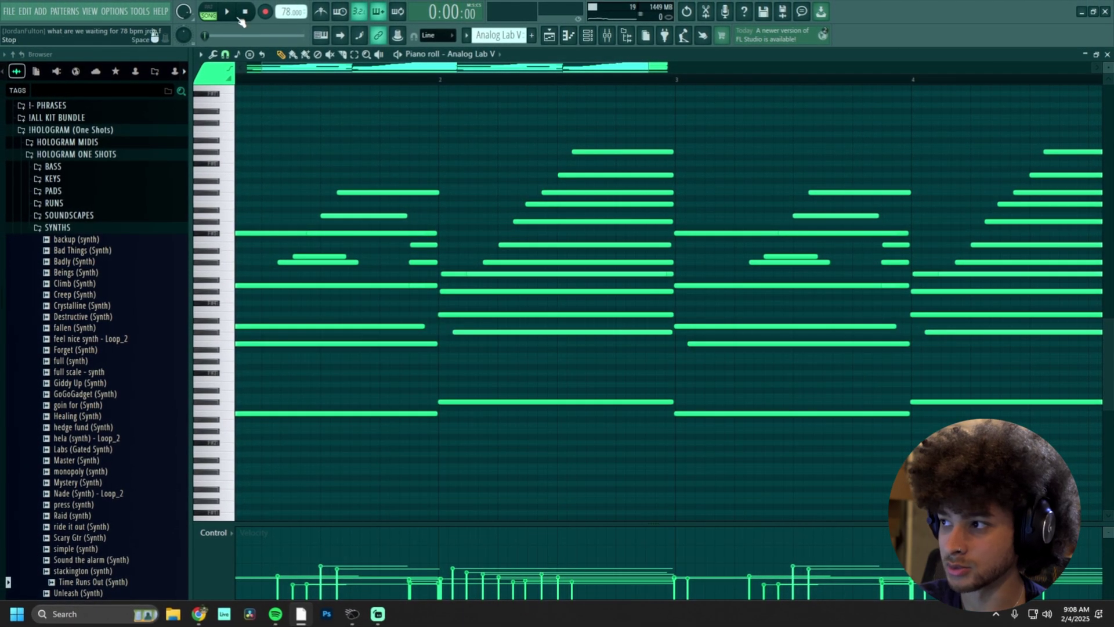
click(208, 11)
drag(328, 69, 293, 71)
key(space)
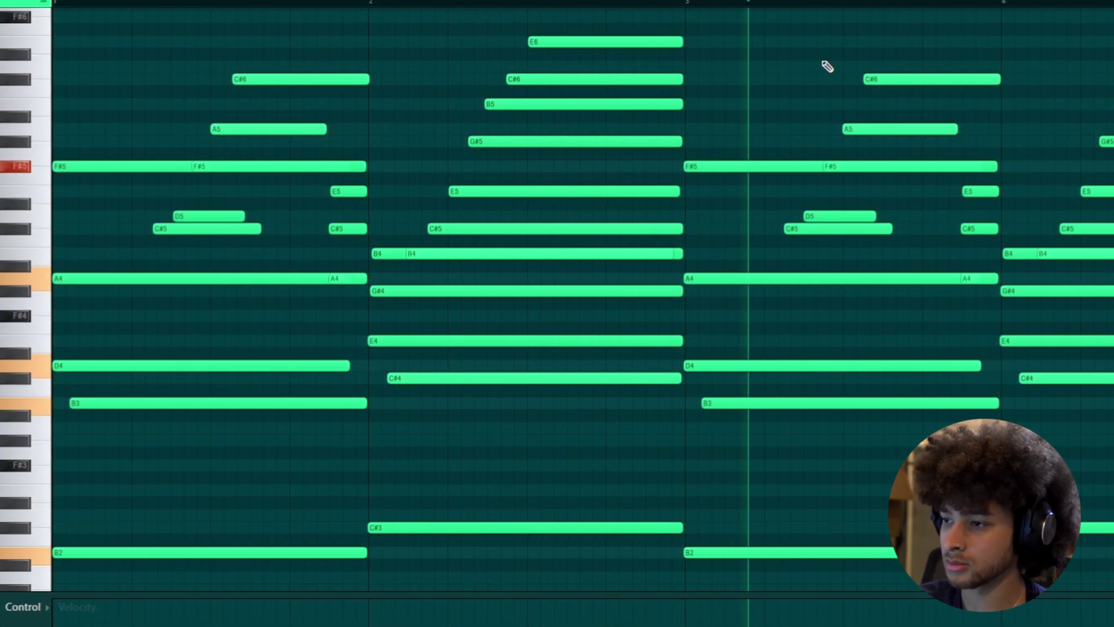
ctrl+scroll(681, 64, down, 2)
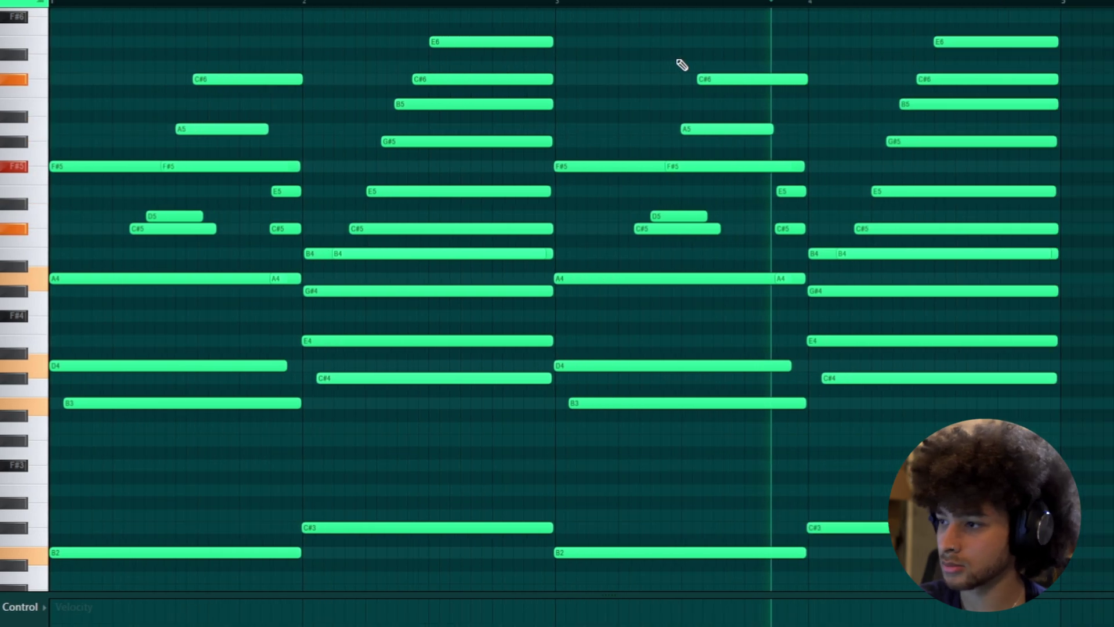
scroll(948, 137, up, 2)
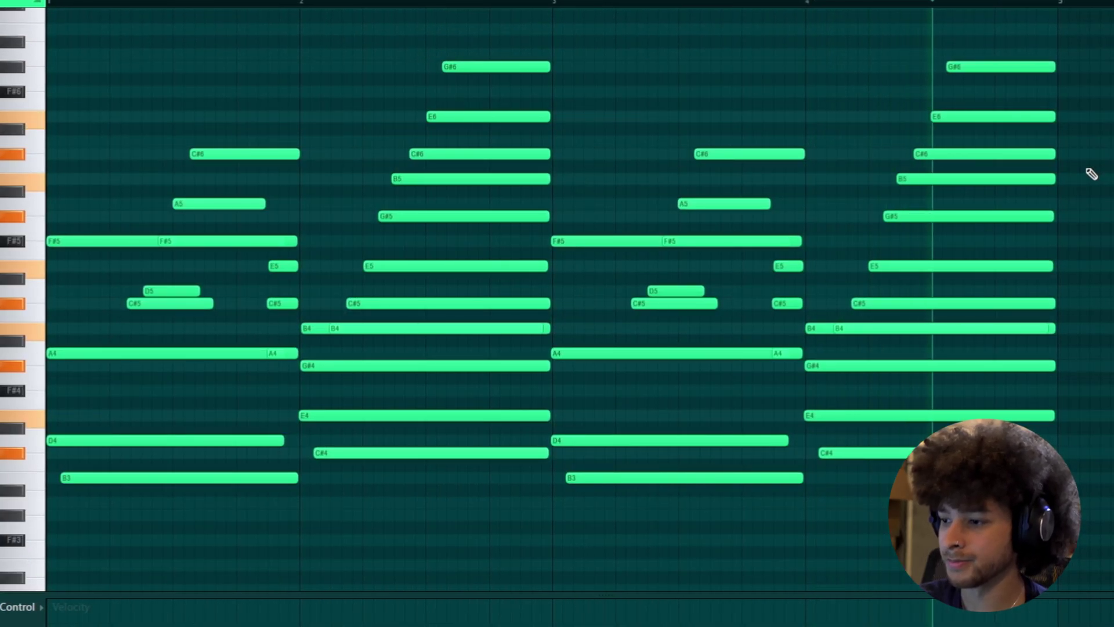
key(space)
Check the Analog Lab V effect chain in the mixer and replay its pattern in the piano roll
key(ctrl+a)
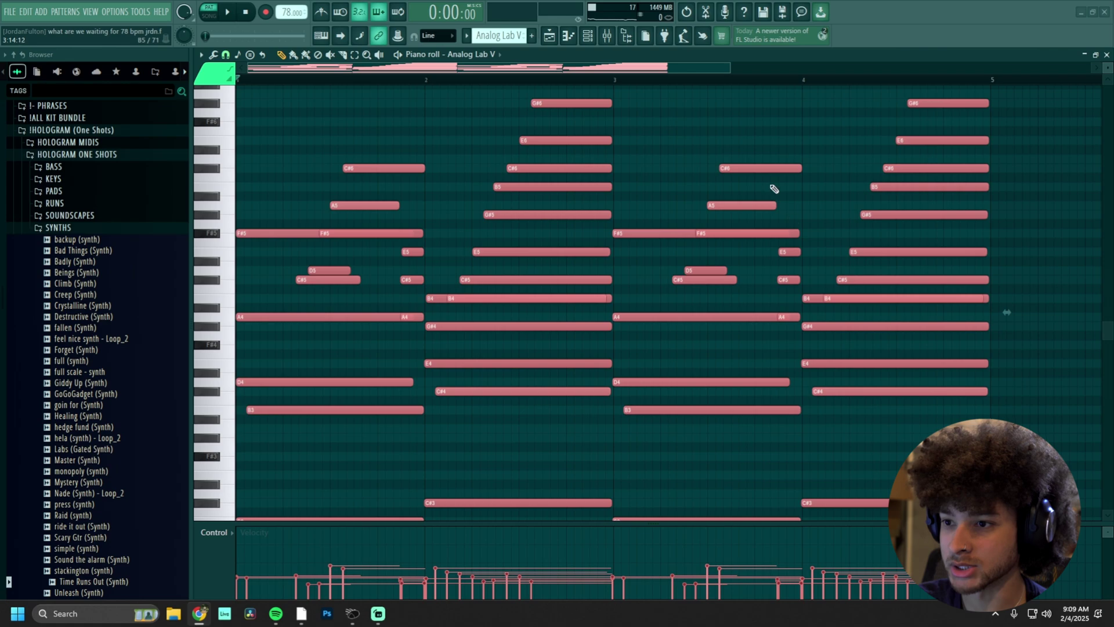
click(641, 186)
key(F5)
key(F9)
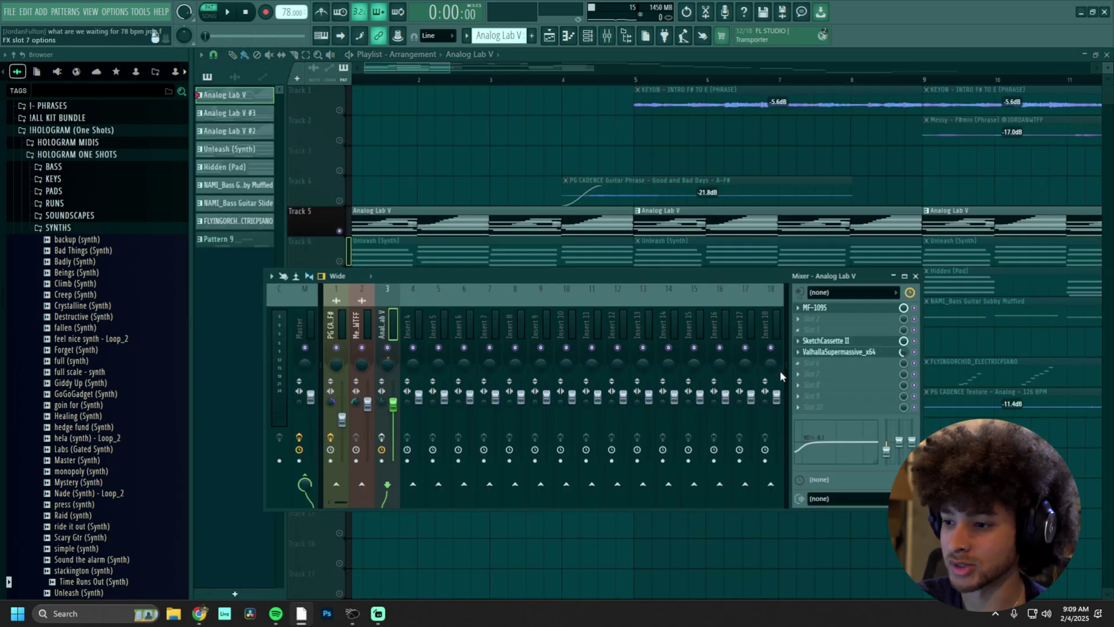
key(F7)
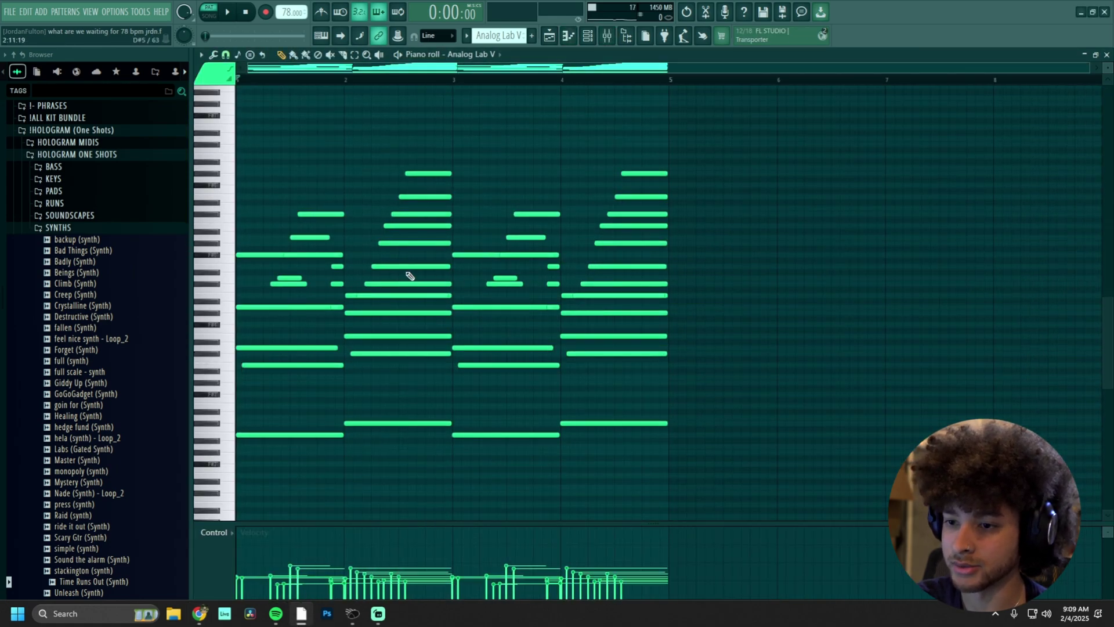
key(space)
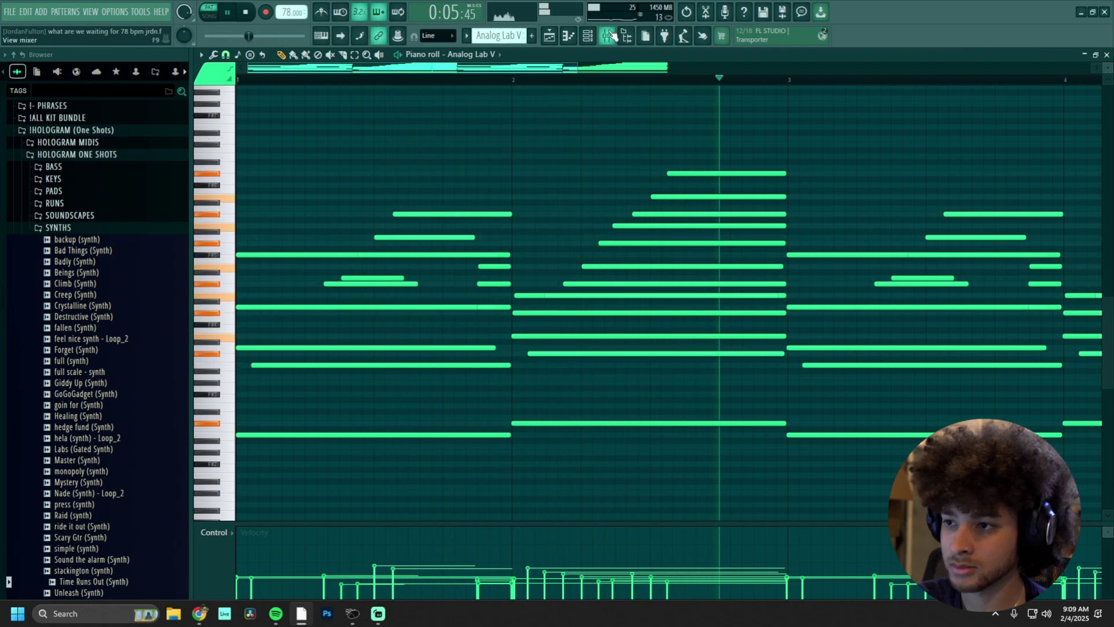
key(space)
Select the highest melody notes across the first three bars of Analog Lab V and show the mixer
drag(784, 116, 684, 162)
drag(761, 142, 691, 212)
drag(465, 186, 416, 256)
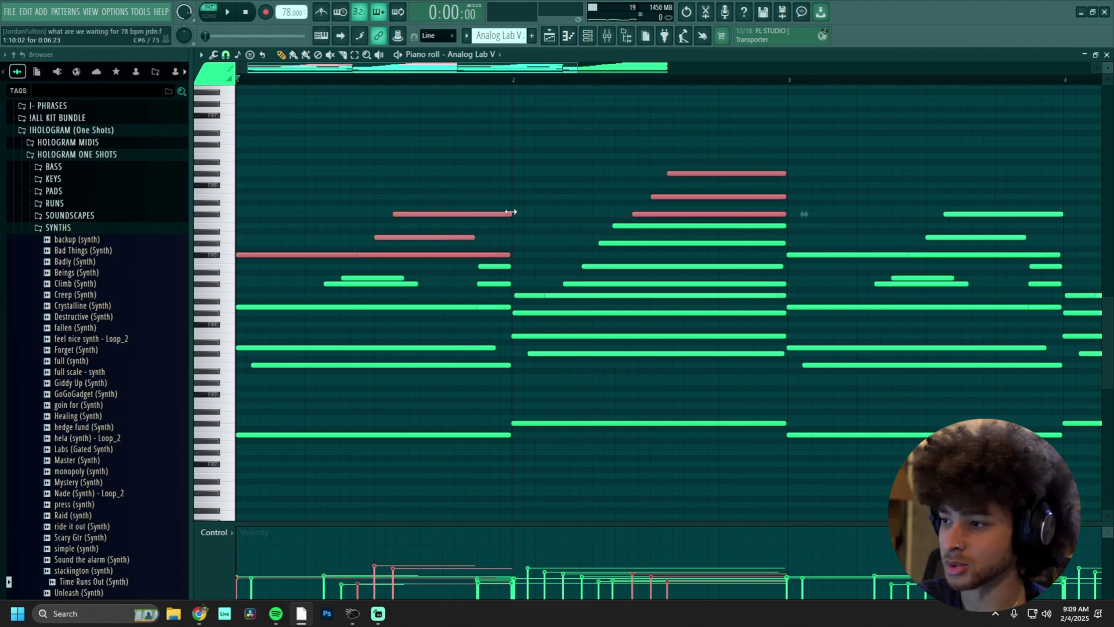
drag(992, 199, 932, 256)
click(607, 35)
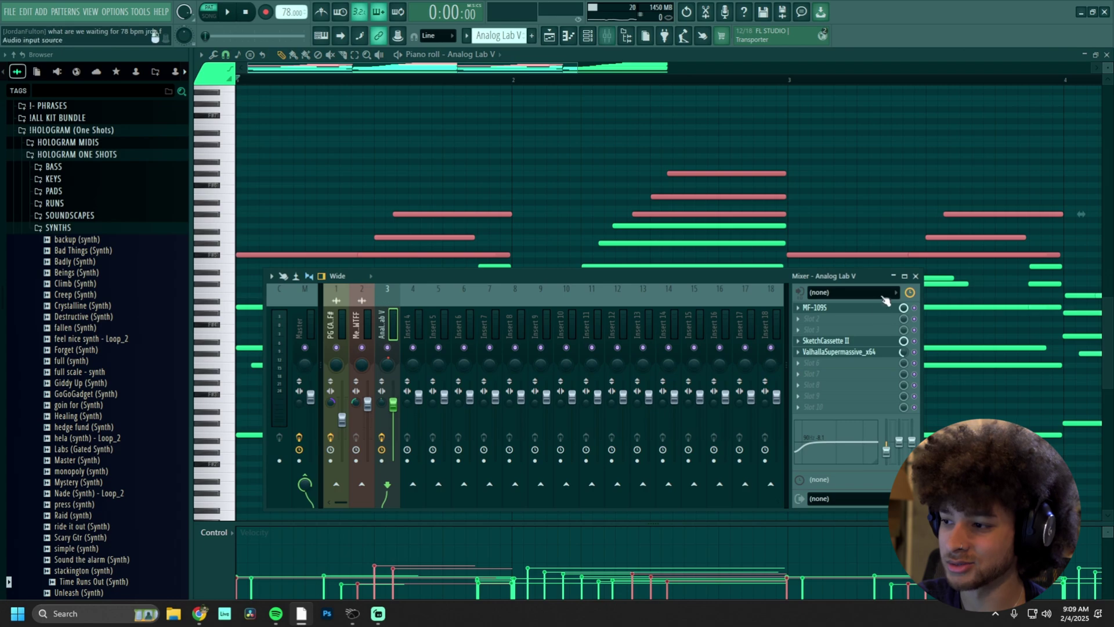
Open the Unleash (Synth) pattern from Track 6 and inspect its sampler channel and source sample folder
key(F5)
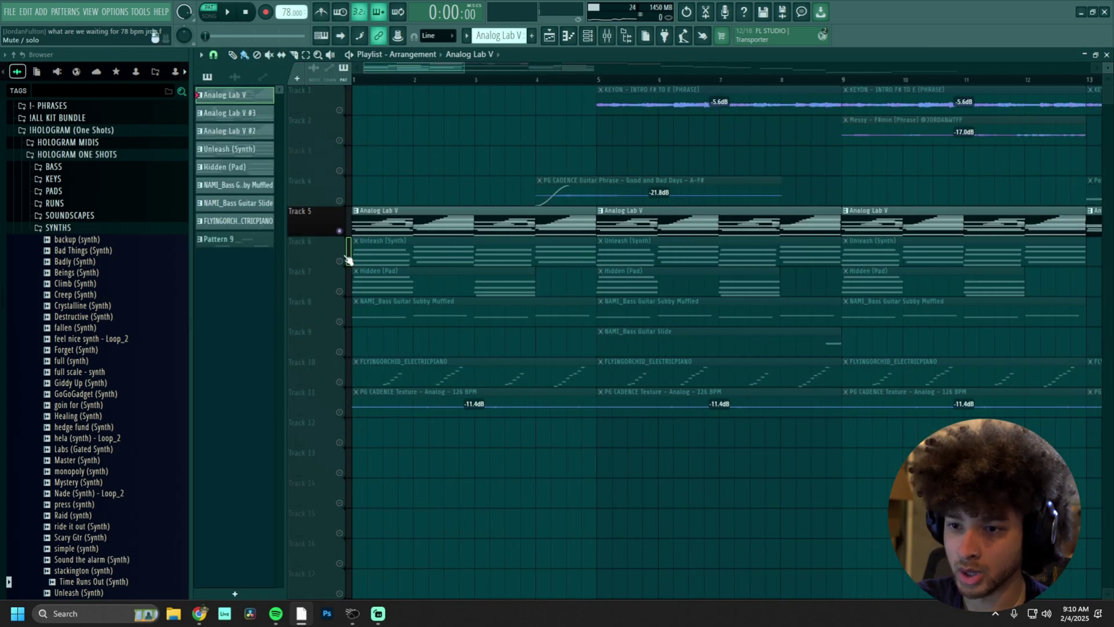
double_click(410, 248)
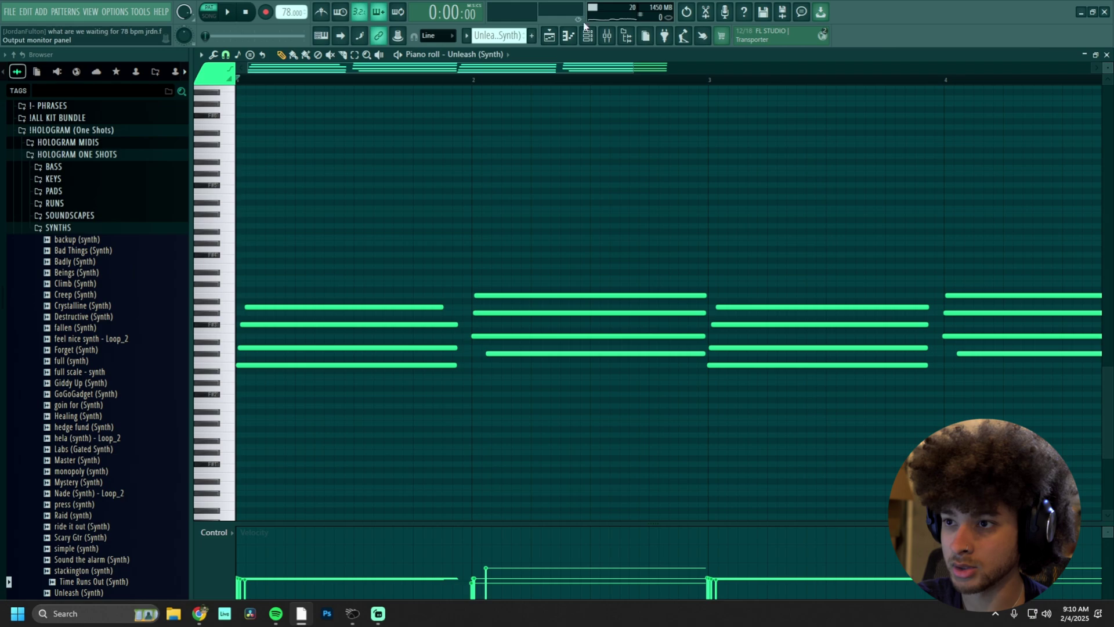
click(588, 36)
click(433, 173)
click(371, 202)
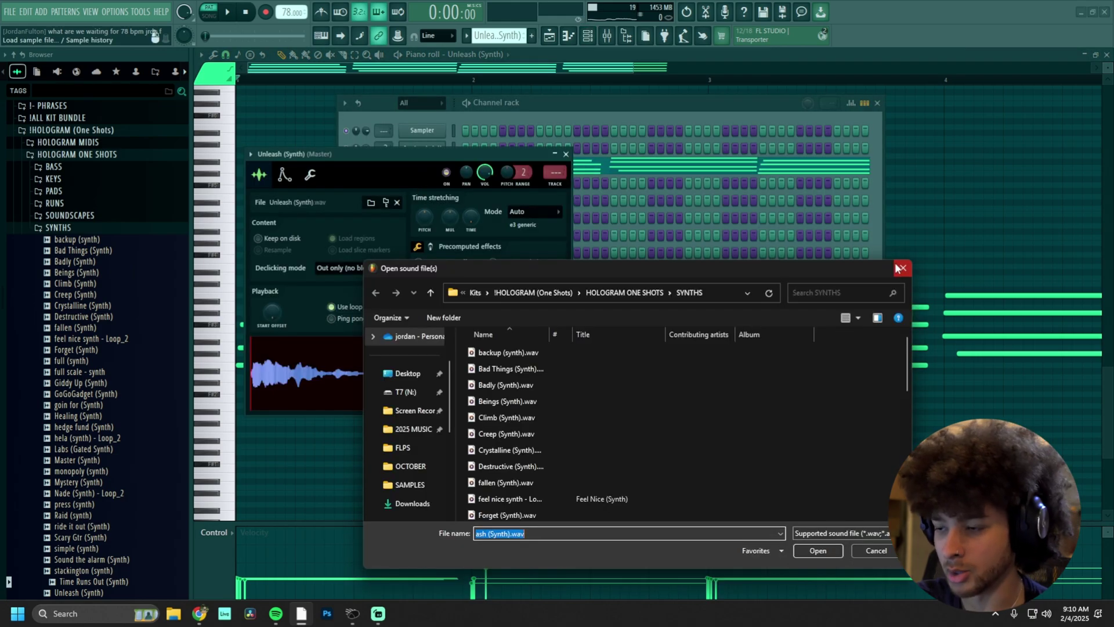
click(899, 269)
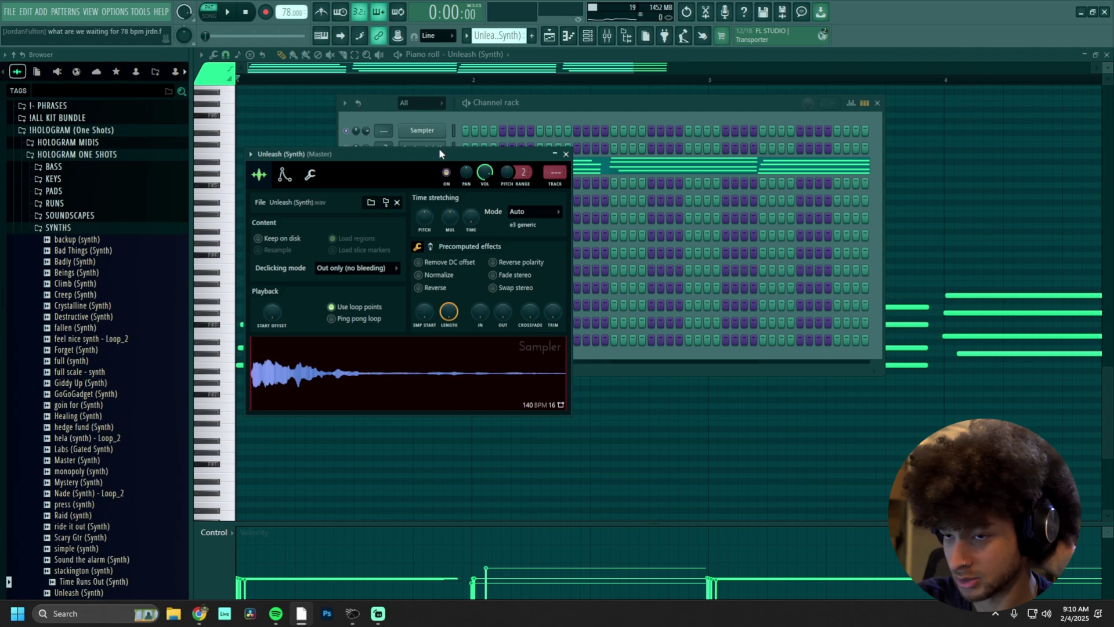
Move the Unleash (Synth) sampler window aside and open that channel's notes in the piano roll
drag(439, 149, 481, 185)
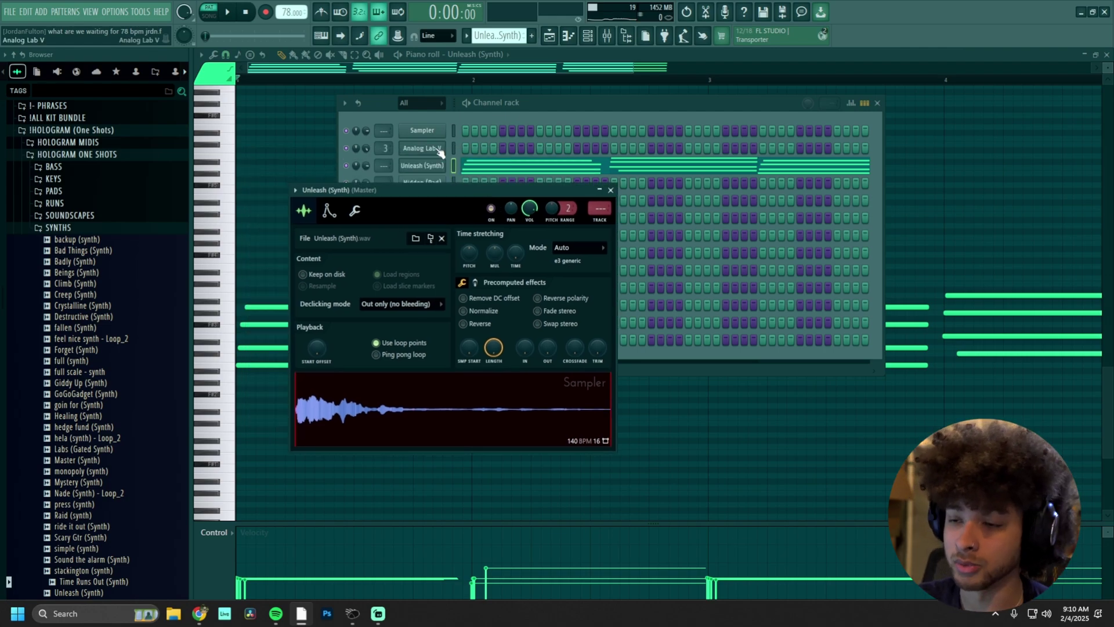
right_click(469, 164)
click(472, 165)
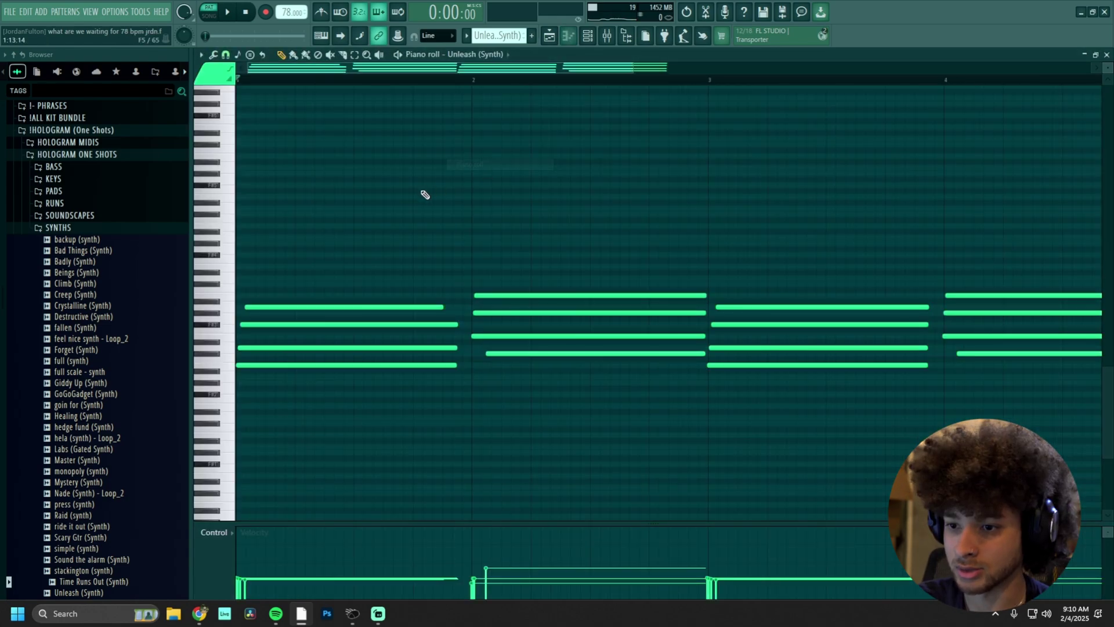
Play the Unleash (Synth) chord pattern in the piano roll and return to the playlist
scroll(319, 291, down, 3)
key(space)
scroll(406, 203, down, 5)
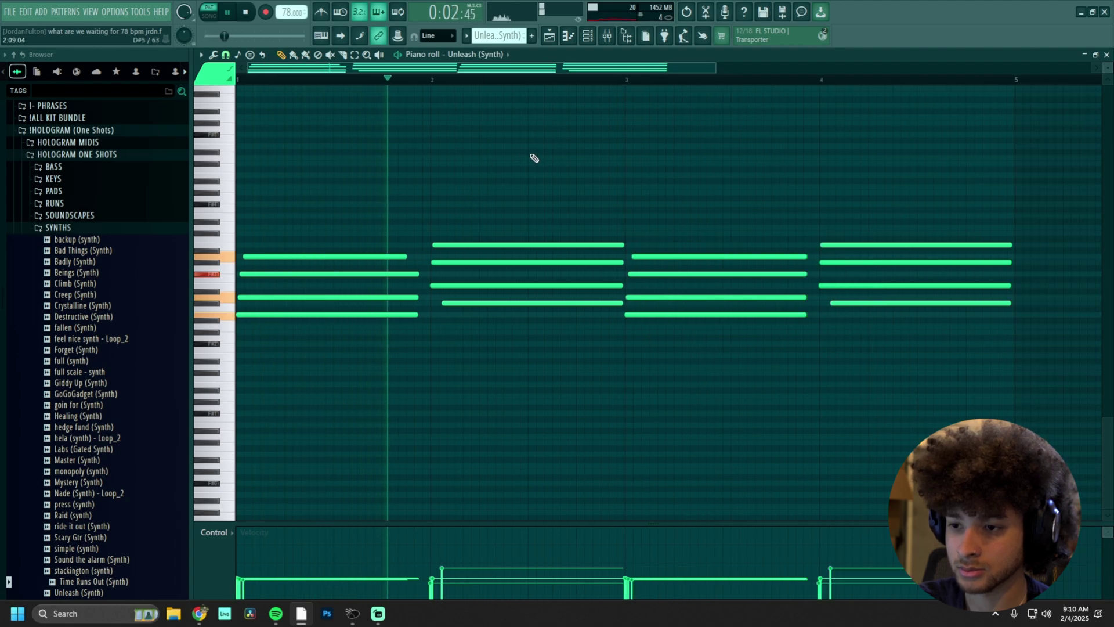
scroll(1053, 104, up, 2)
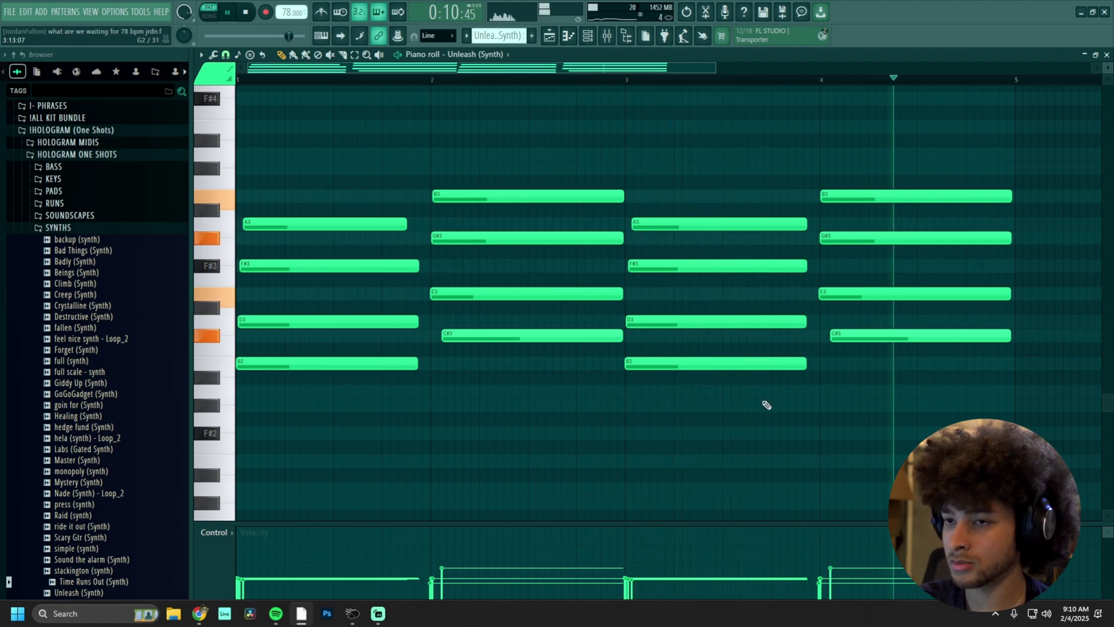
click(549, 36)
key(space)
Solo Track 7 and open its Hidden (Pad) pattern in the piano roll to examine the chords
right_click(336, 267)
click(345, 295)
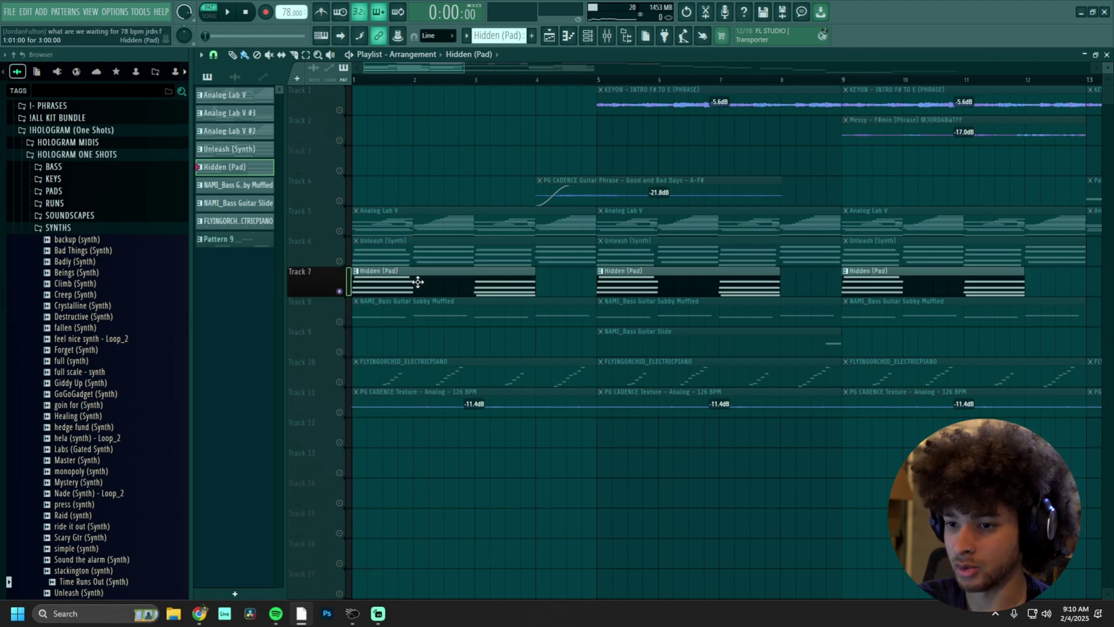
click(593, 36)
click(468, 187)
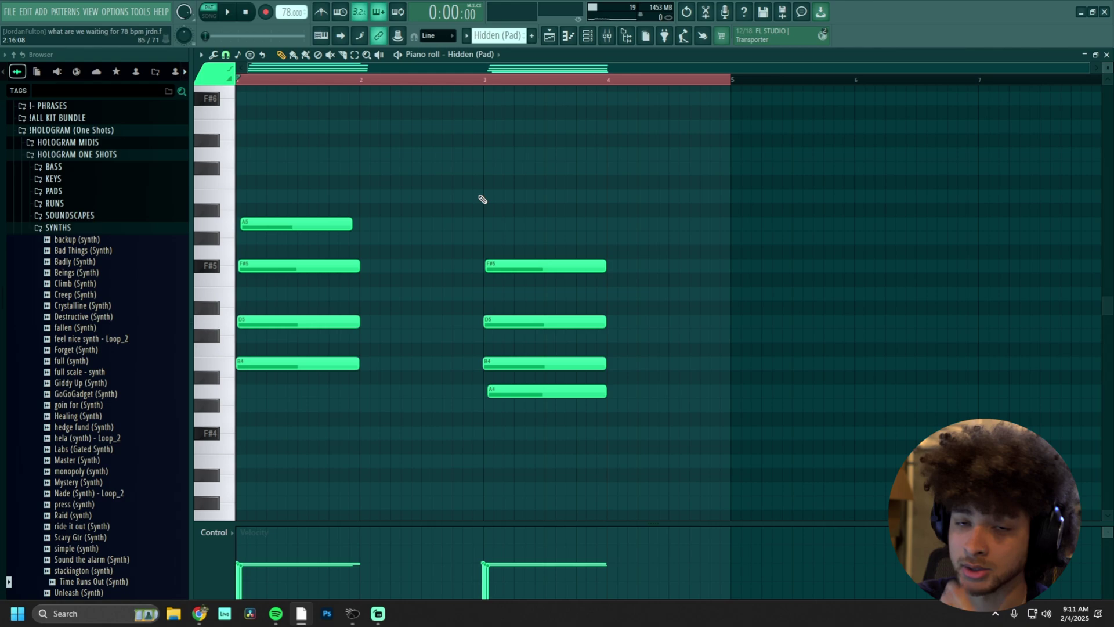
drag(676, 176, 245, 430)
ctrl+right_click(418, 176)
right_click(417, 176)
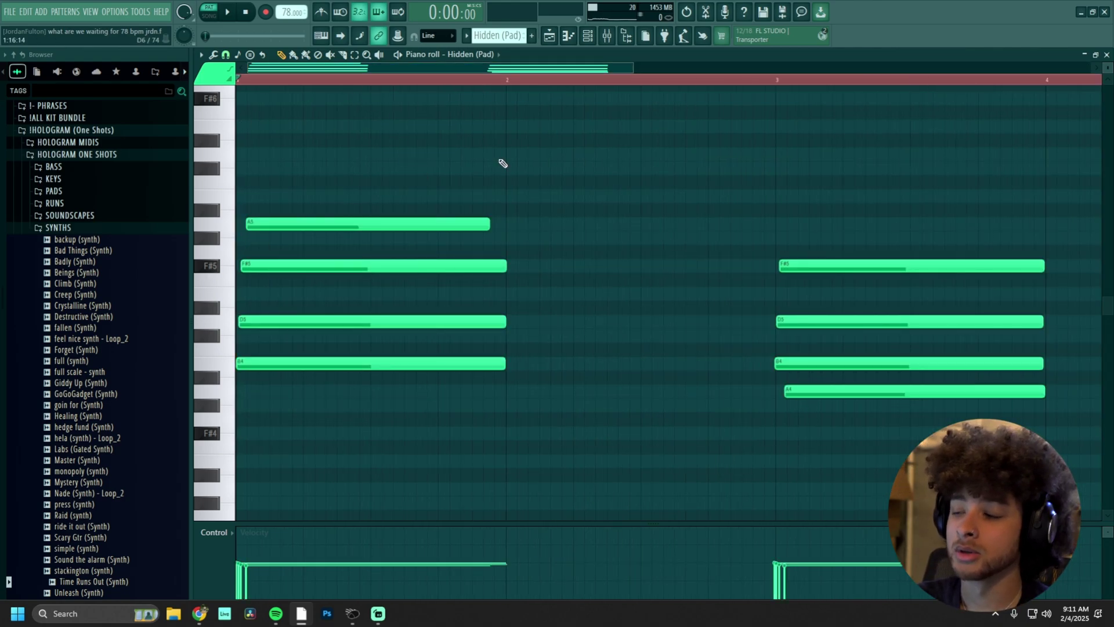
Locate the Hidden (Pad) channel's source sample in the browser and play its notes in the piano roll
key(ctrl+a)
key(F7)
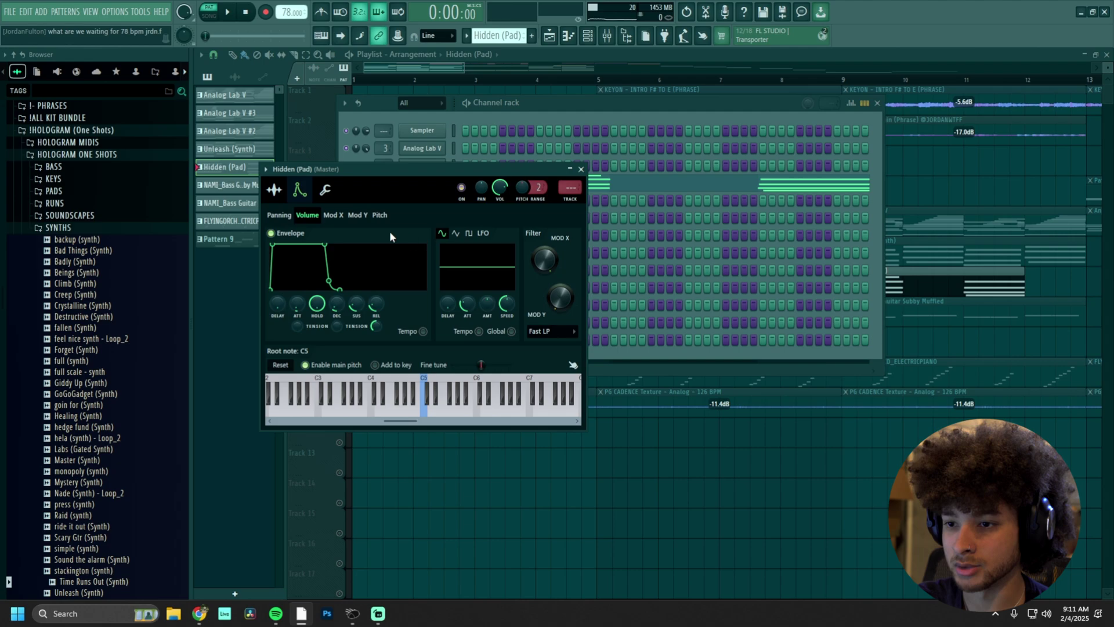
click(401, 219)
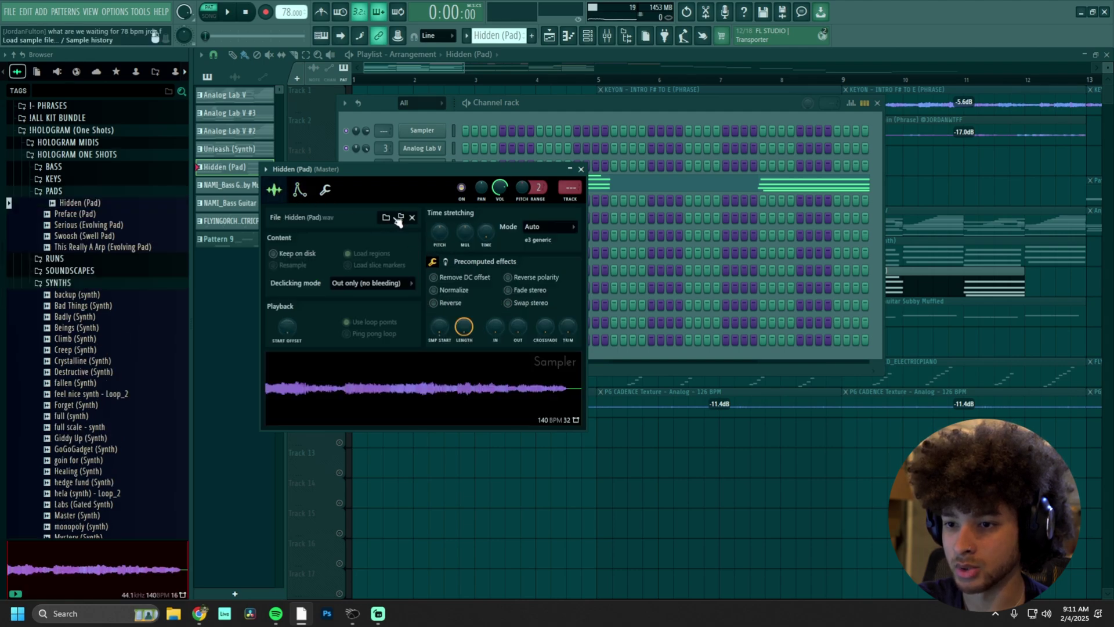
click(522, 109)
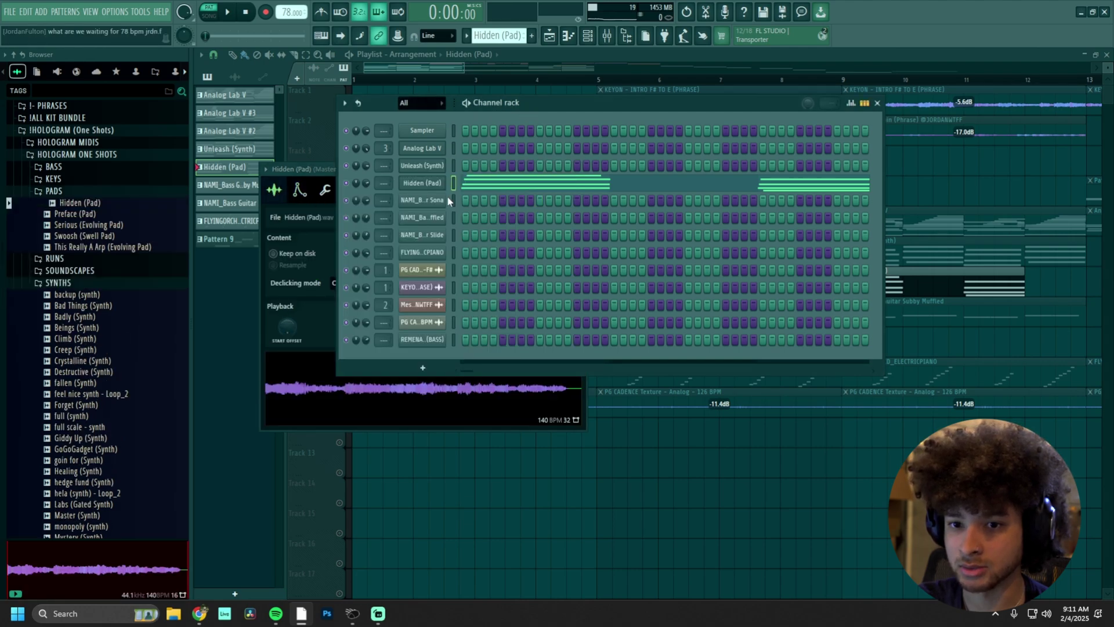
click(490, 183)
key(space)
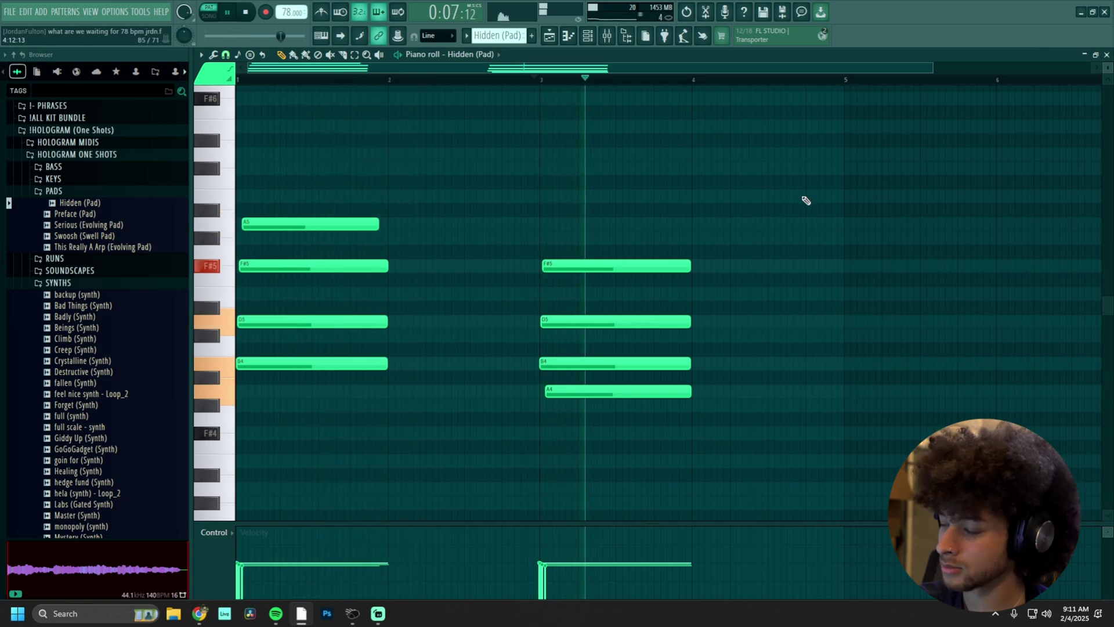
Open the NAMI_Bass Guitar Subby Muffled channel's sampler and locate its source sample in the browser
click(587, 36)
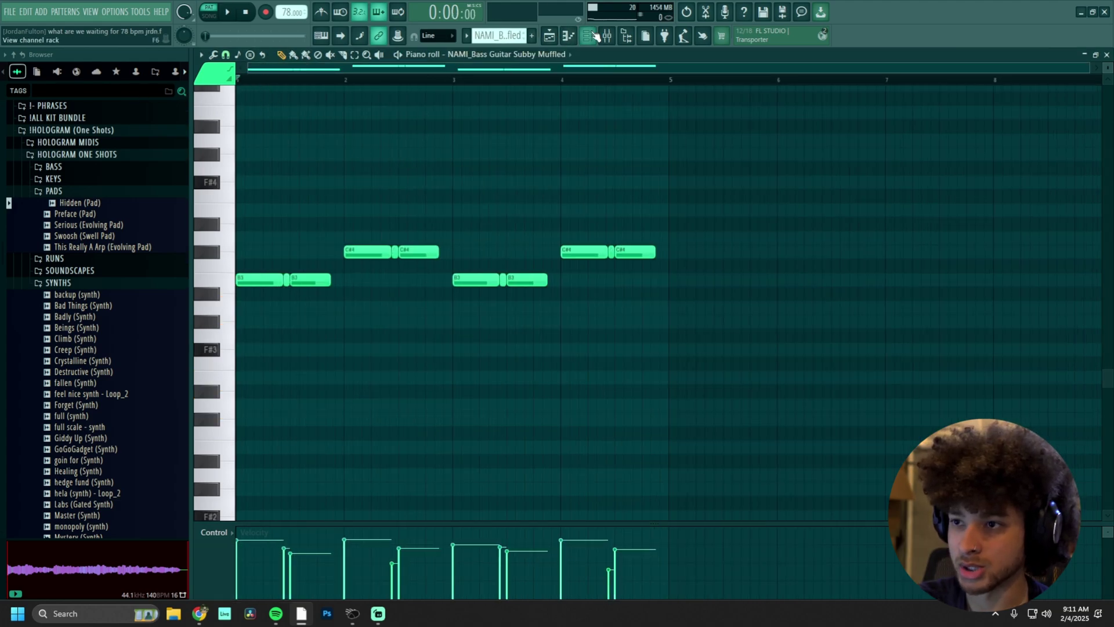
click(592, 36)
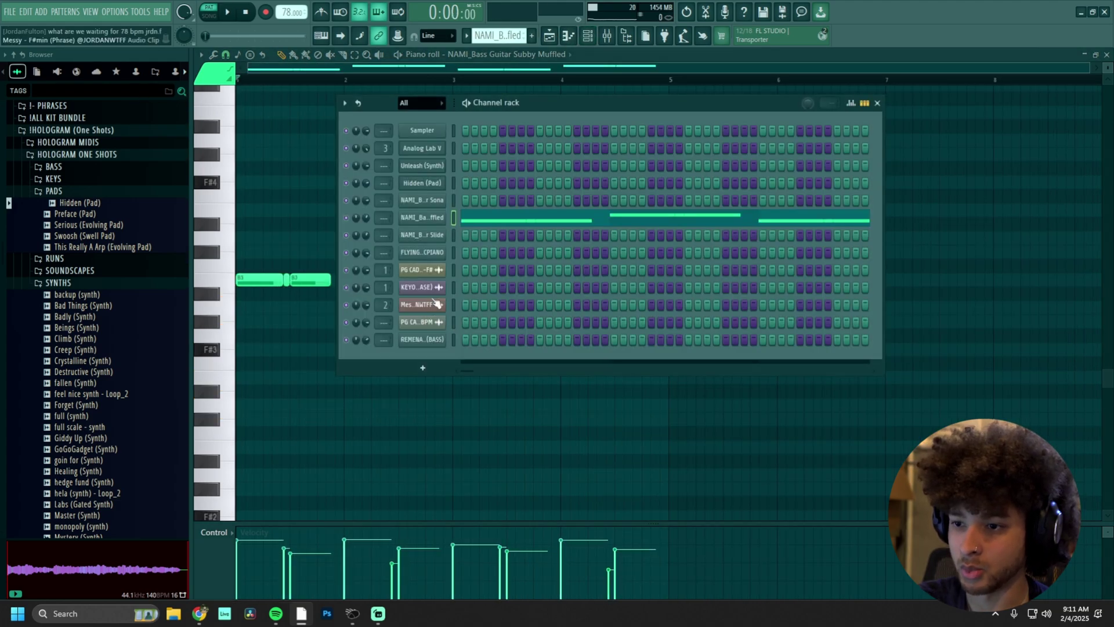
click(430, 219)
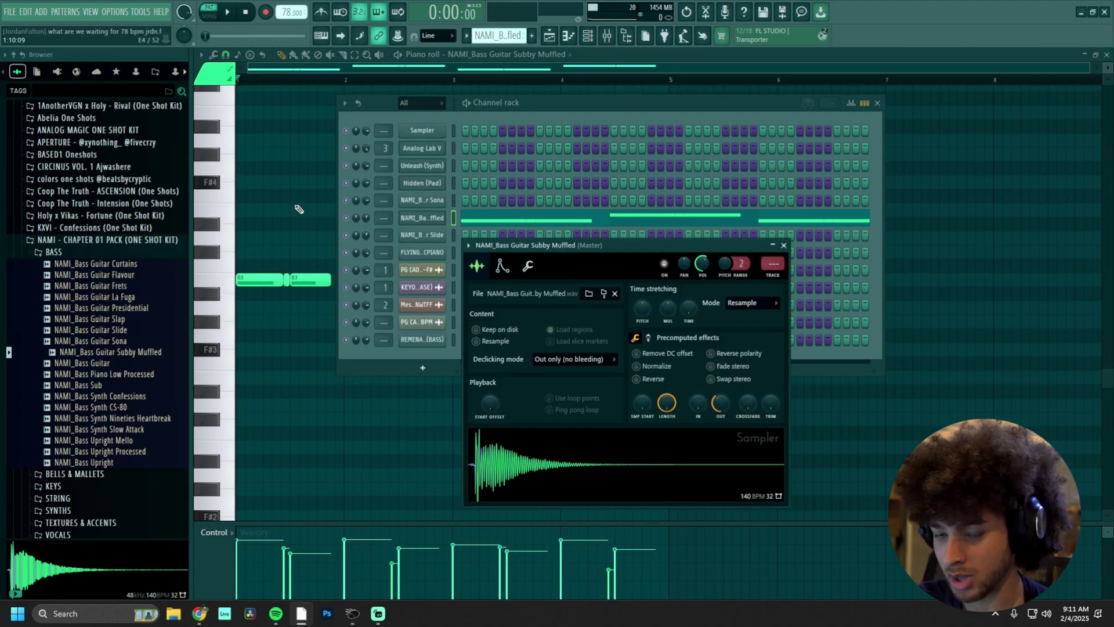
Play the NAMI_Bass Guitar Subby Muffled notes in the piano roll, stopping playback back in the playlist
key(F7)
scroll(286, 174, up, 3)
key(space)
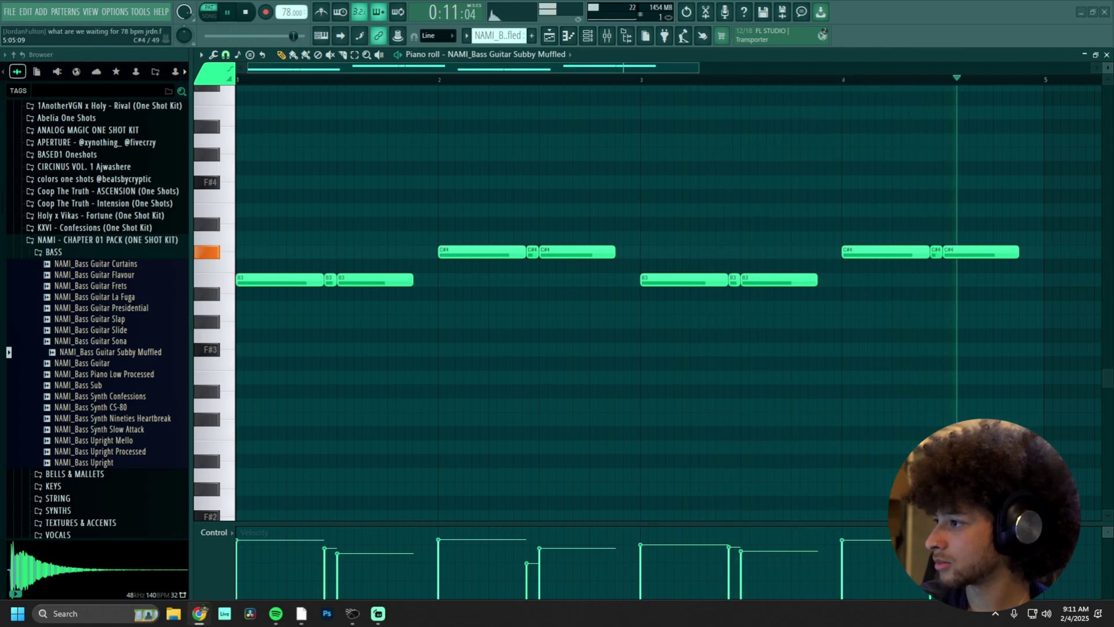
key(F6)
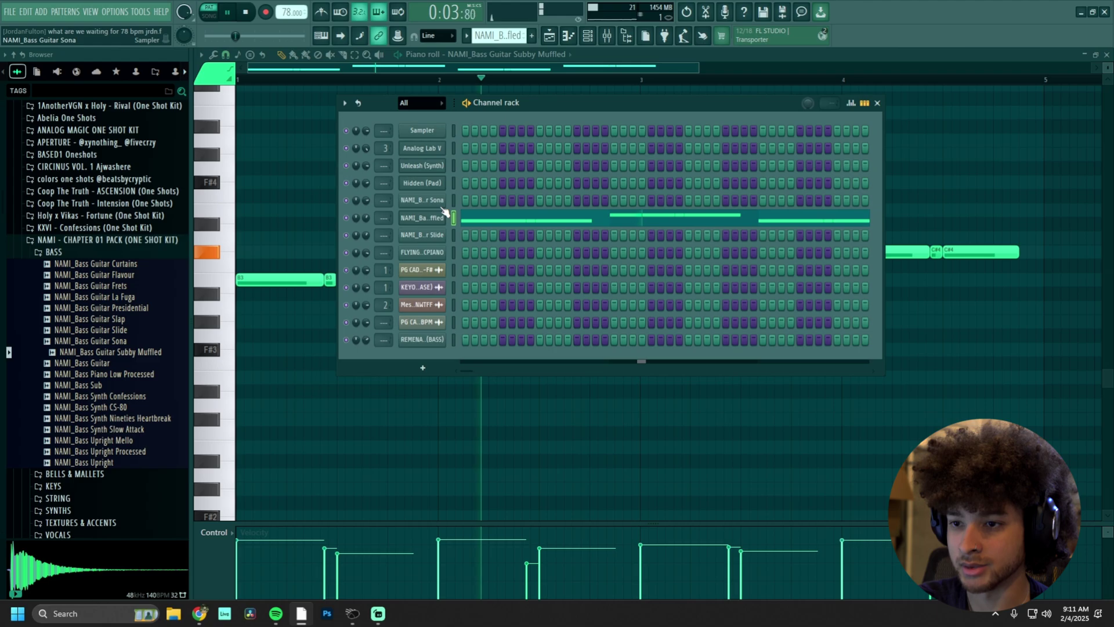
click(549, 35)
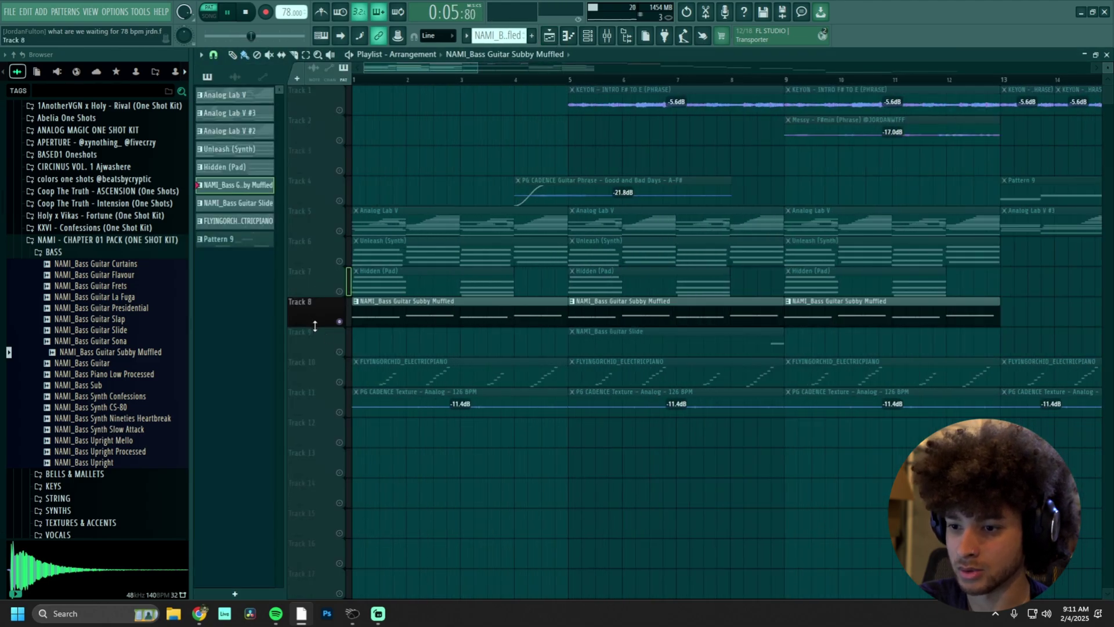
key(space)
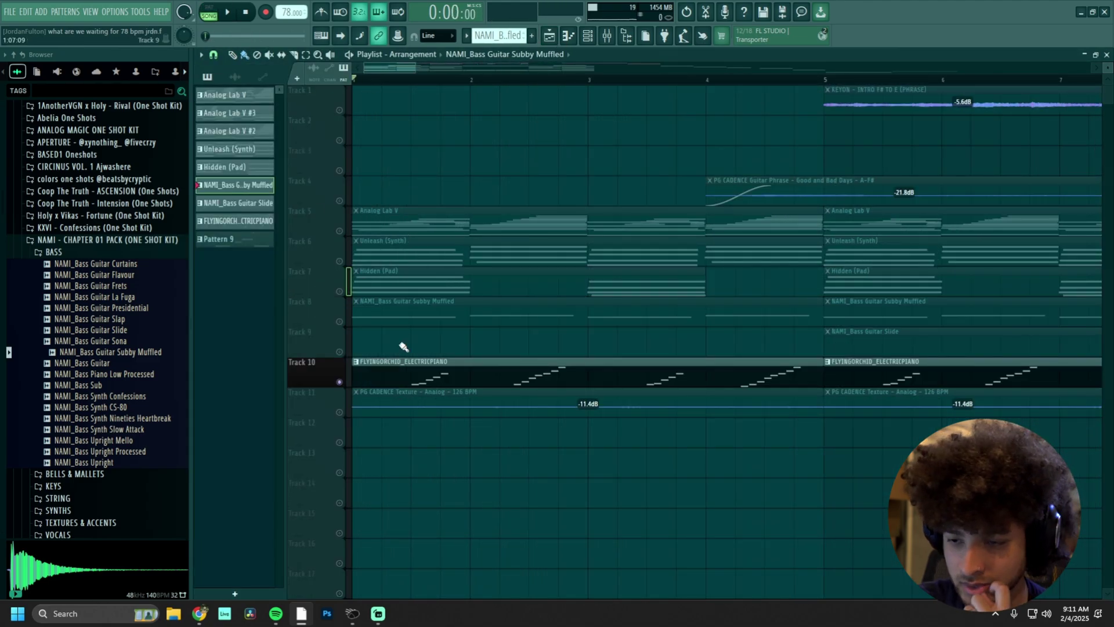
Open the FLYINGORCHID_ELECTRICPIANO pattern from Track 10 and locate its channel's source sample in the browser
double_click(404, 382)
scroll(439, 226, up, 5)
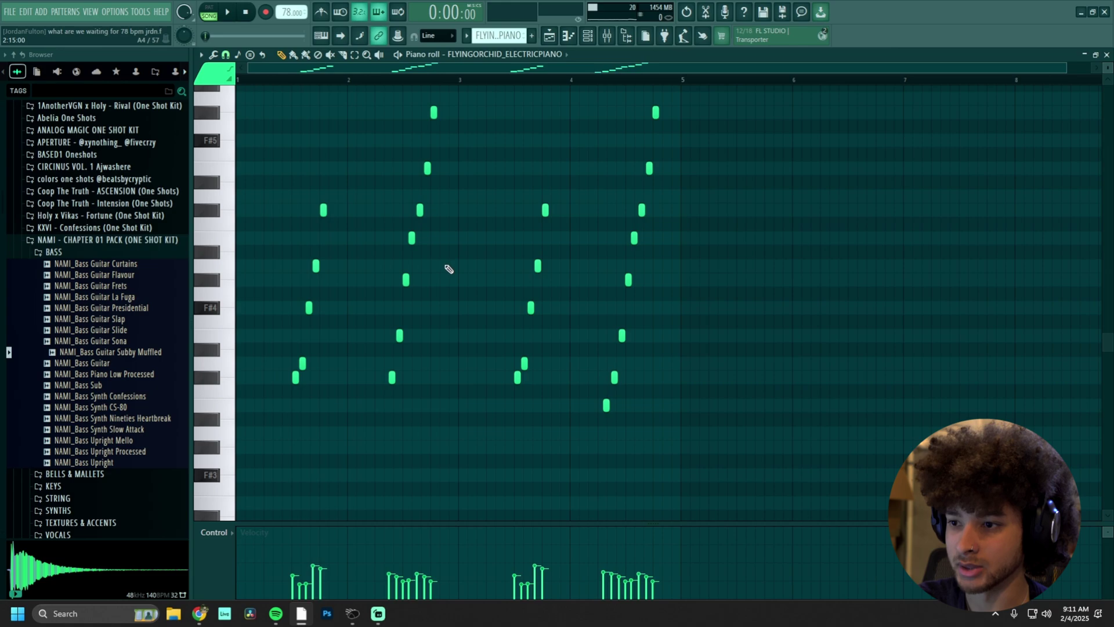
scroll(465, 255, down, 3)
click(587, 35)
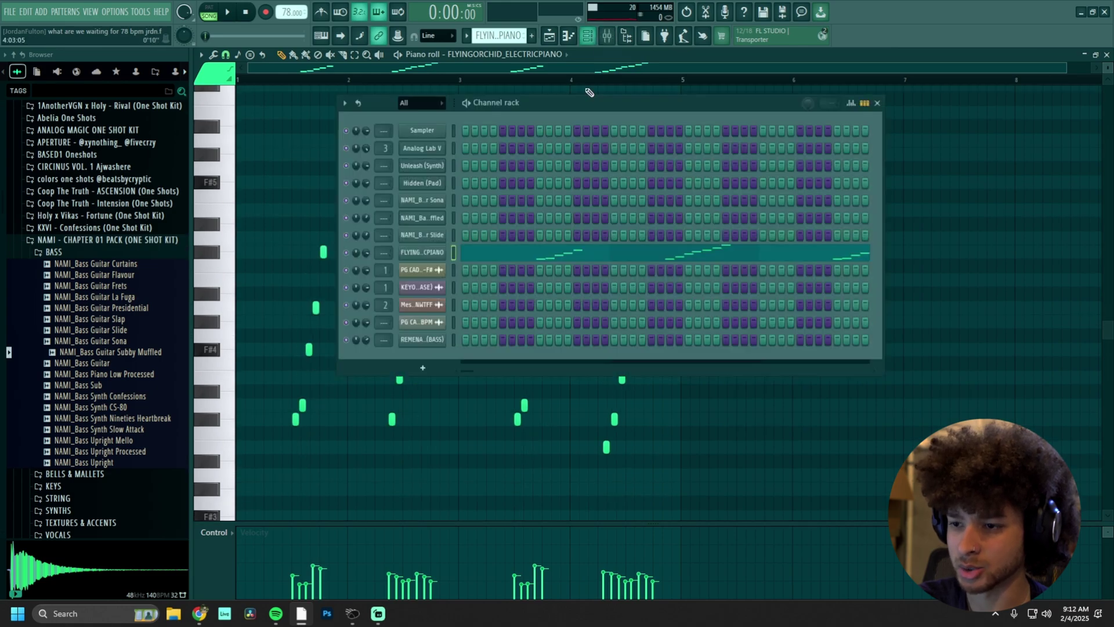
click(423, 252)
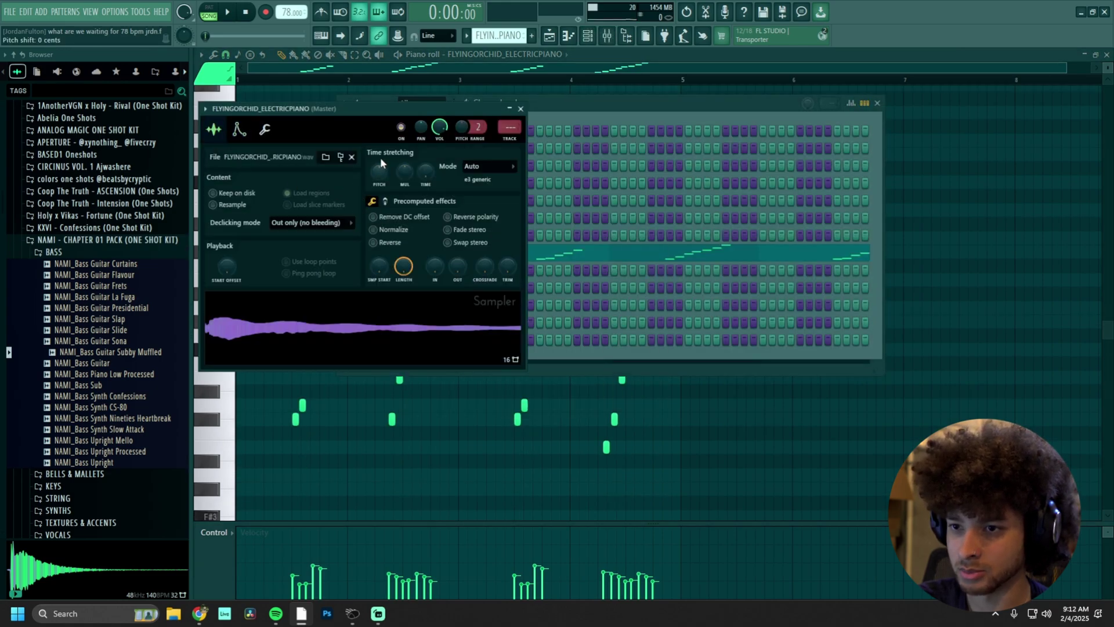
click(341, 157)
click(348, 91)
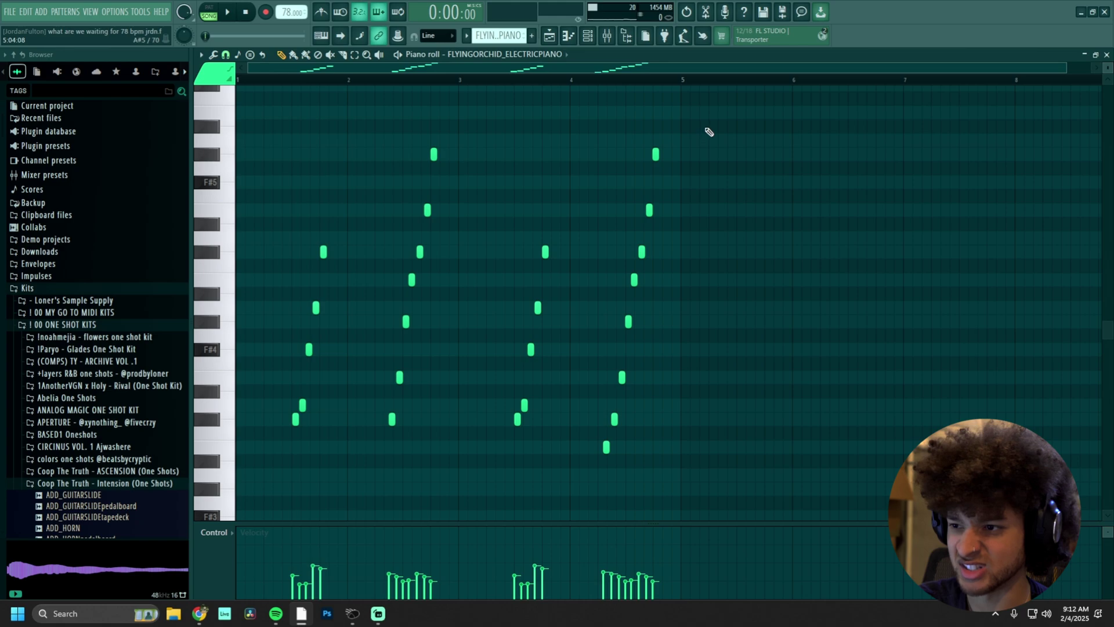
Play the ascending FLYINGORCHID_ELECTRICPIANO runs in the piano roll
scroll(707, 133, up, 3)
click(378, 81)
key(space)
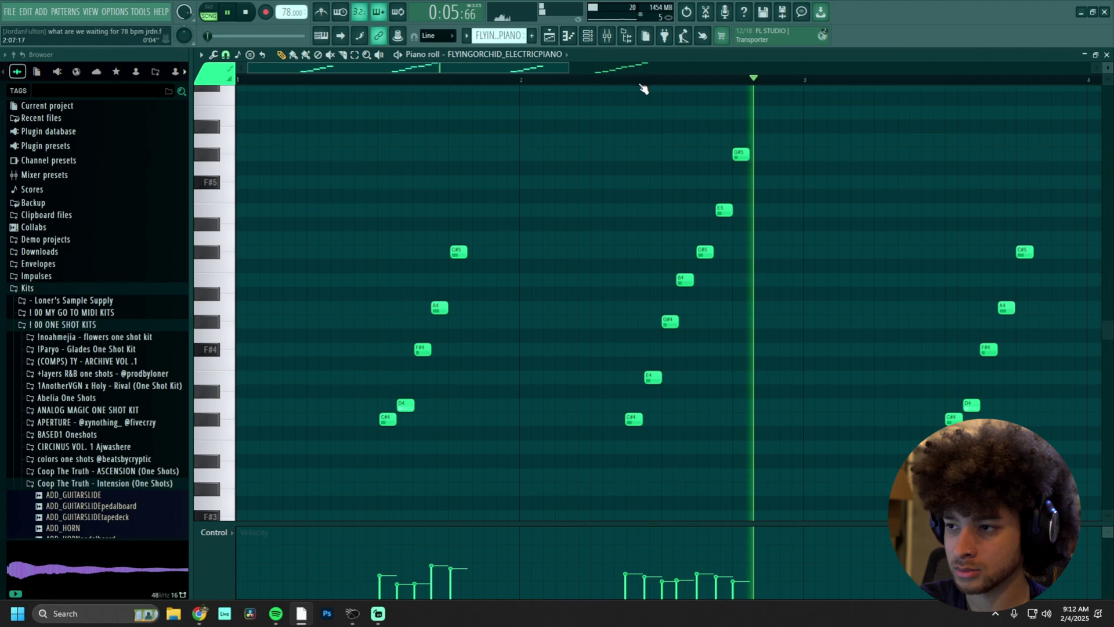
scroll(556, 286, down, 2)
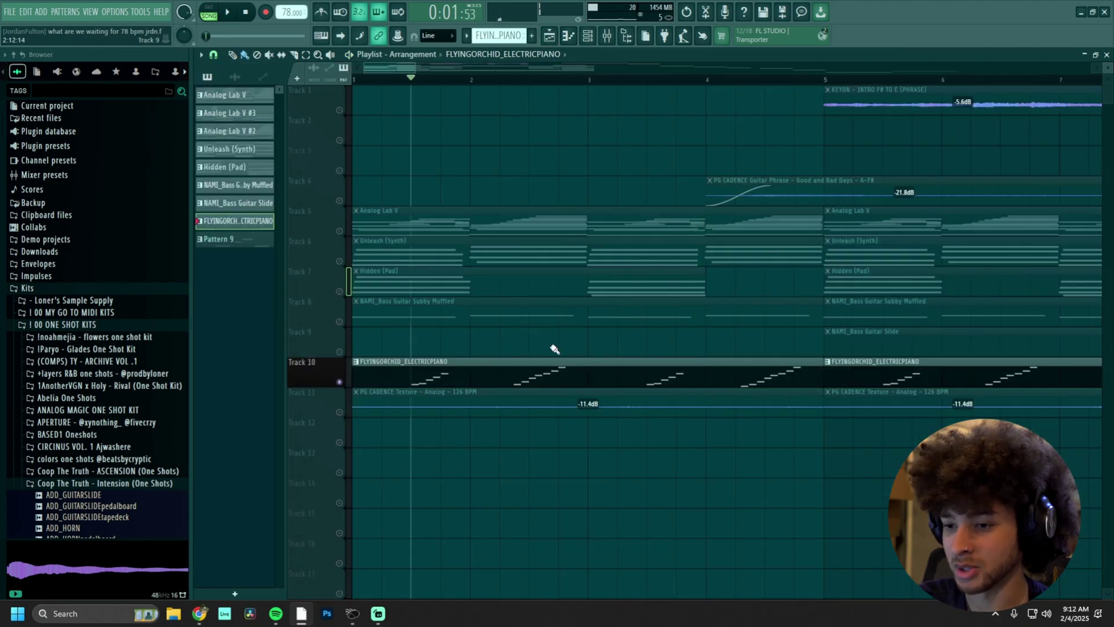
Solo Track 11 with the PG CADENCE Texture - Analog clips in the playlist
drag(339, 261, 339, 321)
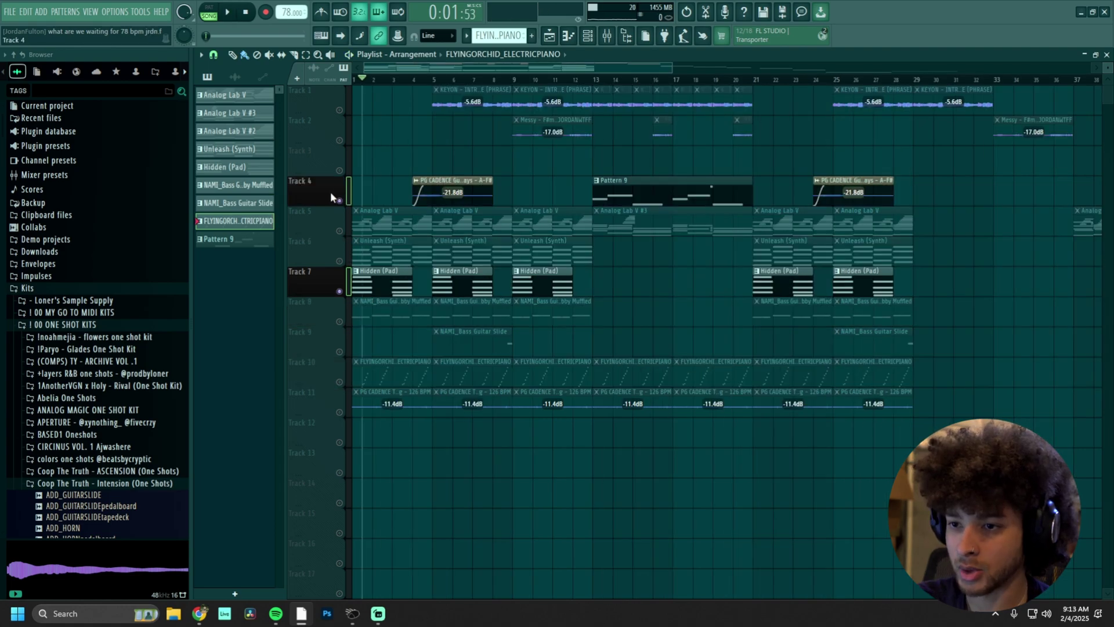
scroll(406, 203, up, 5)
drag(482, 208, 355, 385)
click(339, 413)
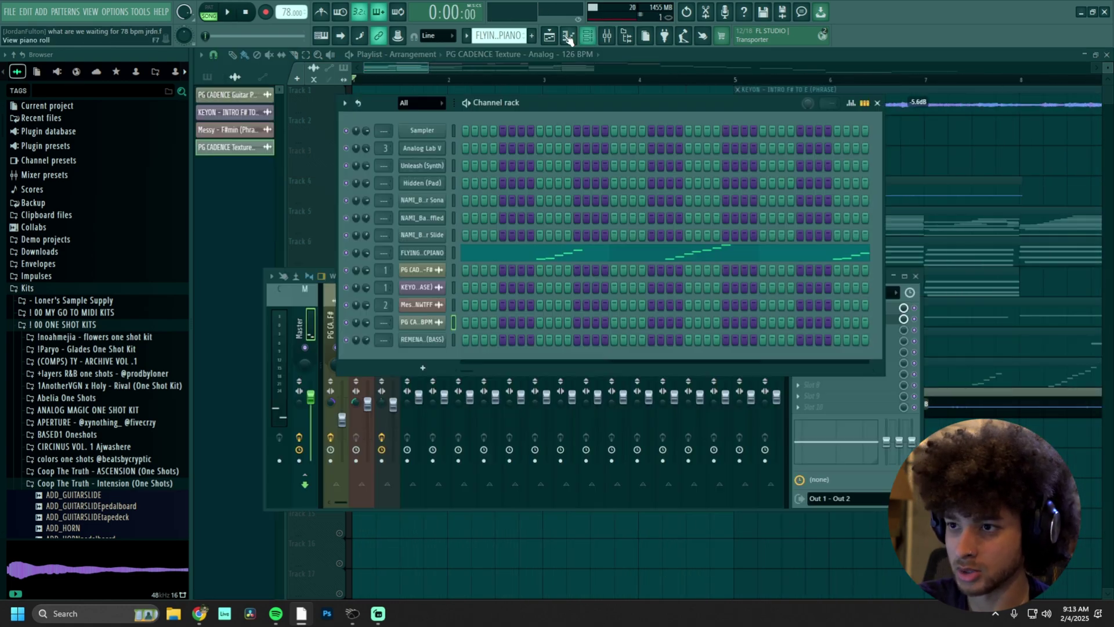
key(F5)
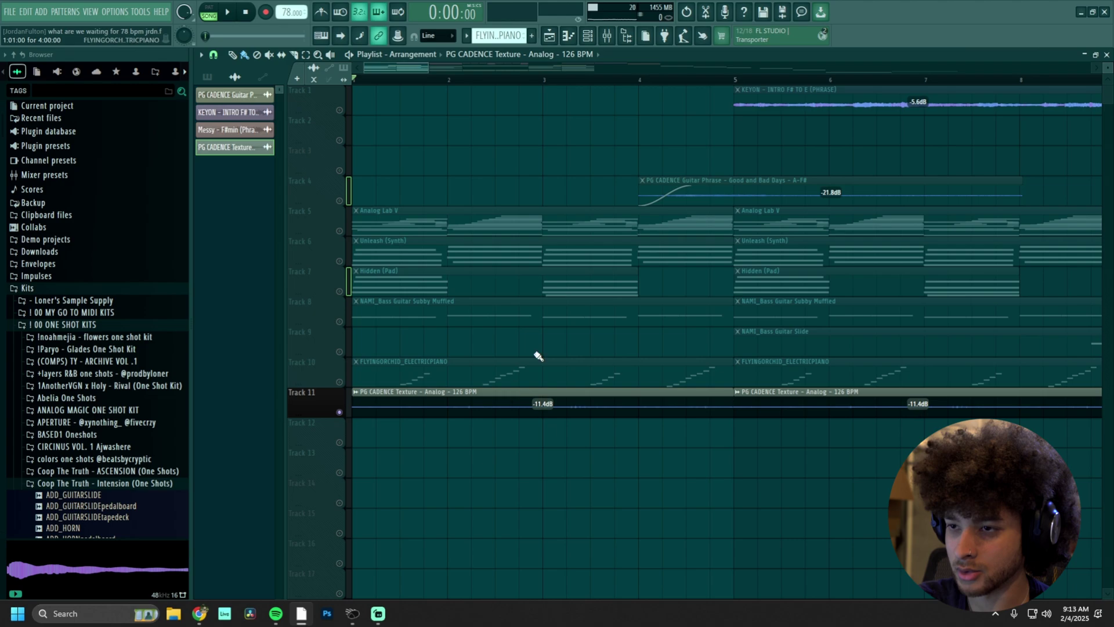
Open the PG CADENCE Texture - Analog - 126 BPM channel settings and locate its source sample in the browser
click(583, 36)
click(414, 322)
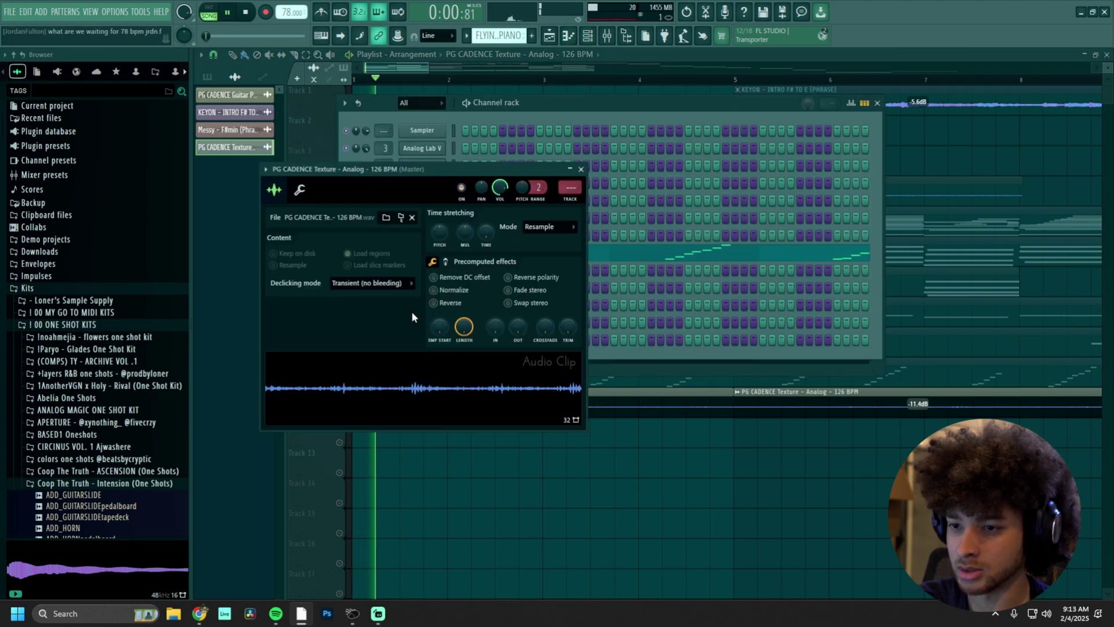
click(399, 219)
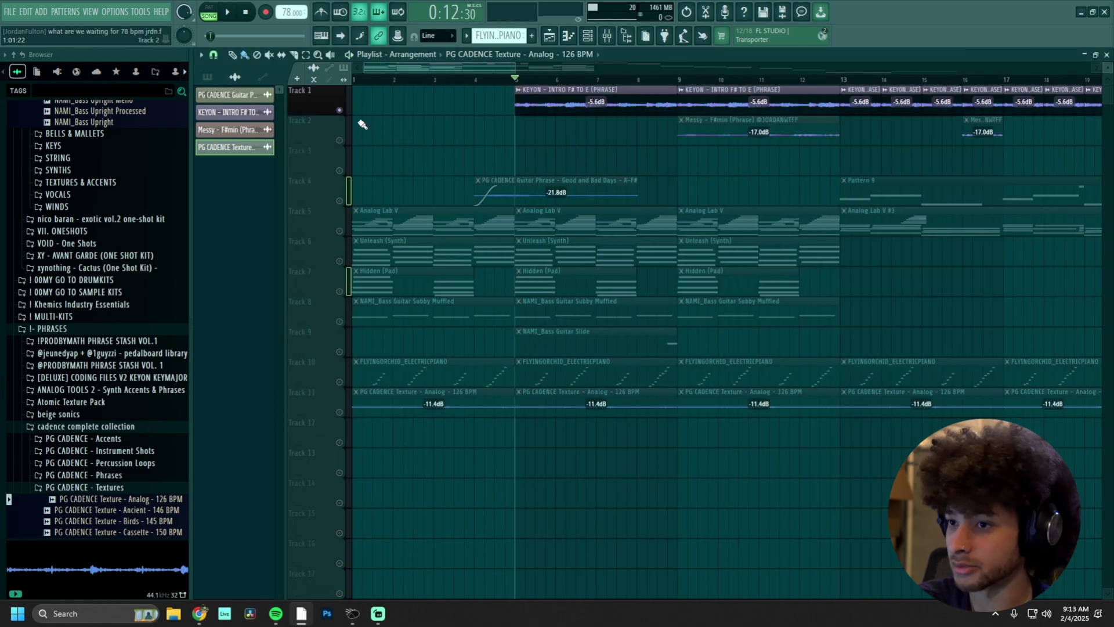
Open the KEYON - INTRO F# TO E (PHRASE) clip from Track 1 and examine its source folder in the browser
double_click(583, 88)
click(371, 186)
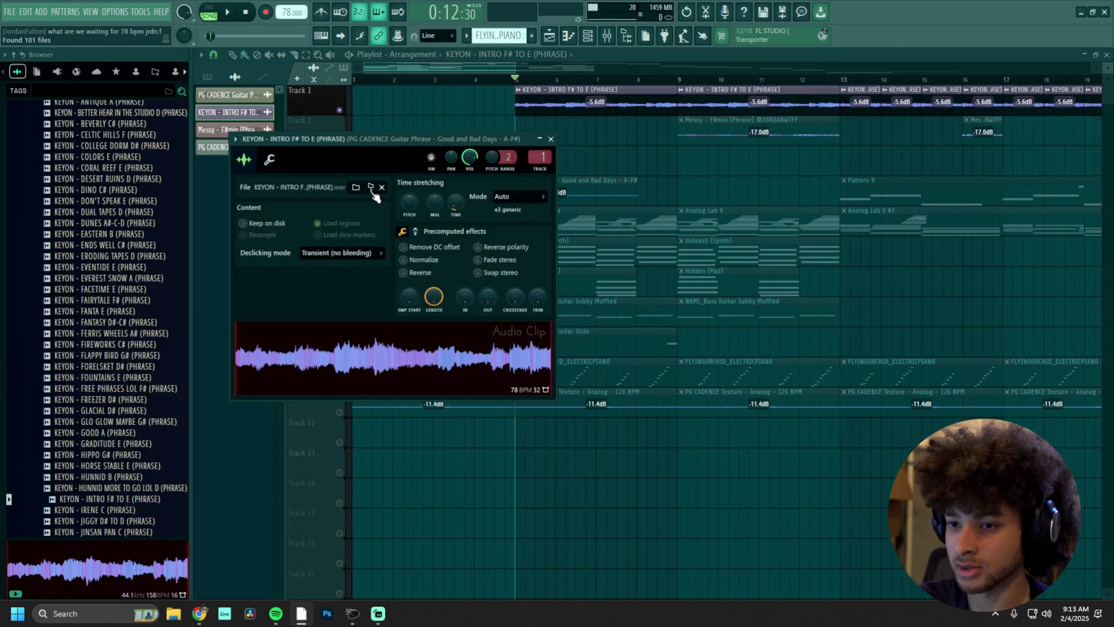
scroll(87, 401, up, 8)
key(Escape)
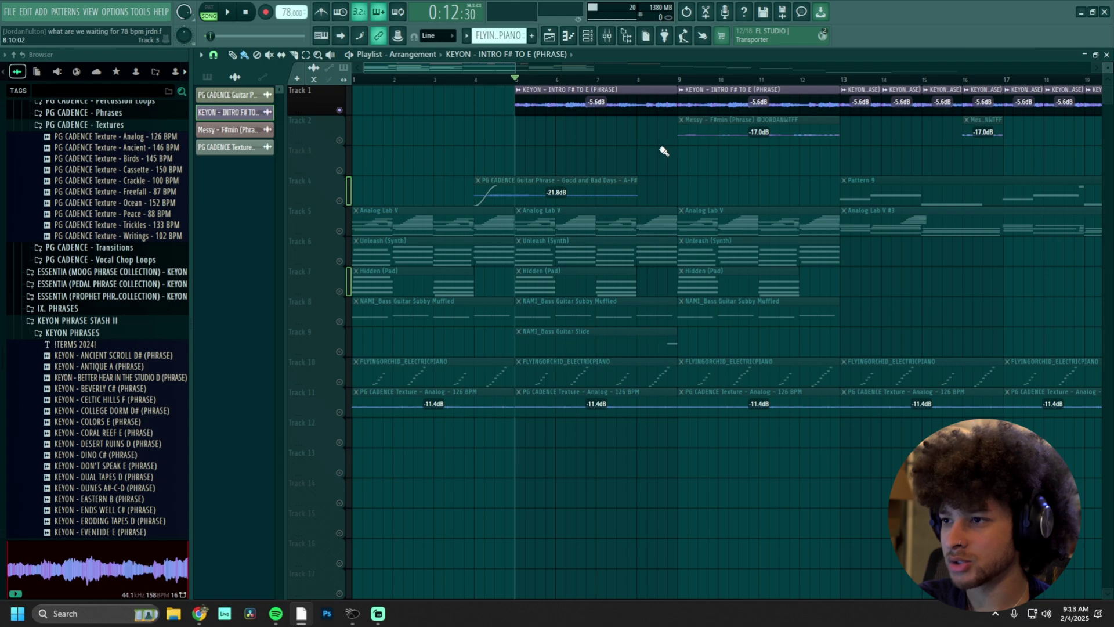
Play the KEYON - INTRO F# TO E phrase, inspect its ValhallaVintageVerb settings in the mixer, and close the plugin and mixer windows
key(space)
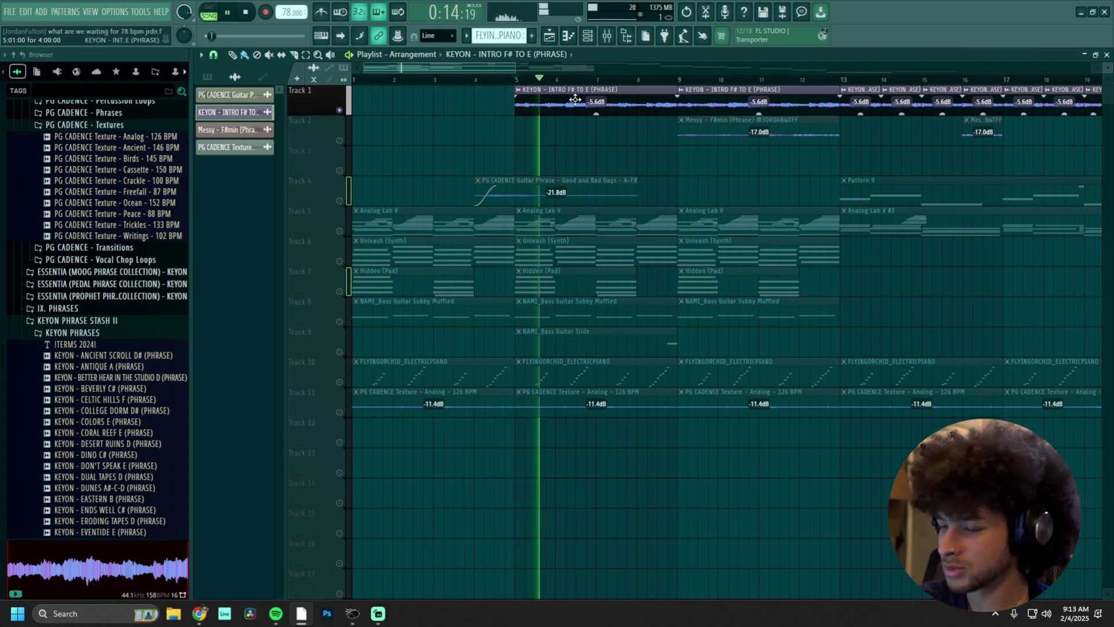
double_click(598, 105)
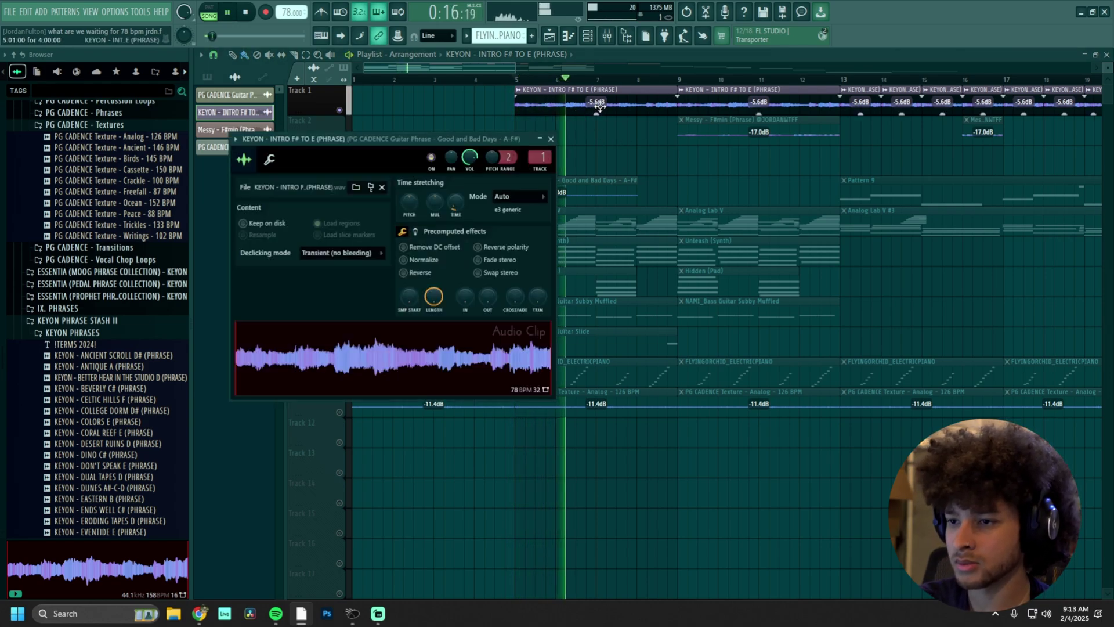
key(F9)
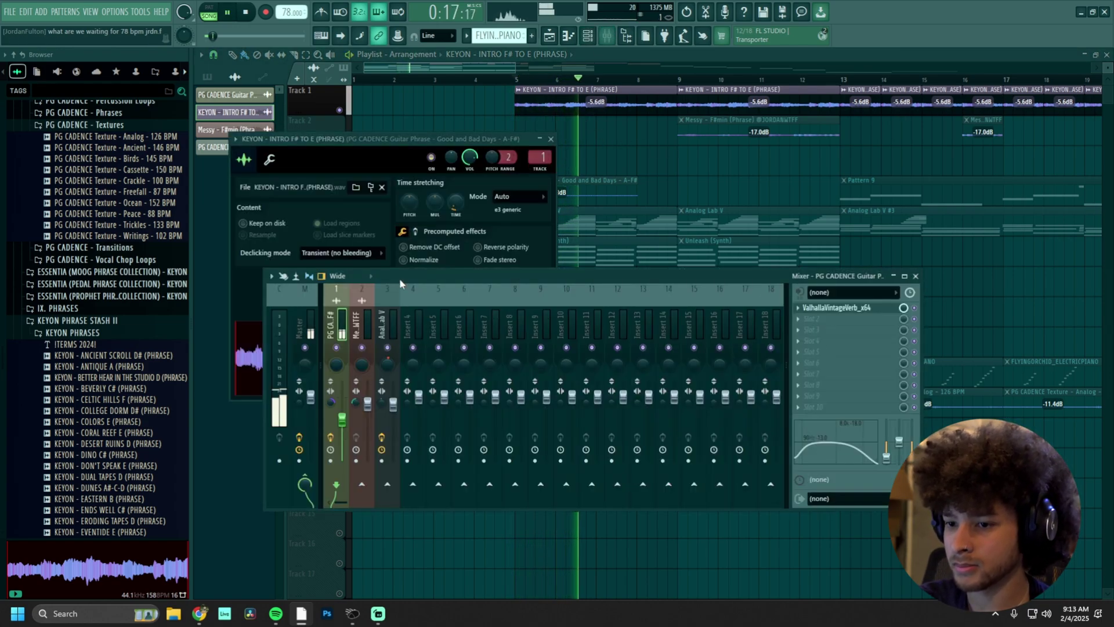
click(830, 308)
drag(467, 168, 358, 168)
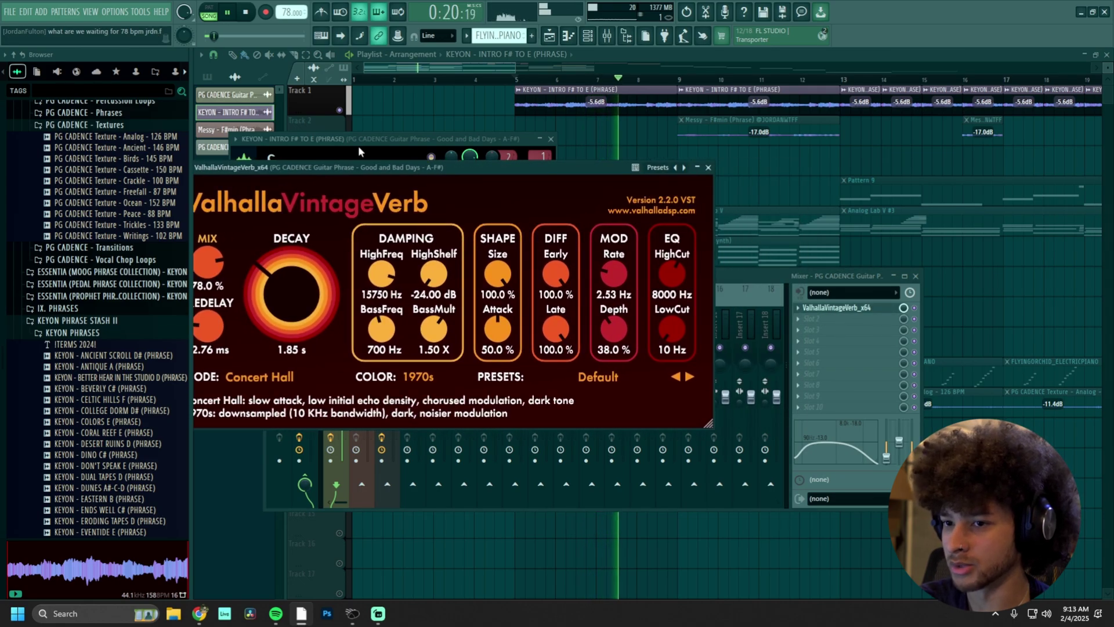
click(870, 460)
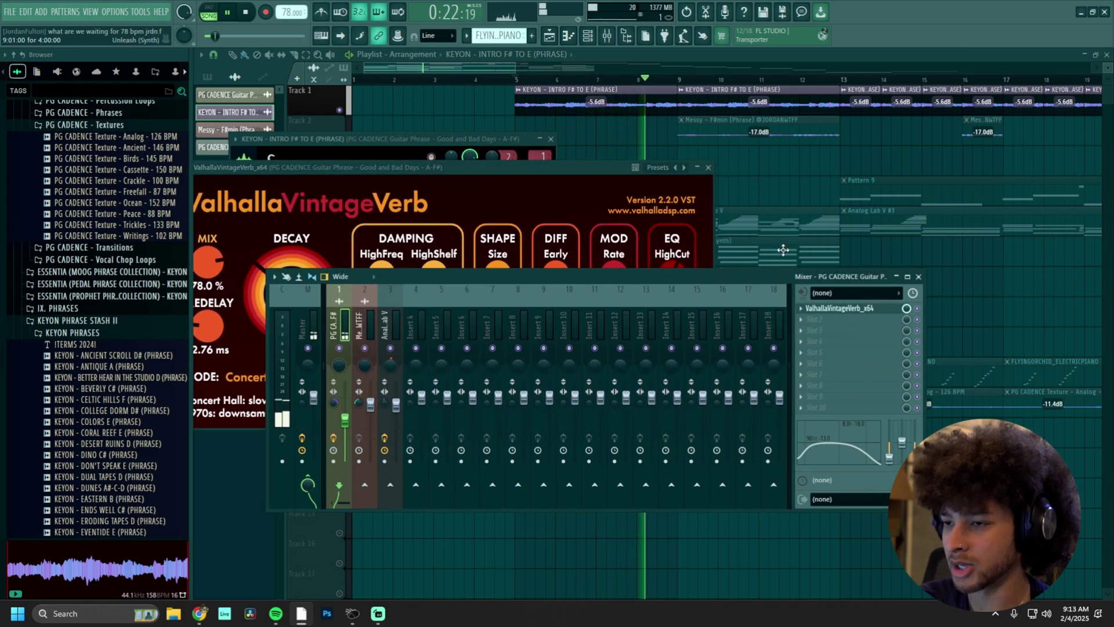
key(F12)
scroll(632, 179, down, 3)
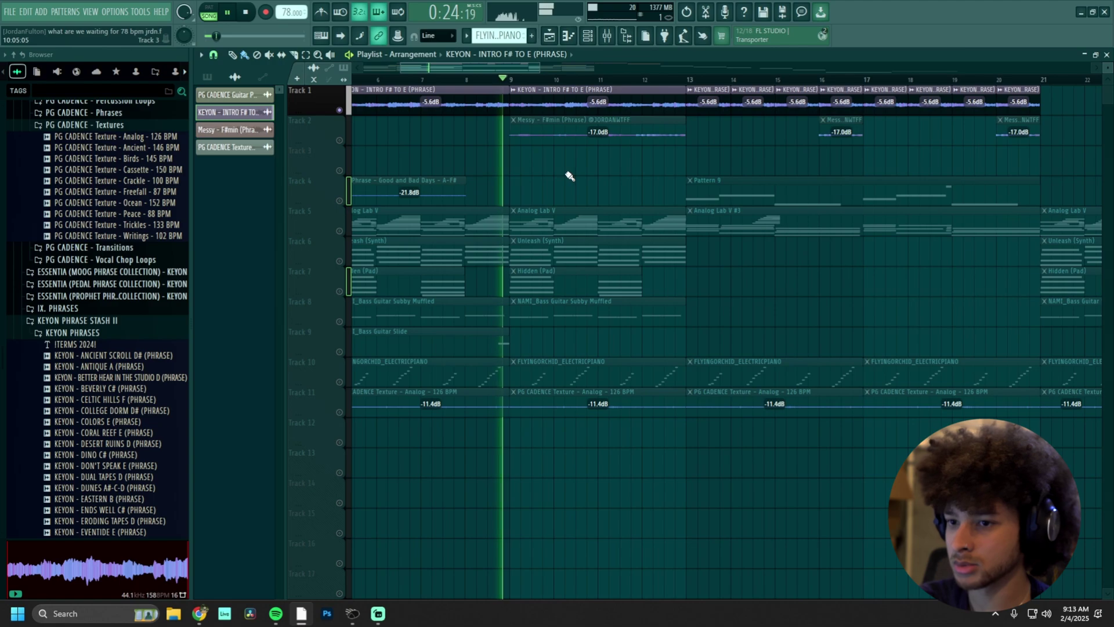
Solo Track 4 from the start of its guitar phrase and open the PG CADENCE Guitar Phrase - Good and Bad Days clip settings
scroll(601, 176, up, 3)
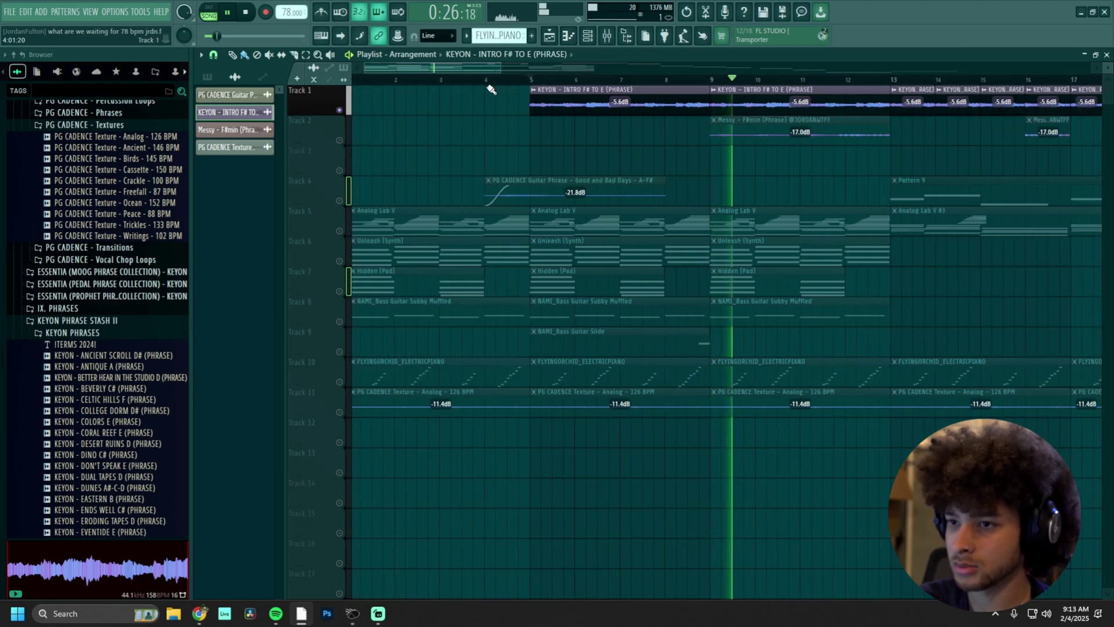
key(space)
click(485, 80)
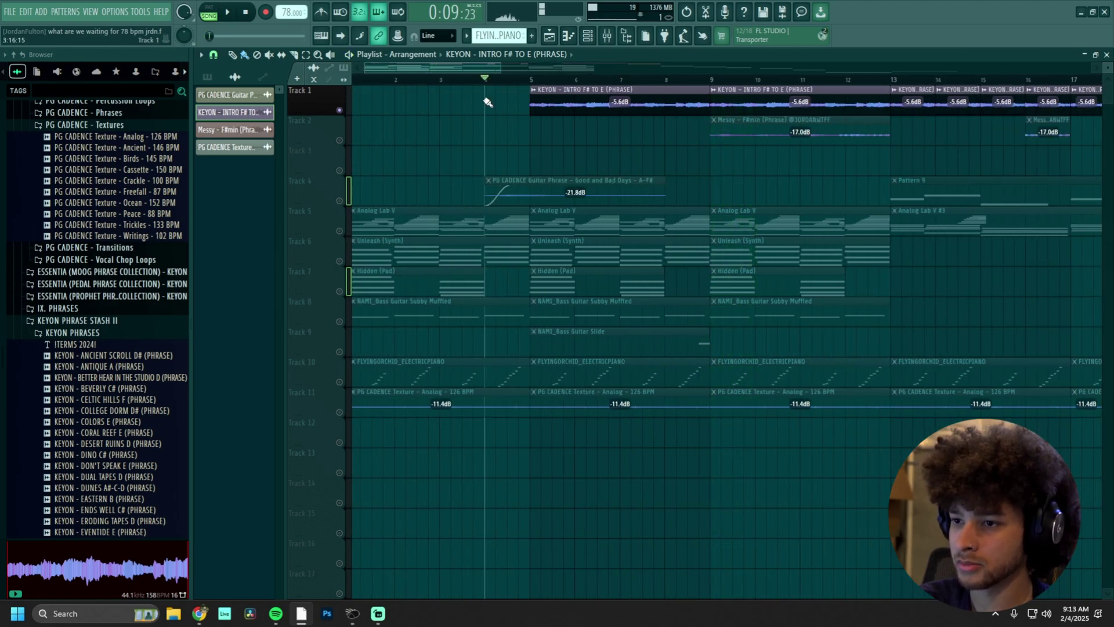
click(349, 207)
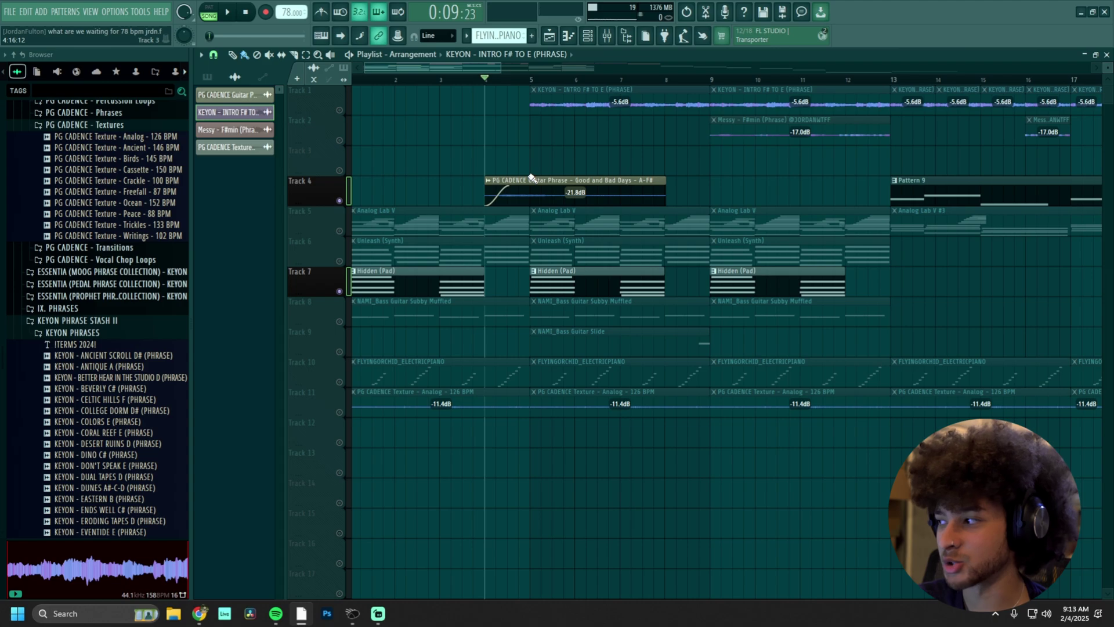
double_click(539, 200)
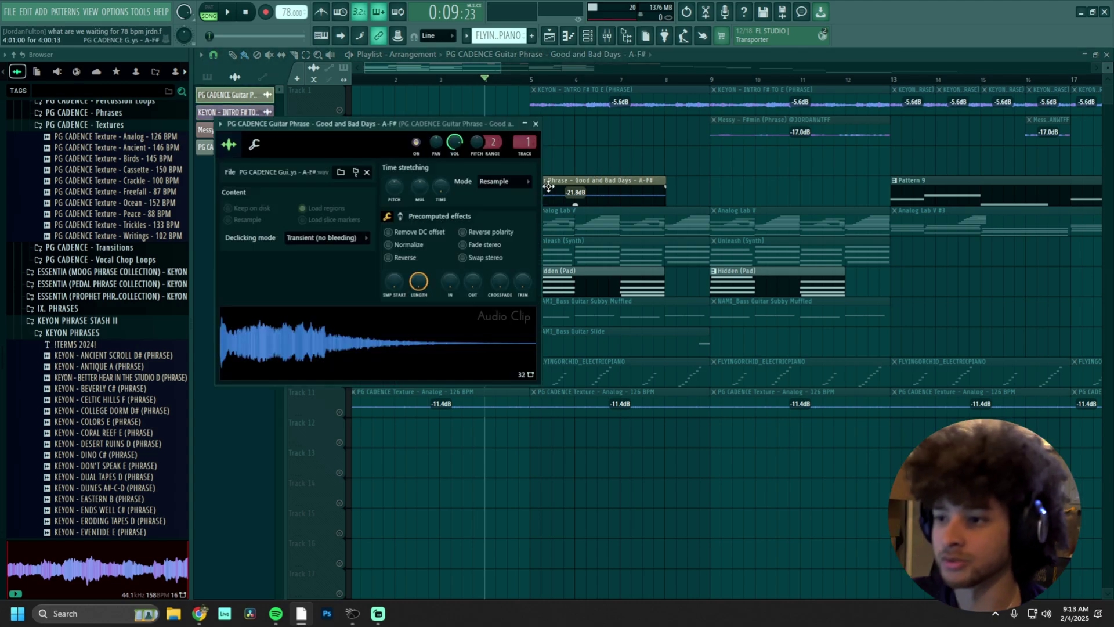
drag(381, 125, 380, 297)
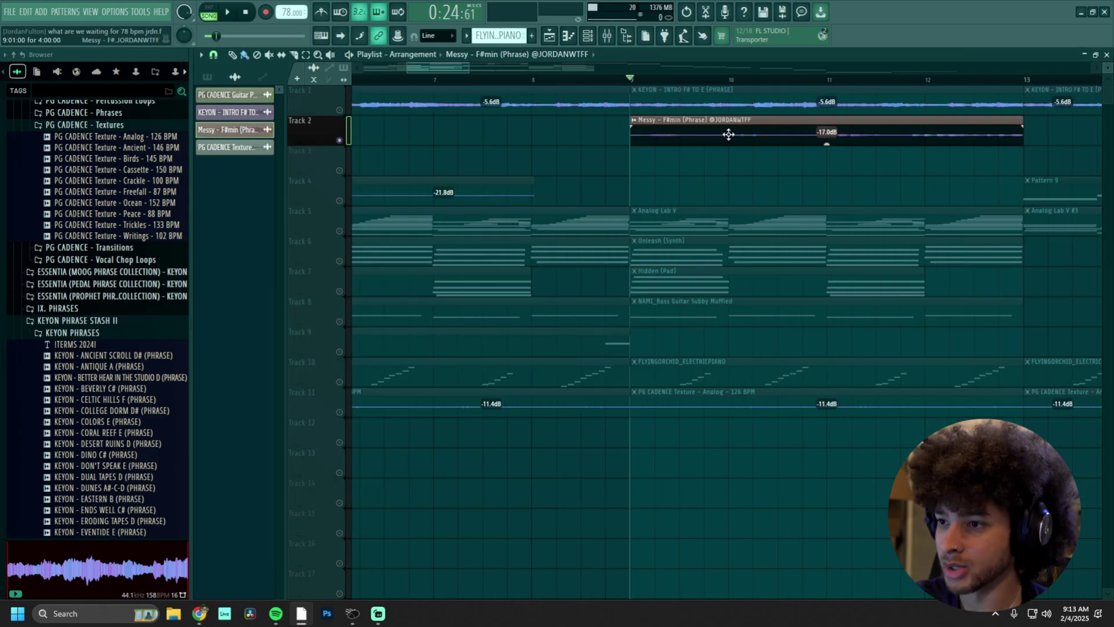
Open the Messy - F#min (Phrase) clip settings, locate its source sample in the browser and listen to the phrase
double_click(728, 129)
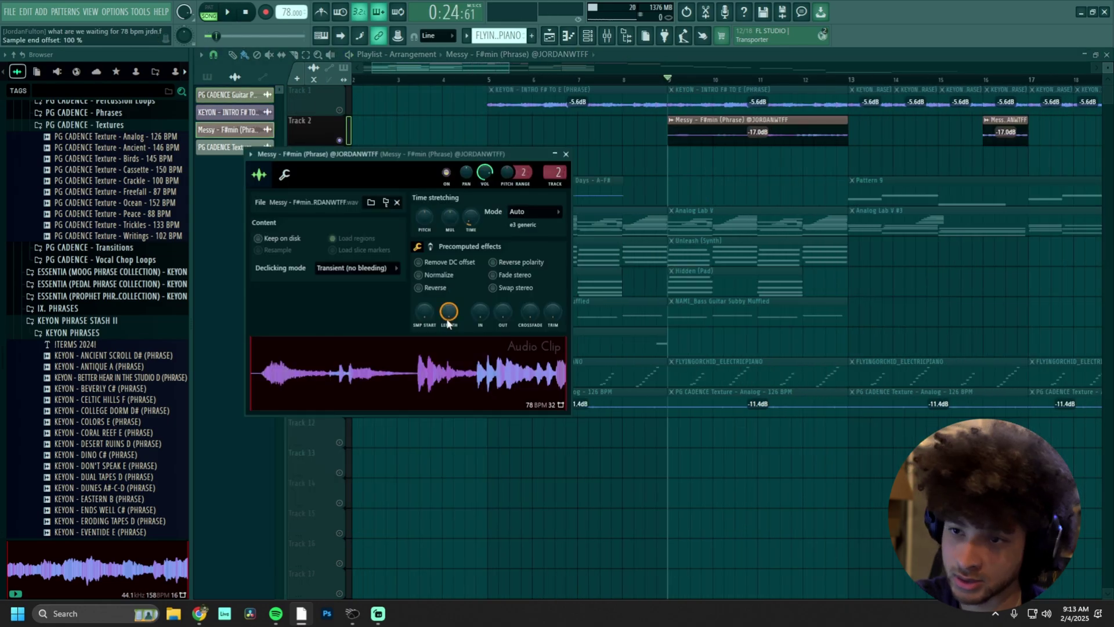
click(387, 203)
scroll(114, 308, up, 5)
key(space)
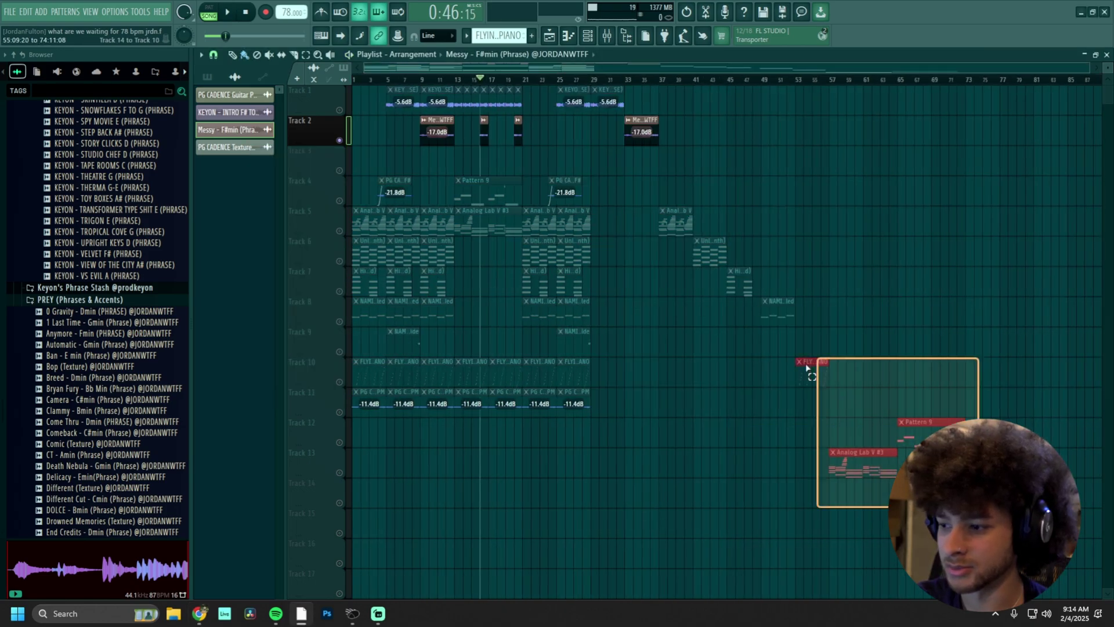
Select all clips in the playlist and open the recent project indecision 140 bpm jrdn.flp
key(ctrl+a)
scroll(360, 318, up, 3)
click(10, 13)
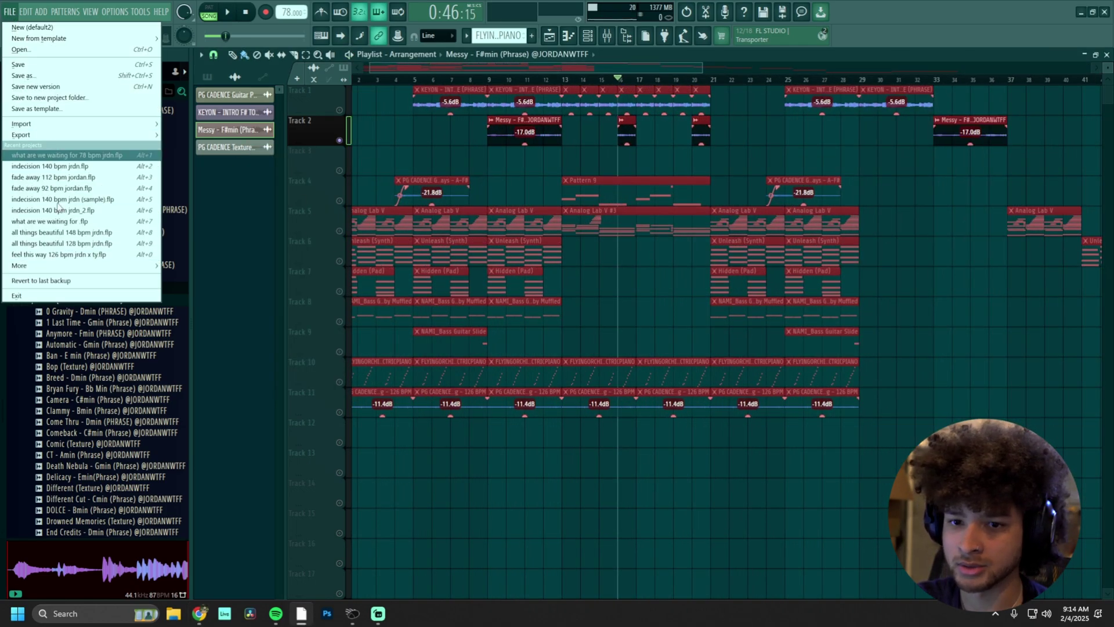
click(96, 167)
click(577, 334)
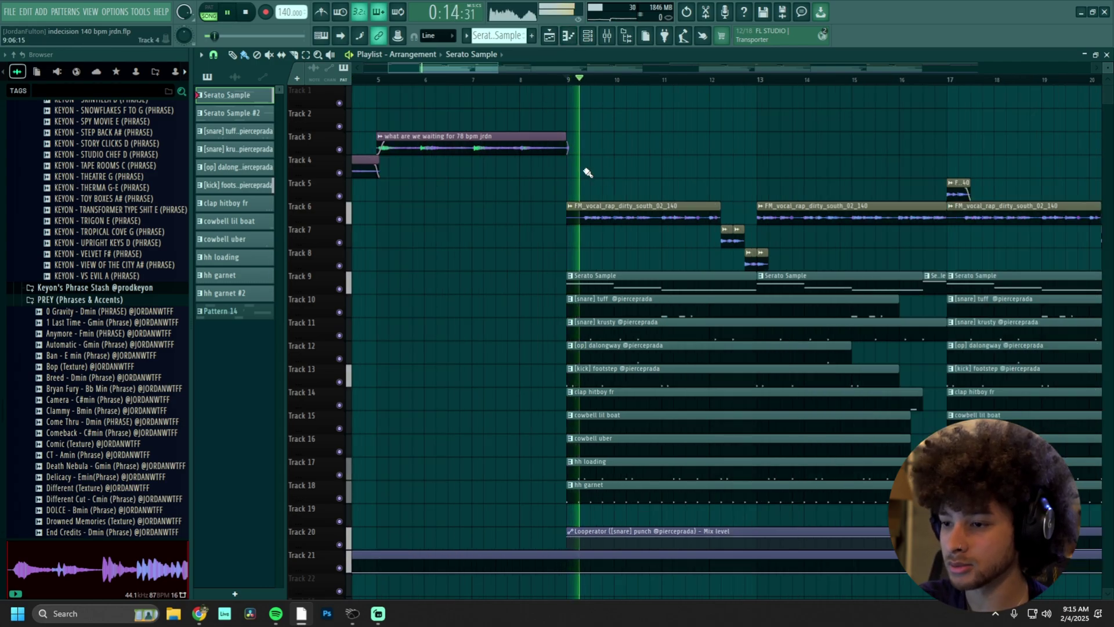
Listen to the arrangement from bar 9, stop it, and highlight the pattern clips from bar 25 to bar 41
scroll(590, 174, down, 1)
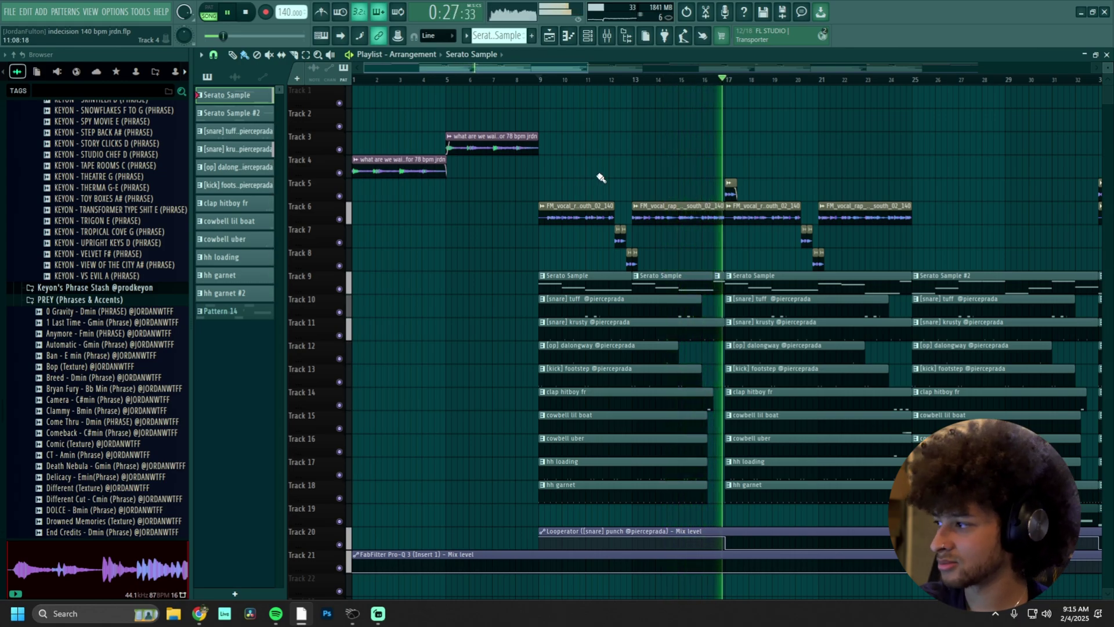
key(space)
scroll(837, 285, down, 3)
drag(836, 284, 928, 514)
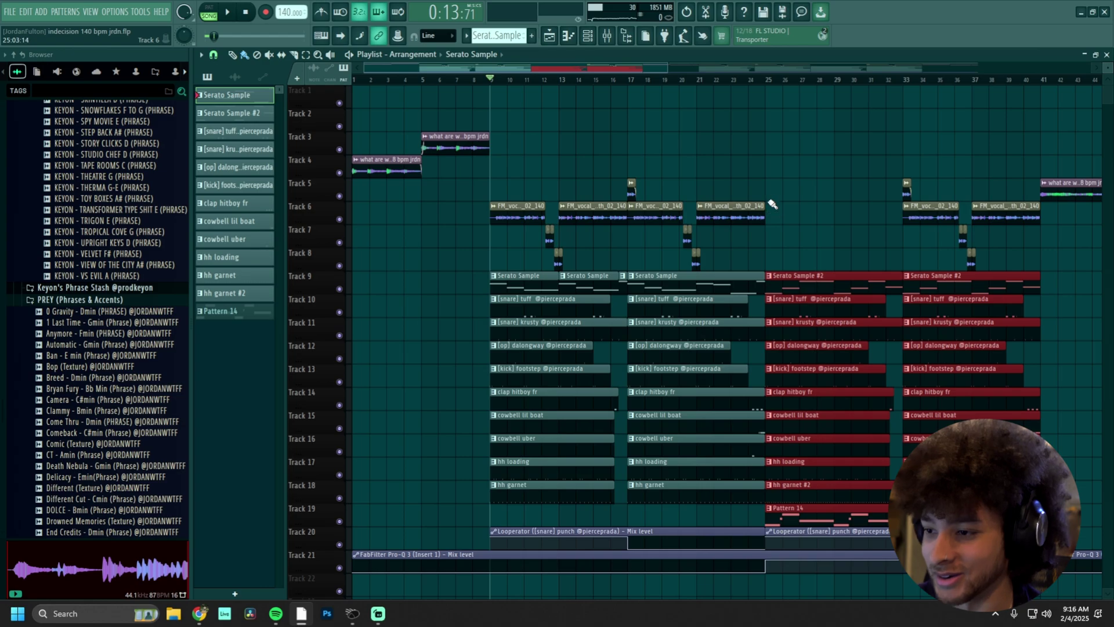
click(776, 169)
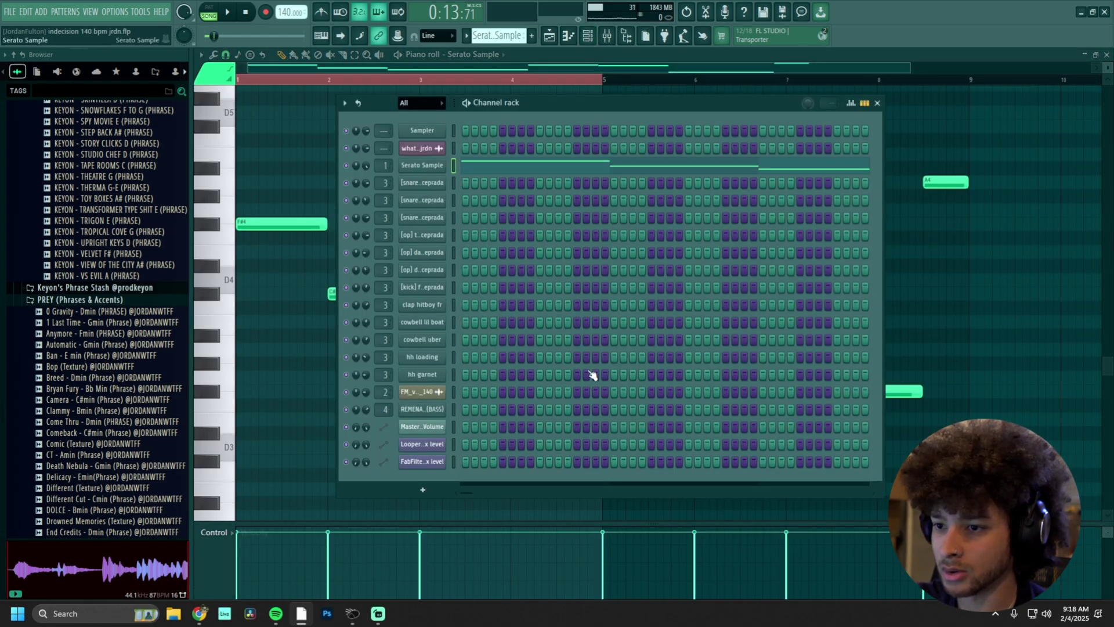
Open Serato Sample, examine its chopped melody while the piano roll pattern plays, and close the channel rack
click(422, 165)
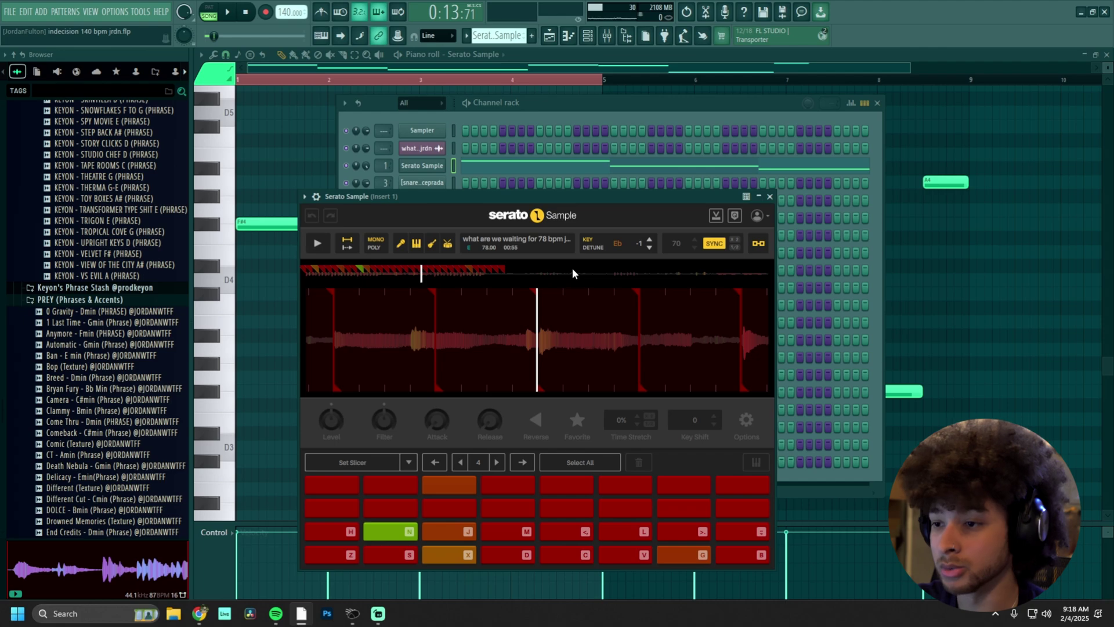
drag(512, 201, 502, 176)
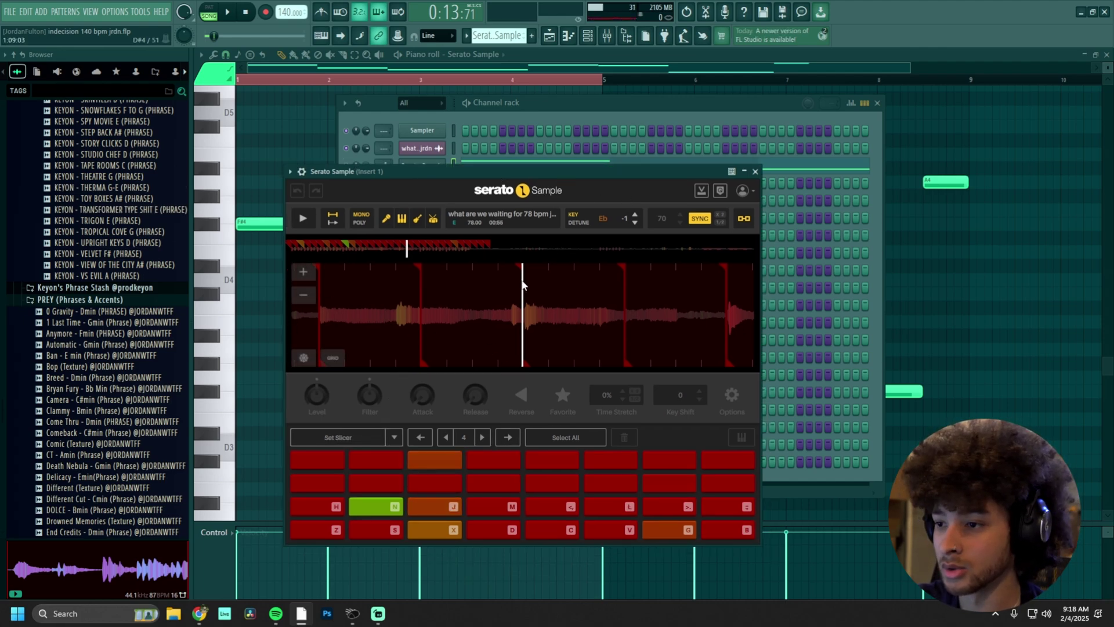
click(544, 109)
key(F5)
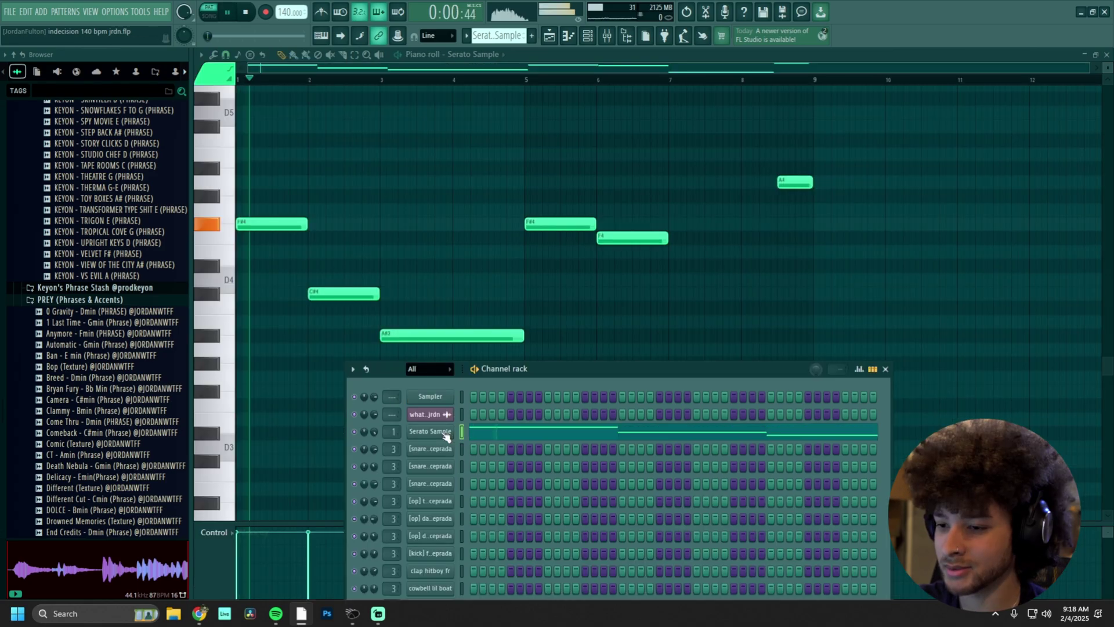
click(445, 433)
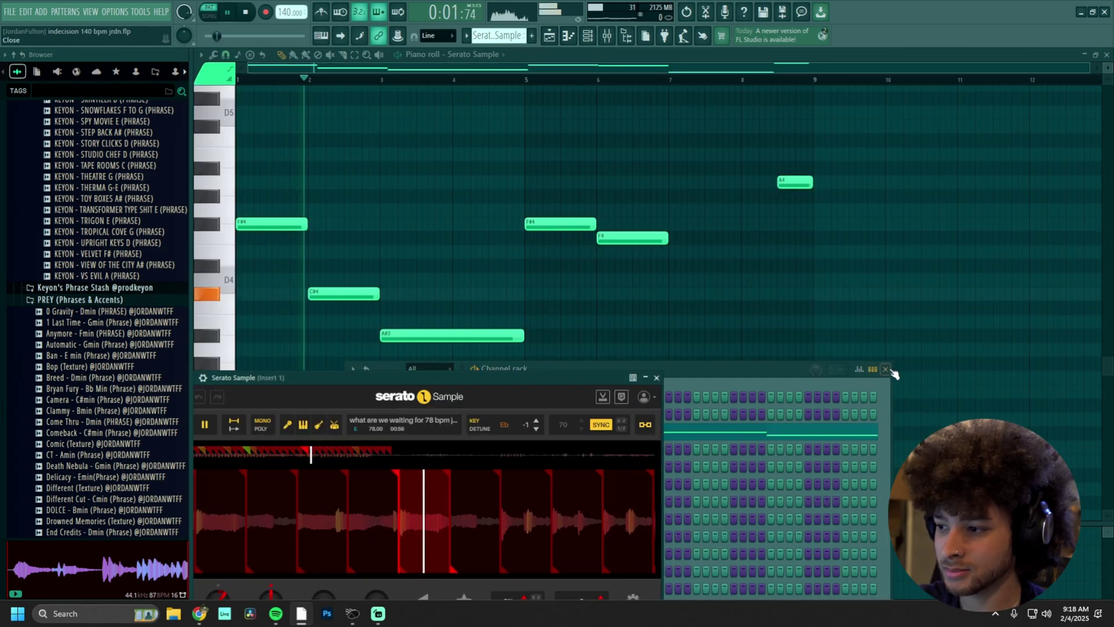
click(887, 370)
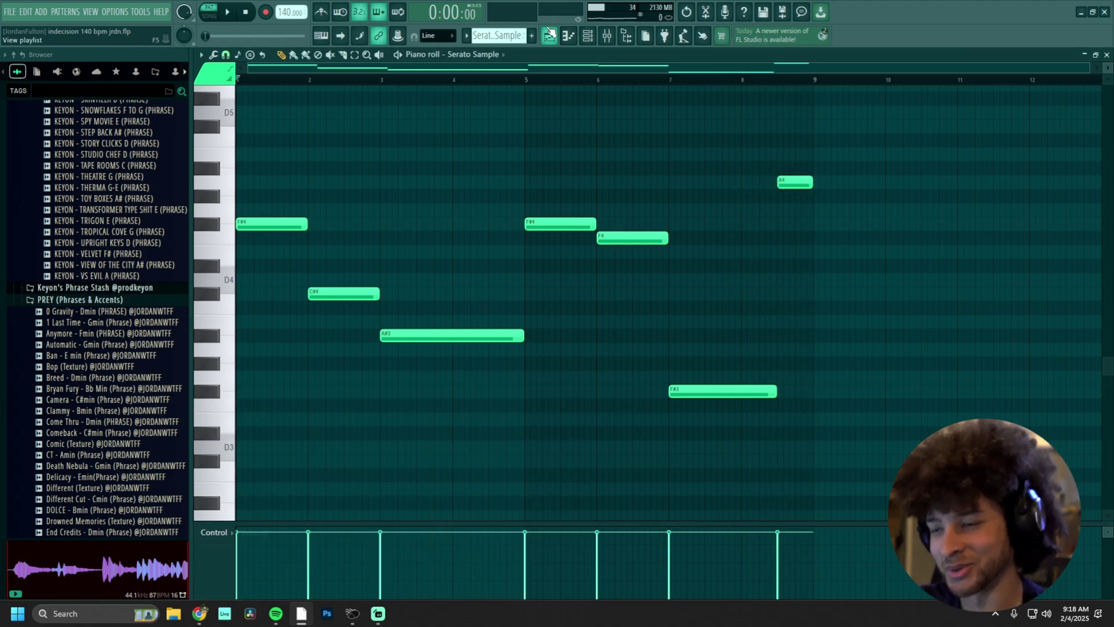
Return to the playlist and solo Tracks 6, 7 and 8 with the FM_vocal_rap_dirty_south_02_140 clips
click(549, 36)
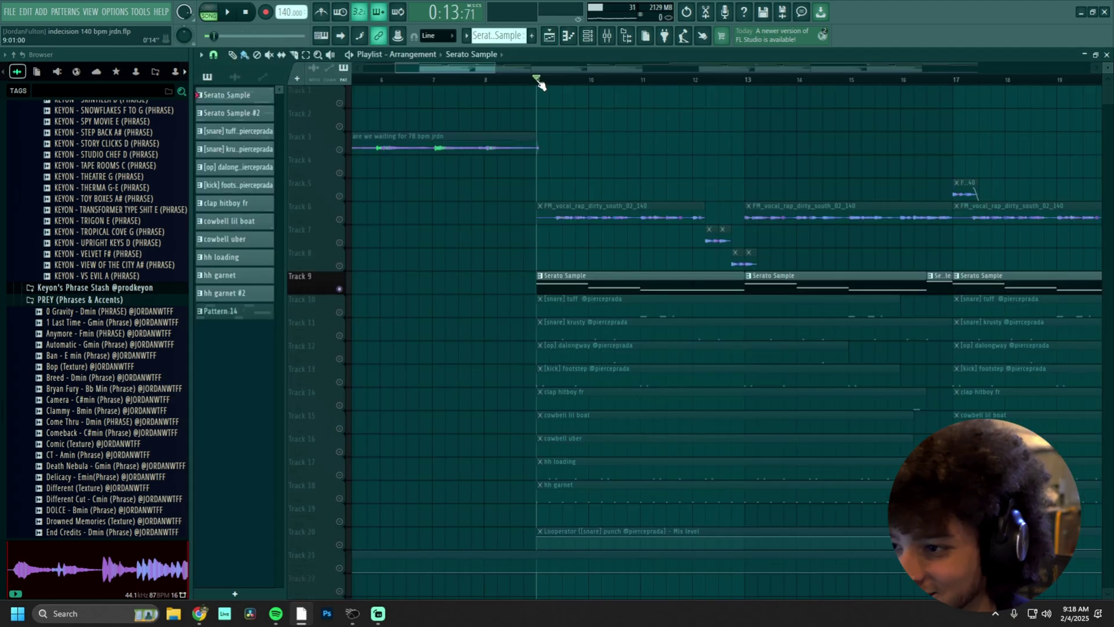
scroll(539, 82, up, 2)
click(347, 216)
drag(333, 244, 336, 260)
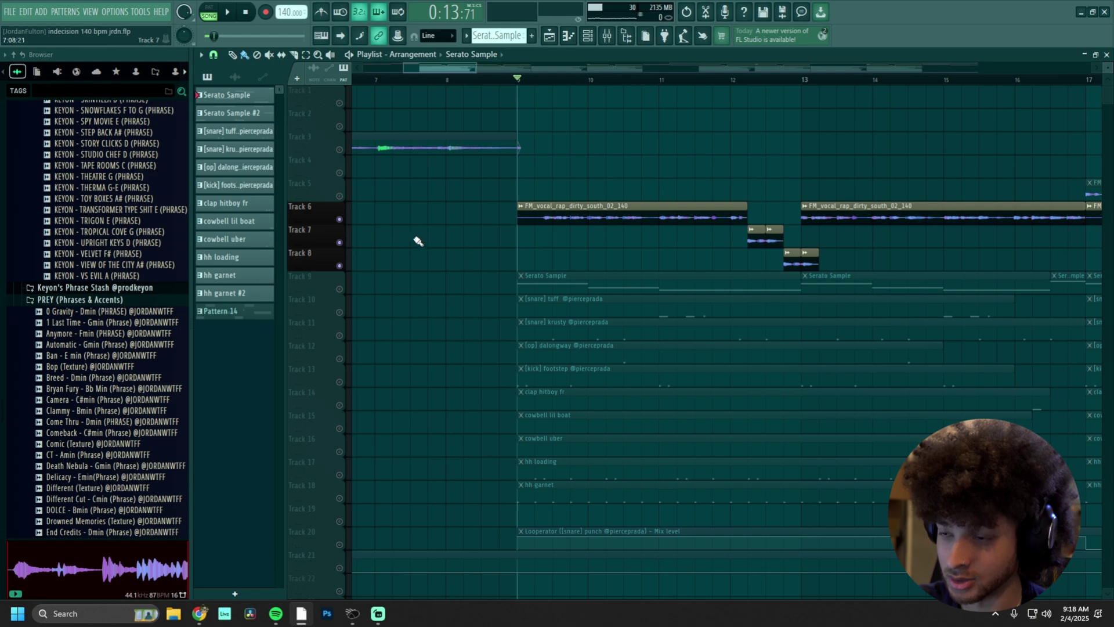
Show the mixer track of the FM_vocal_rap_dirty_south_02_140 clip and listen to the soloed vocals
scroll(405, 241, down, 2)
click(463, 216)
click(607, 36)
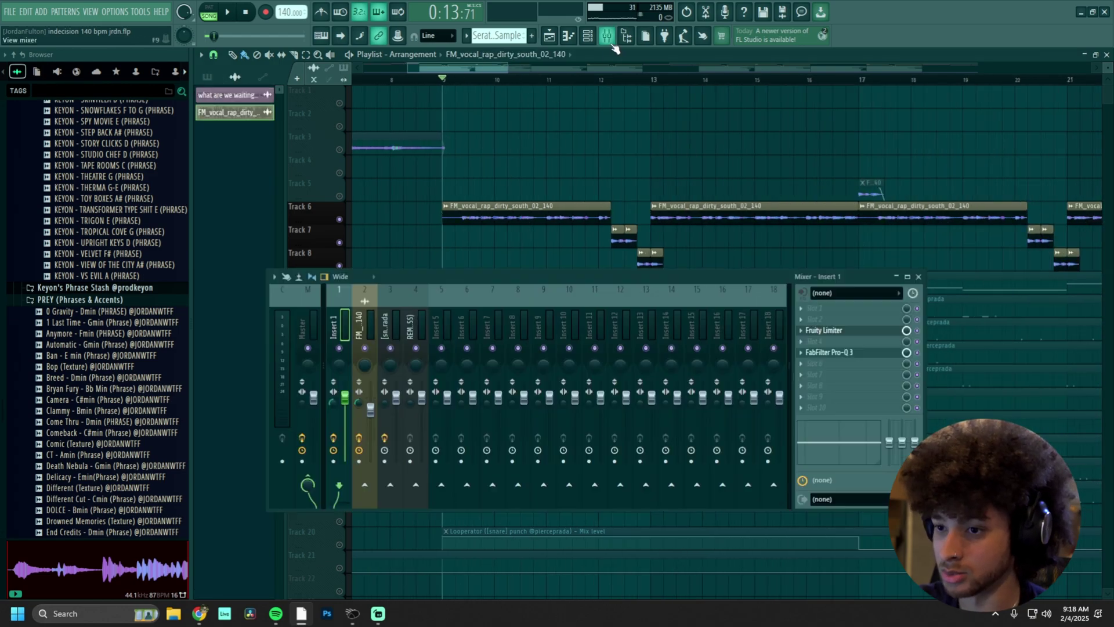
click(376, 332)
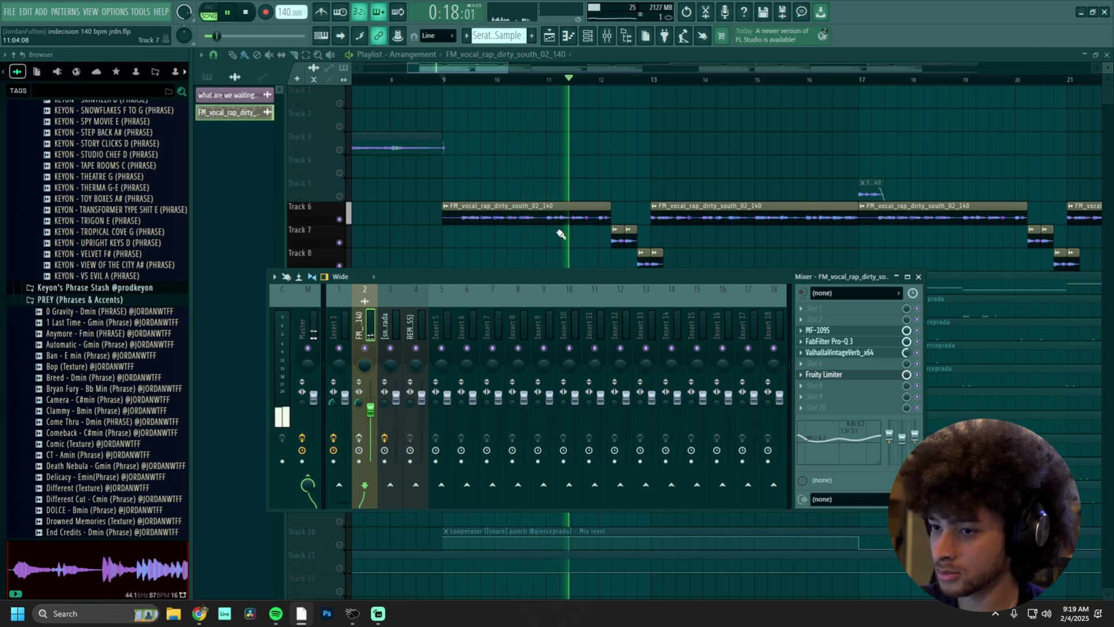
key(space)
Inspect the vocal's MF-109S, FabFilter Pro-Q 3, ValhallaVintageVerb and Fruity Limiter settings, and return to the playlist
click(834, 332)
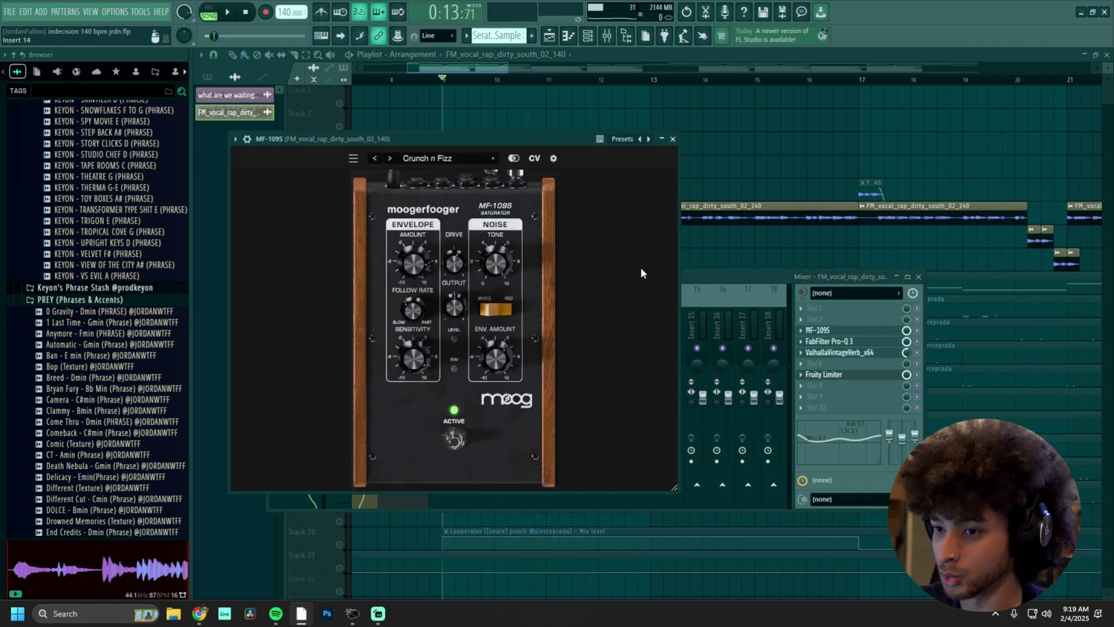
click(836, 341)
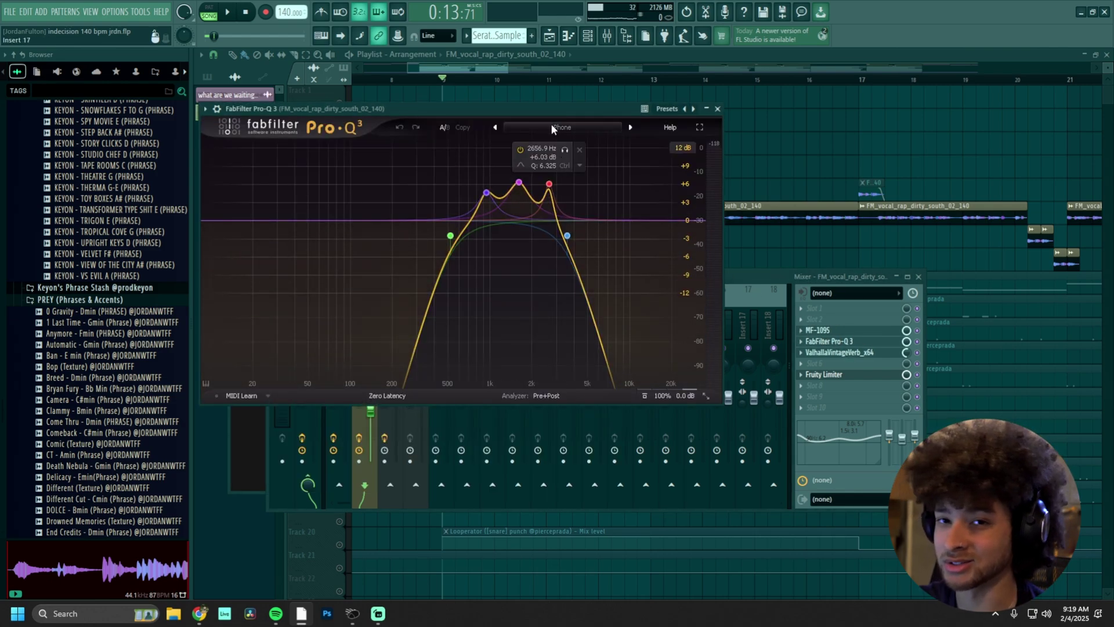
click(836, 352)
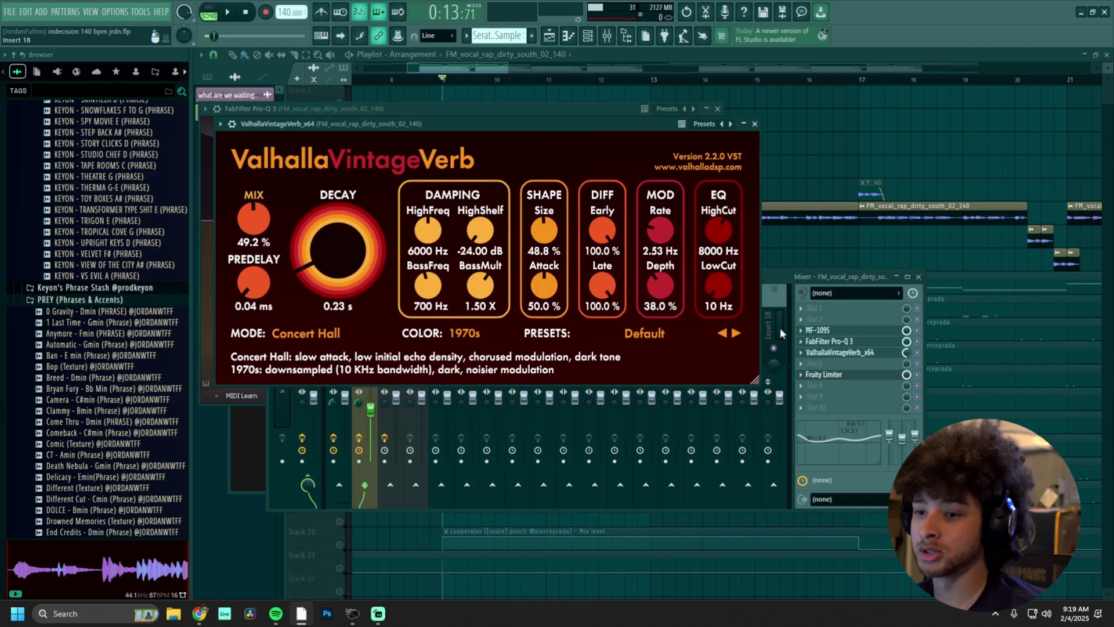
click(837, 279)
click(853, 375)
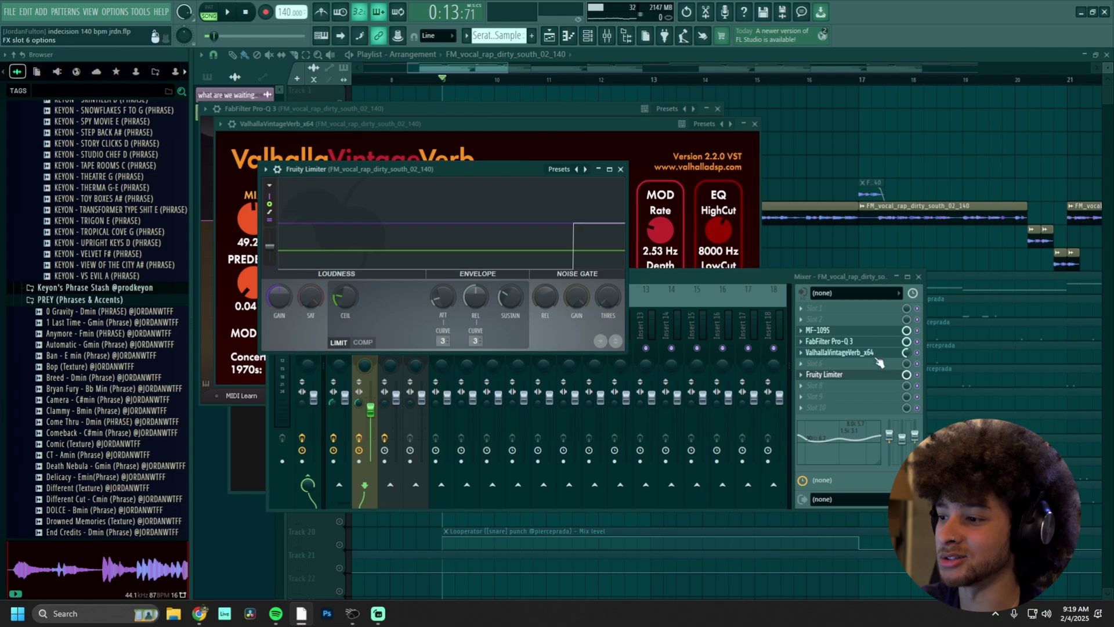
click(816, 234)
Highlight the vocal clips on Tracks 6 to 8, clear the selection, and listen to the soloed vocals from bar 9
scroll(784, 169, down, 5)
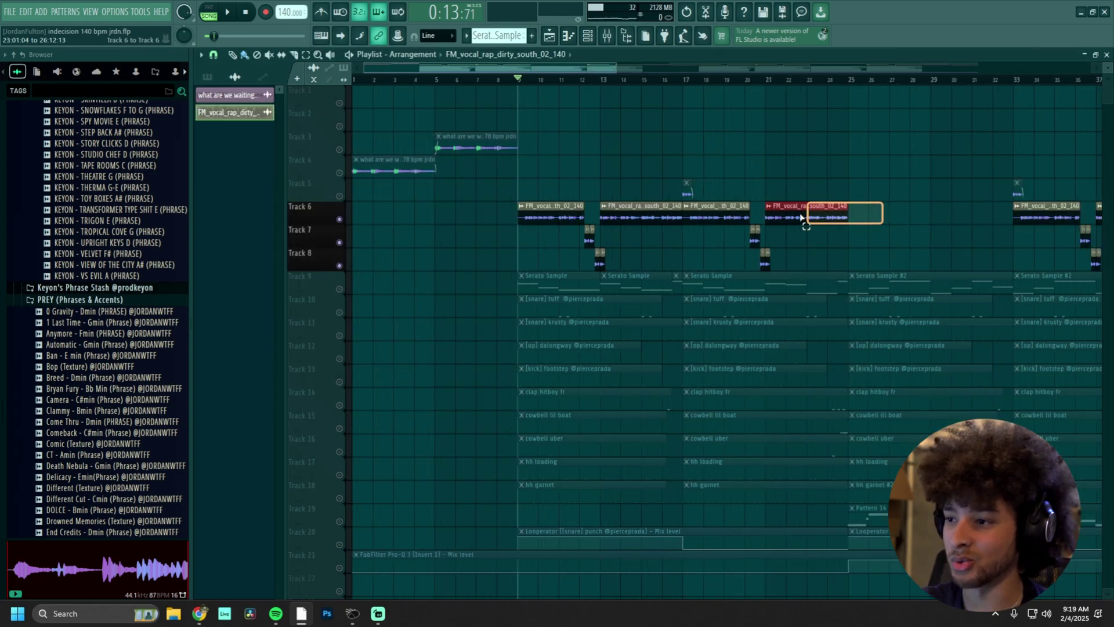
drag(829, 217, 406, 269)
scroll(637, 177, up, 5)
click(696, 173)
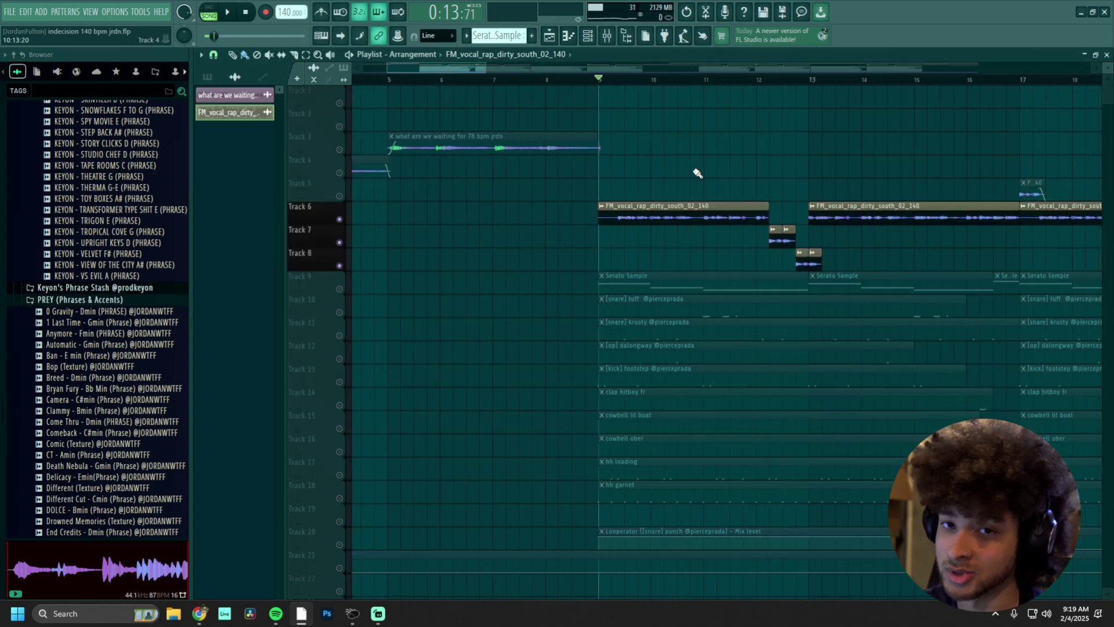
key(space)
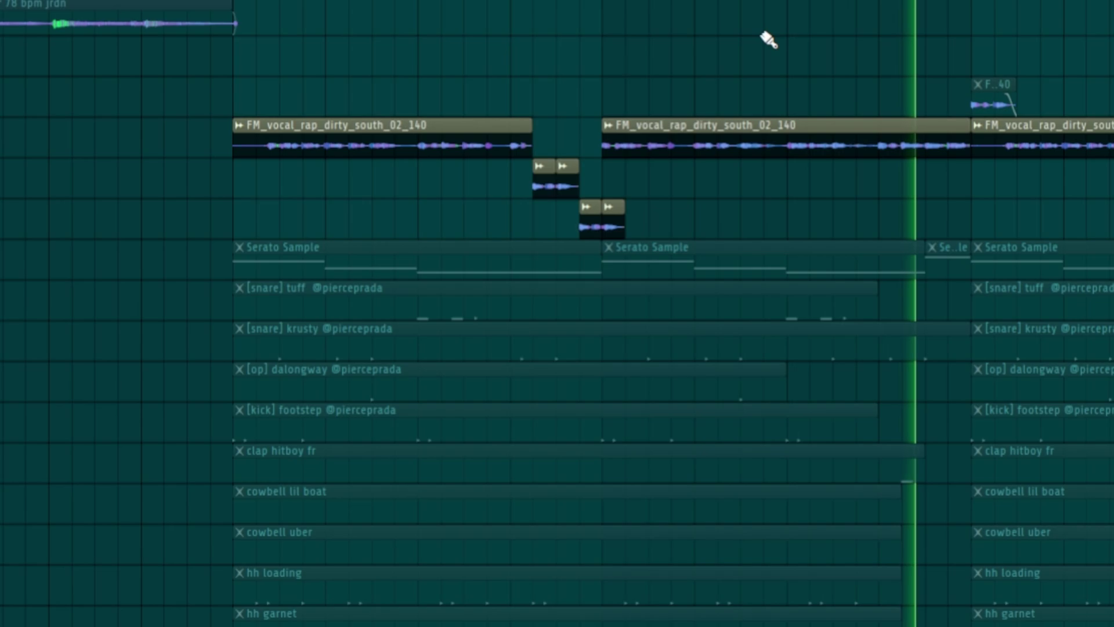
key(space)
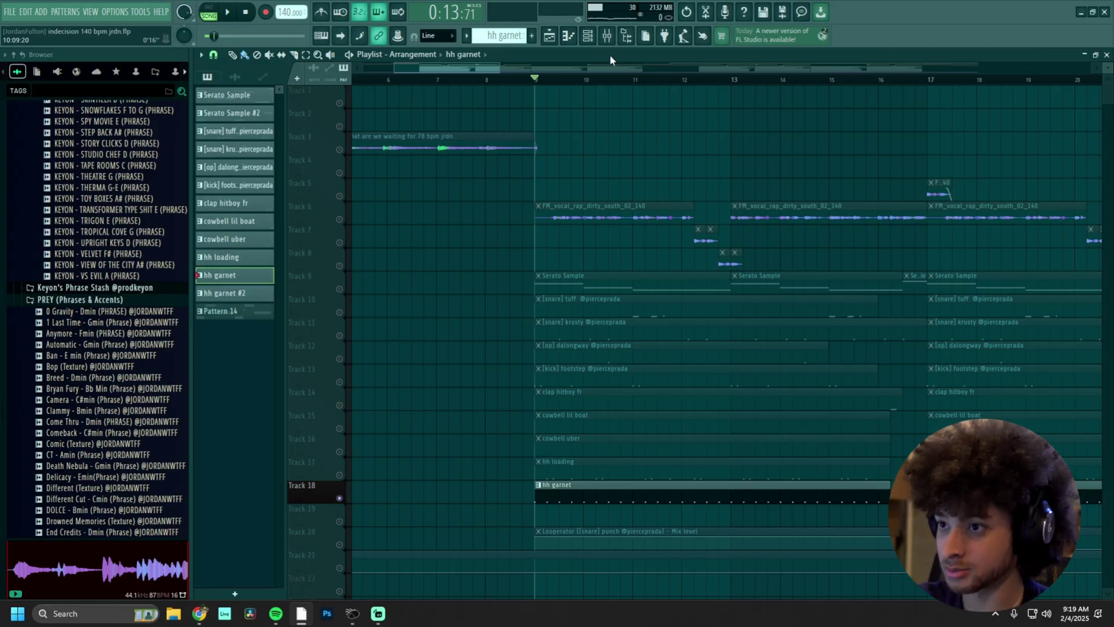
Open the hh garnet channel's sampler settings and locate its source sample in the browser's drum kit folder
click(568, 35)
scroll(522, 460, down, 3)
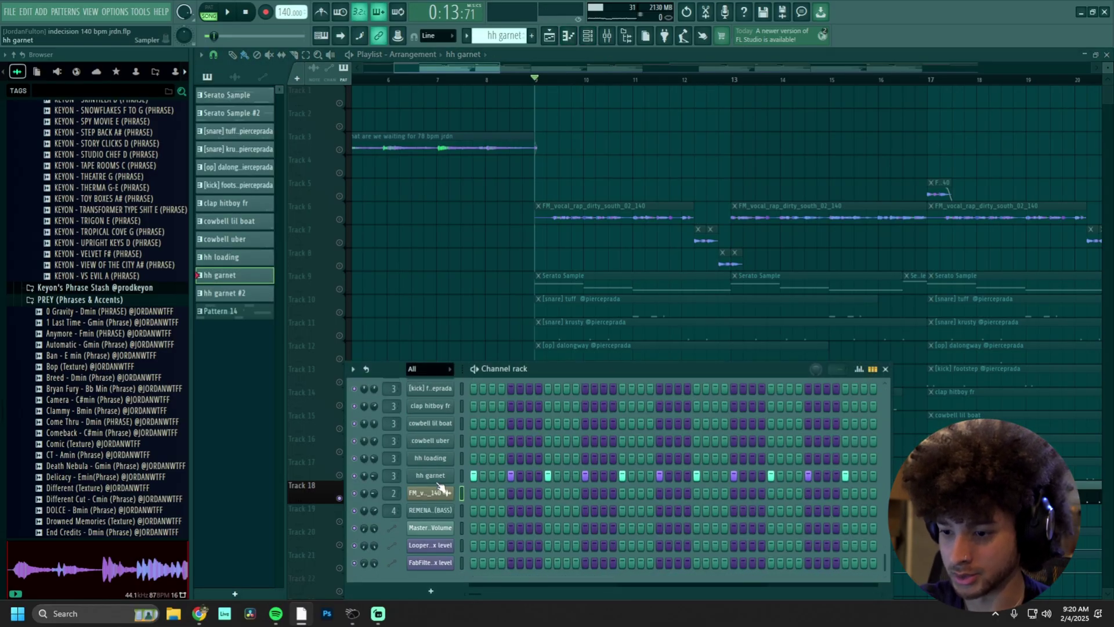
click(432, 475)
click(447, 262)
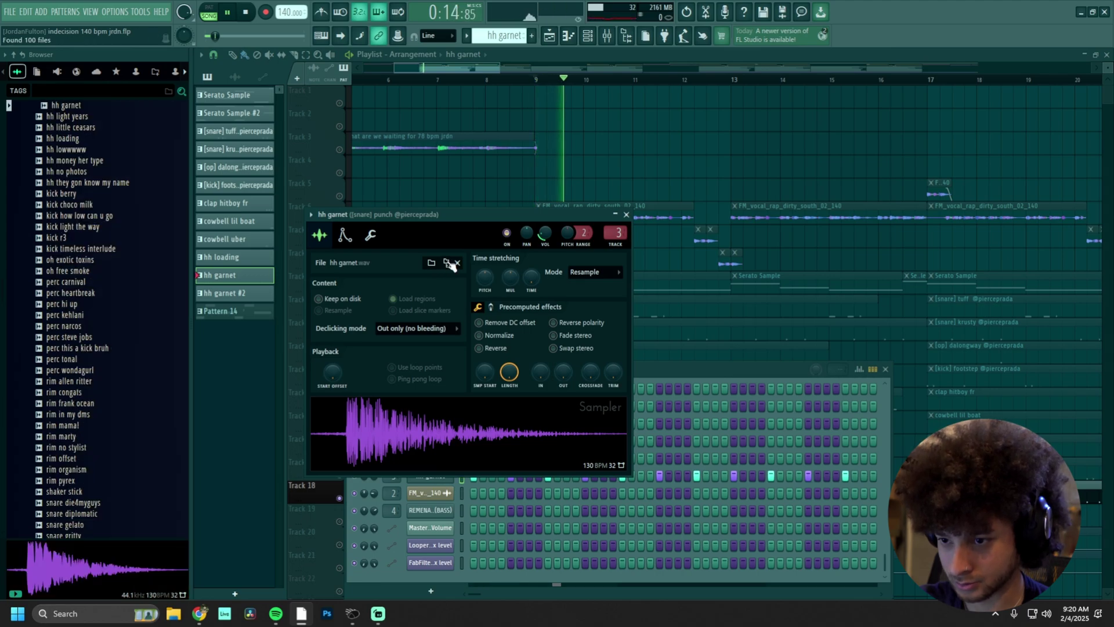
scroll(104, 325, up, 15)
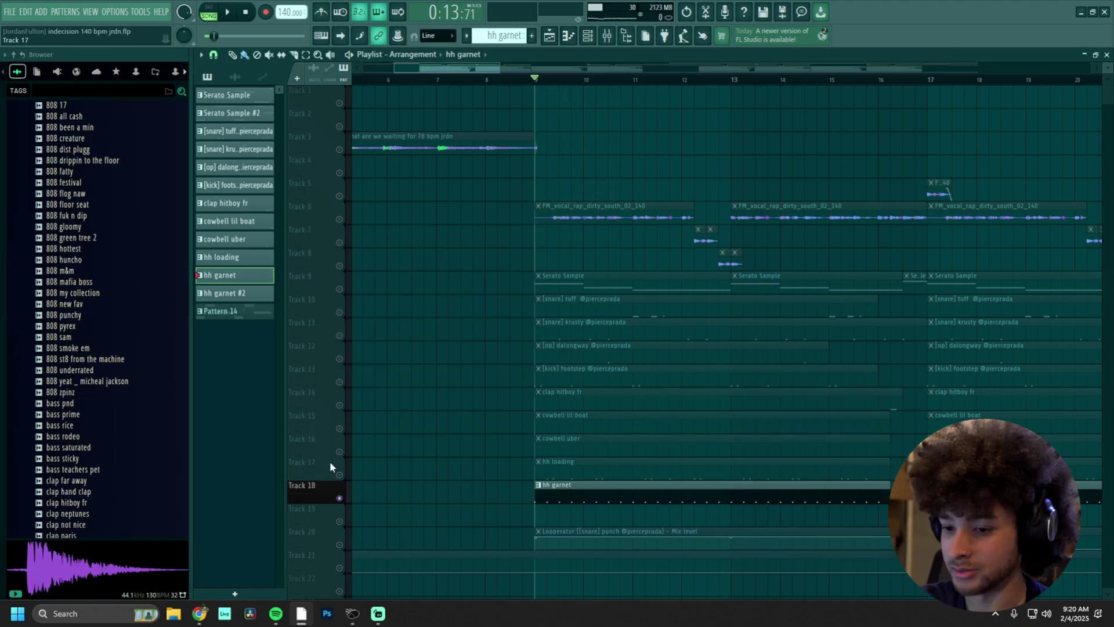
Solo Track 17, open the hh loading pattern in the piano roll, check its channel and play it
right_click(340, 474)
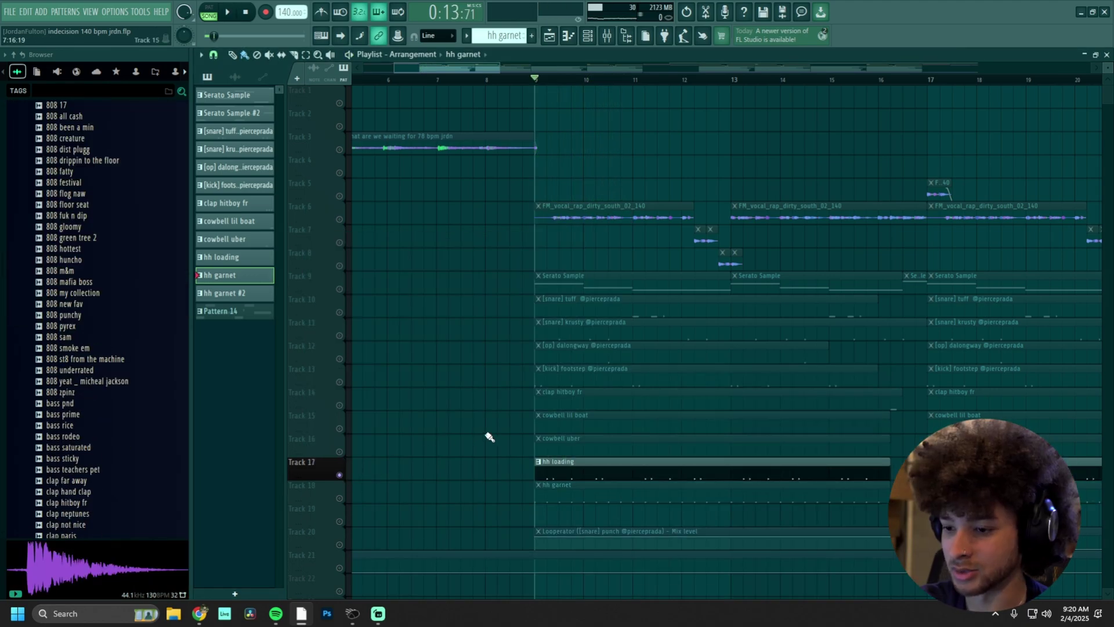
double_click(571, 484)
key(Escape)
double_click(579, 474)
scroll(705, 363, up, 4)
click(589, 36)
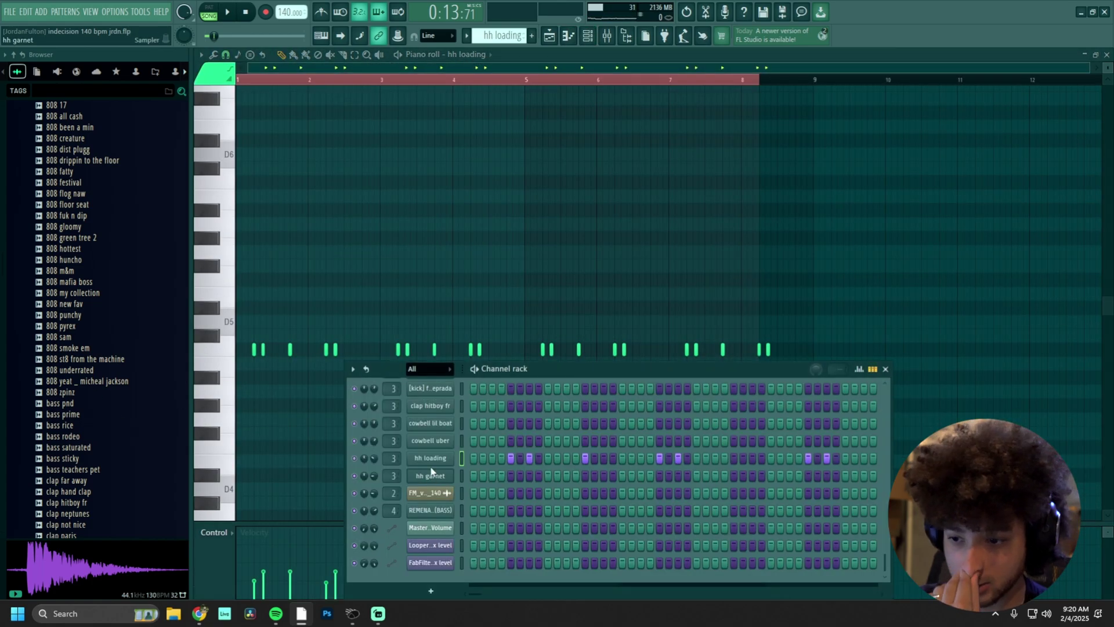
key(F6)
key(space)
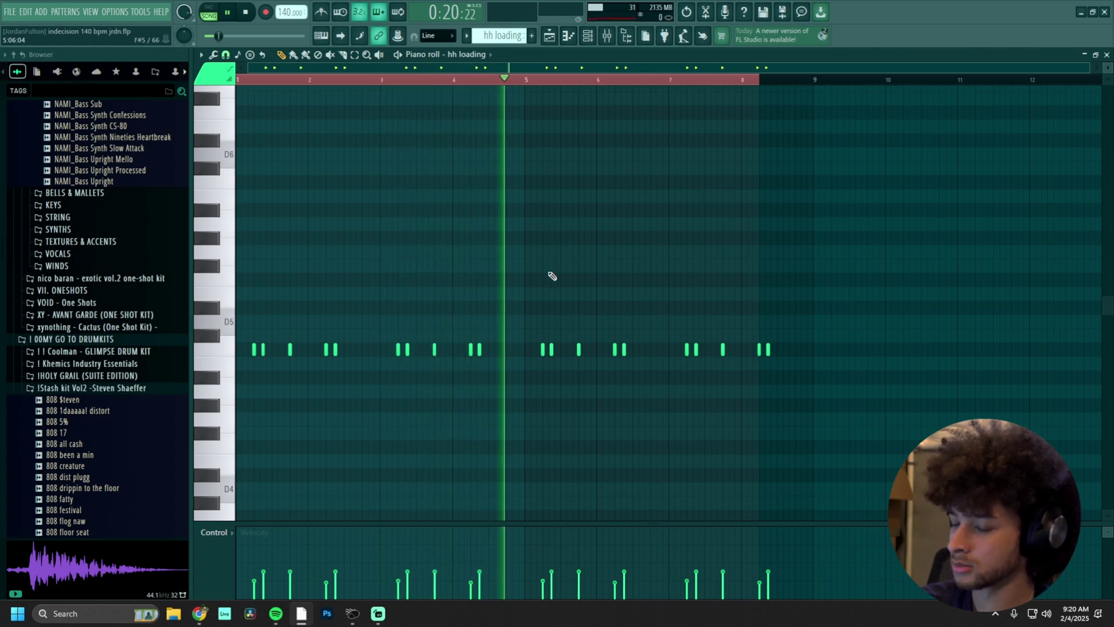
Stop playback and inspect the Looperator effect on the snare mixer track, including the x4 loop on step 16
key(space)
key(F9)
click(837, 311)
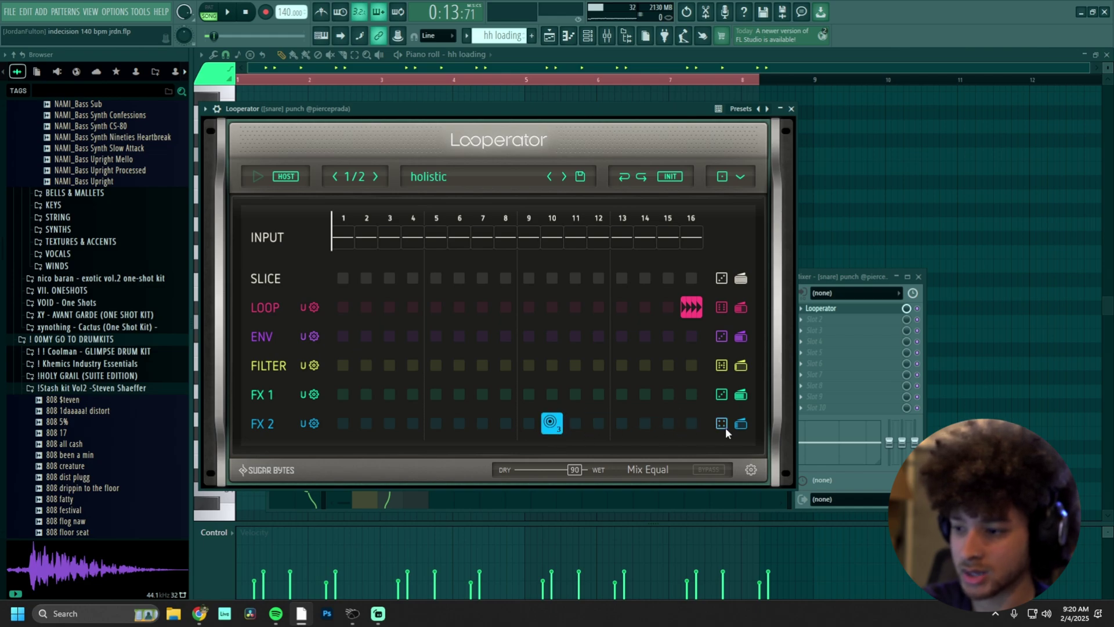
click(552, 433)
click(560, 335)
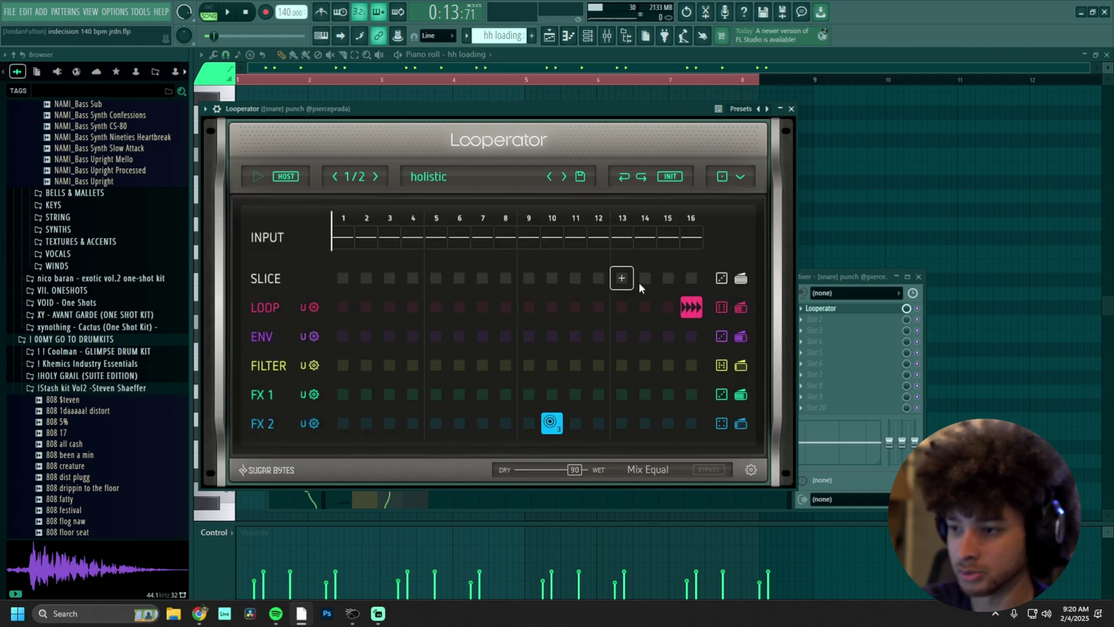
click(693, 308)
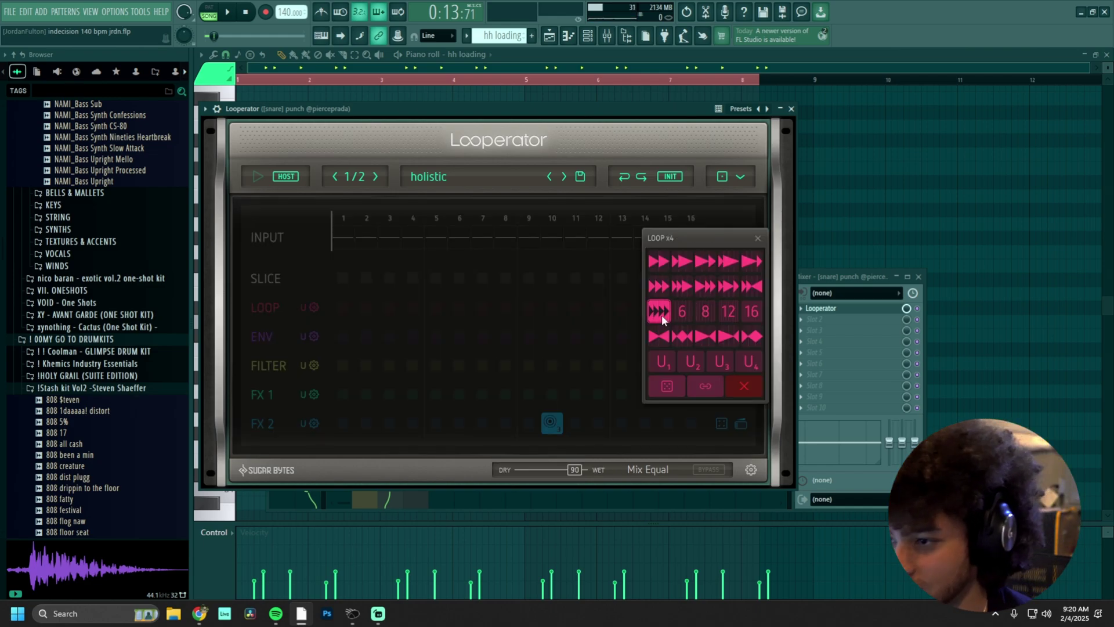
click(663, 318)
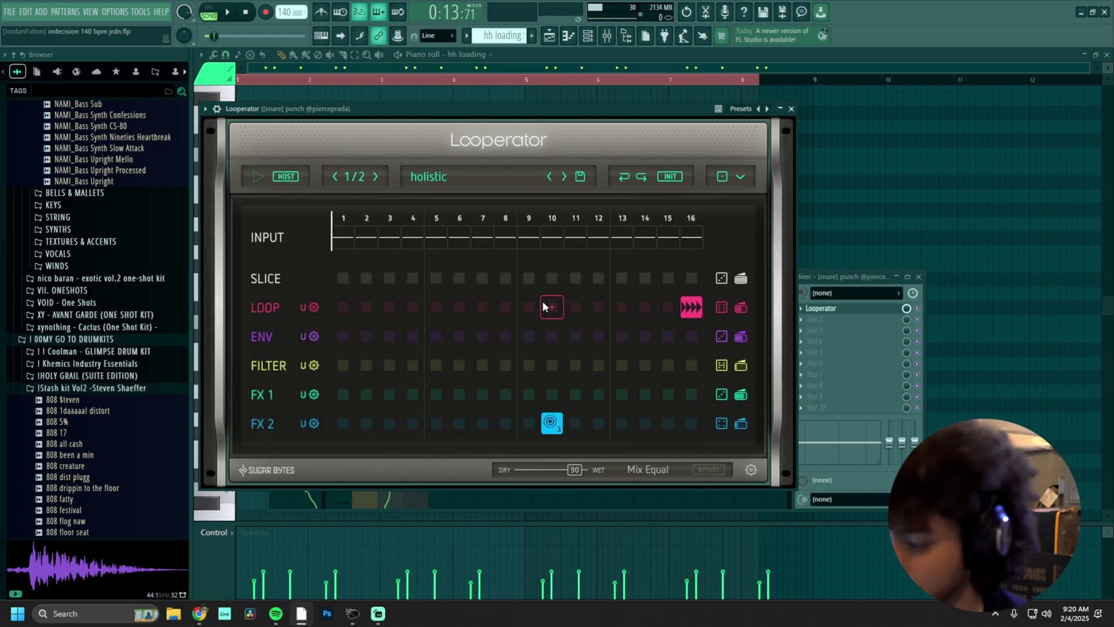
Return to the playlist and briefly check the channel rack and the mixer
click(549, 36)
click(588, 36)
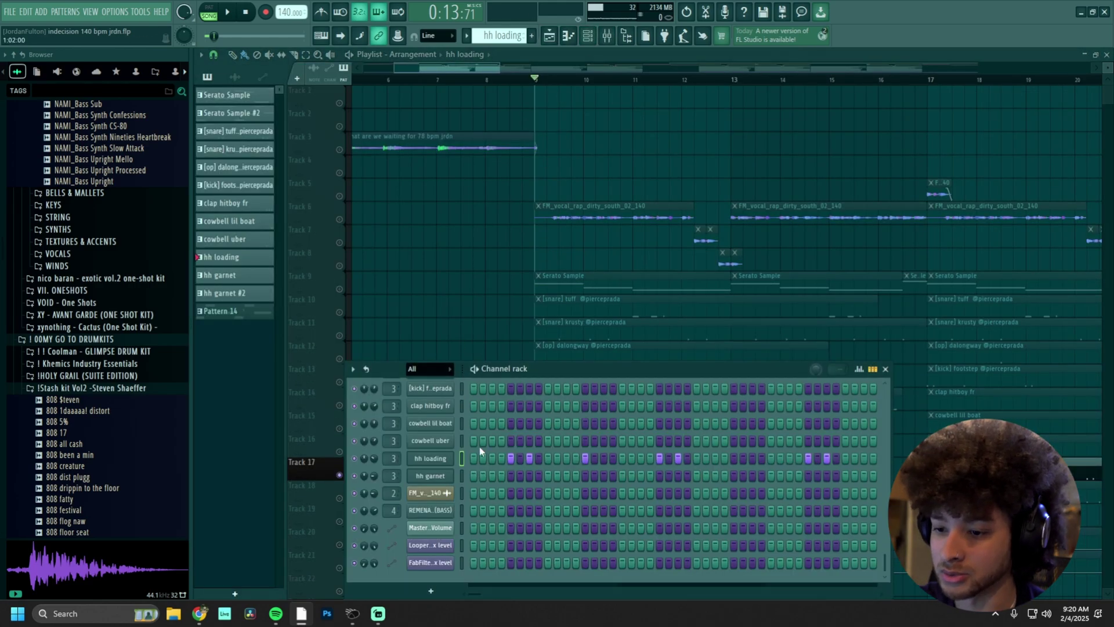
key(F6)
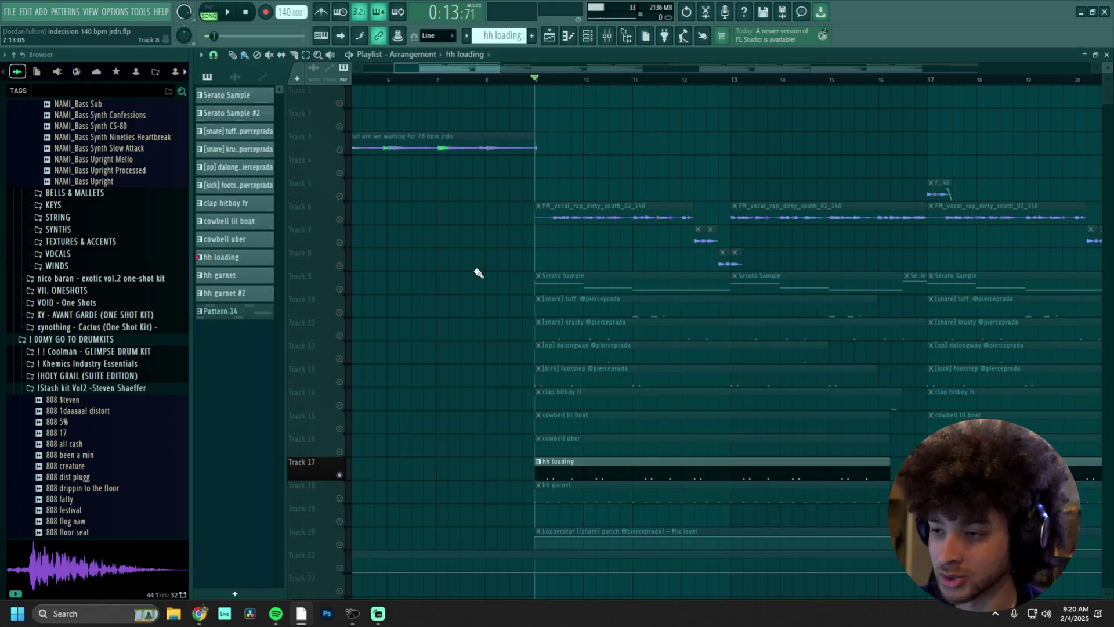
click(605, 37)
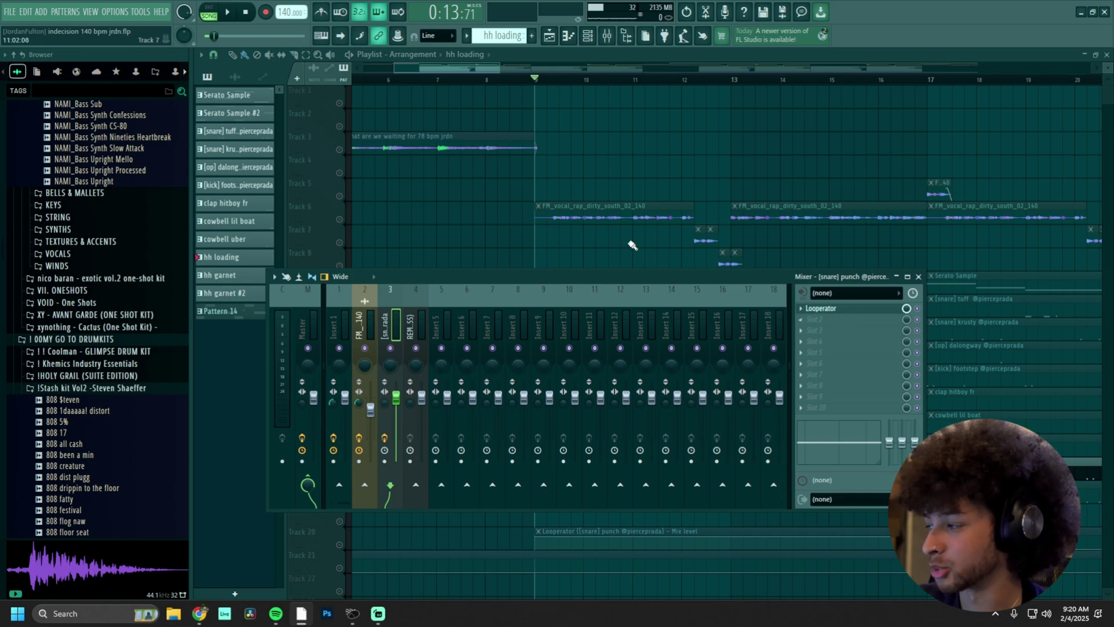
key(F9)
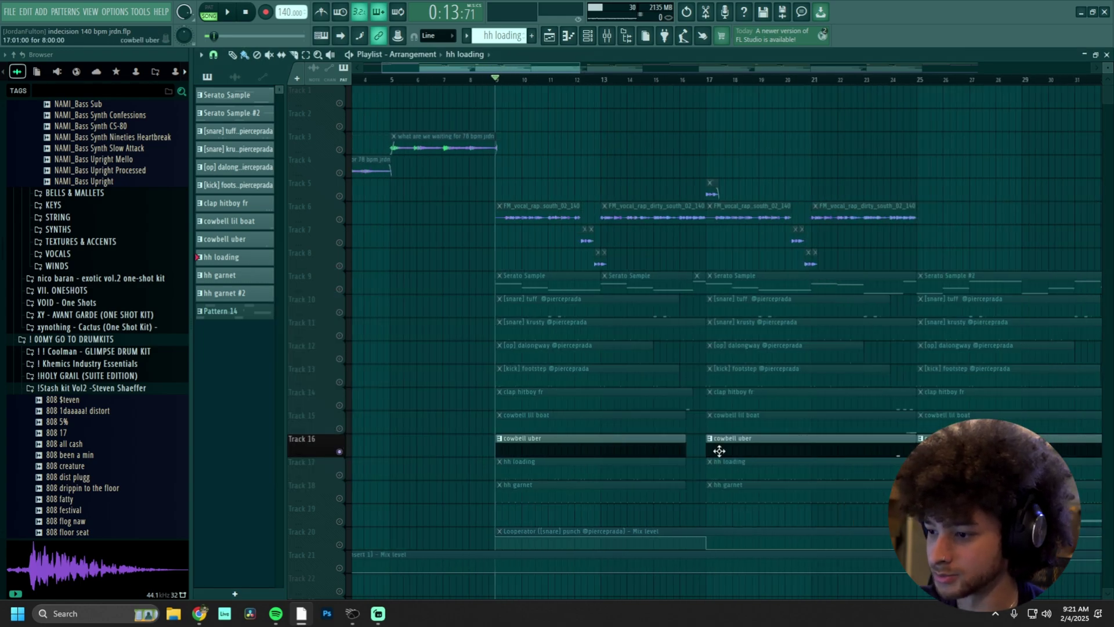
Open the cowbell uber pattern on Track 16, play its closing notes and check the channel's sampler settings
double_click(683, 445)
click(757, 80)
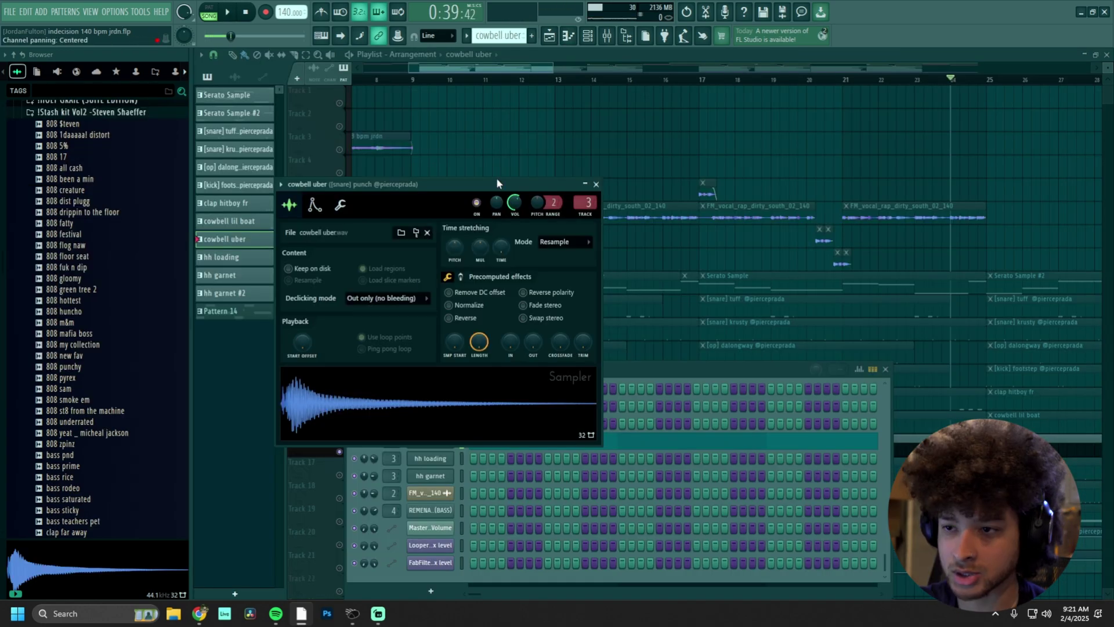
key(space)
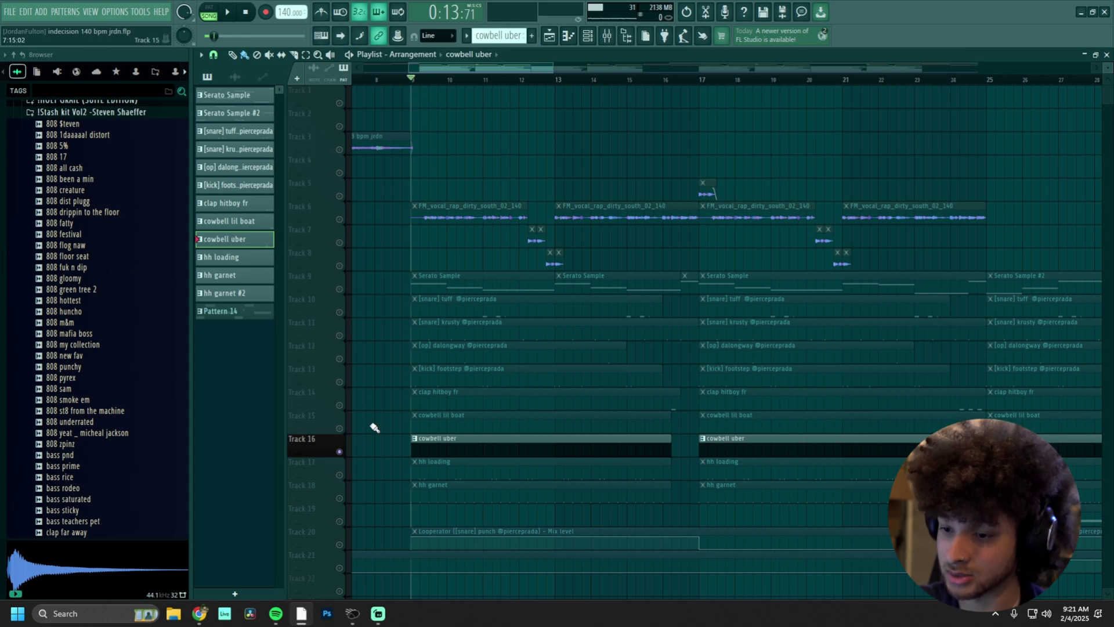
Solo Track 15, open the cowbell lil boat pattern in the piano roll and play the notes before bar 9
click(343, 428)
double_click(472, 415)
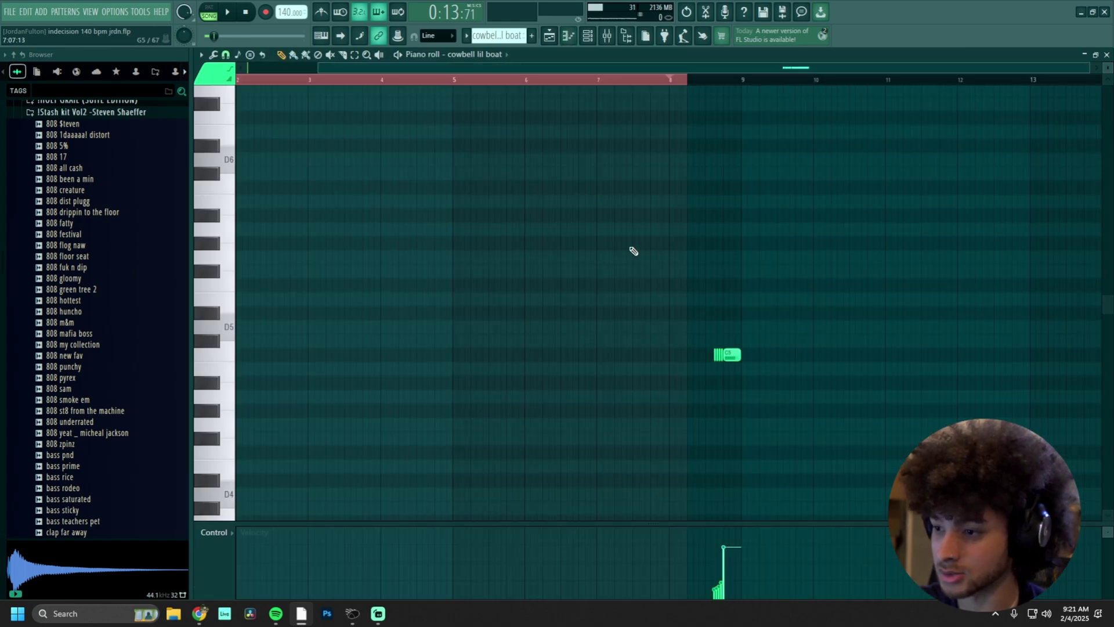
click(719, 81)
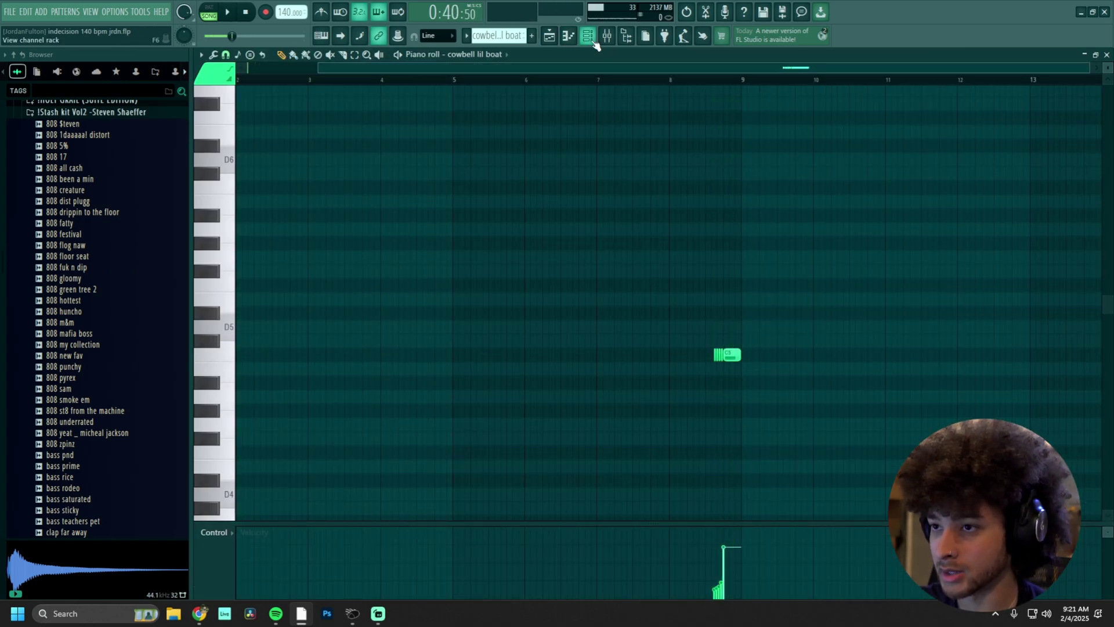
Open the cowbell lil boat channel and review its sampler and envelope settings
click(587, 36)
click(430, 424)
click(273, 190)
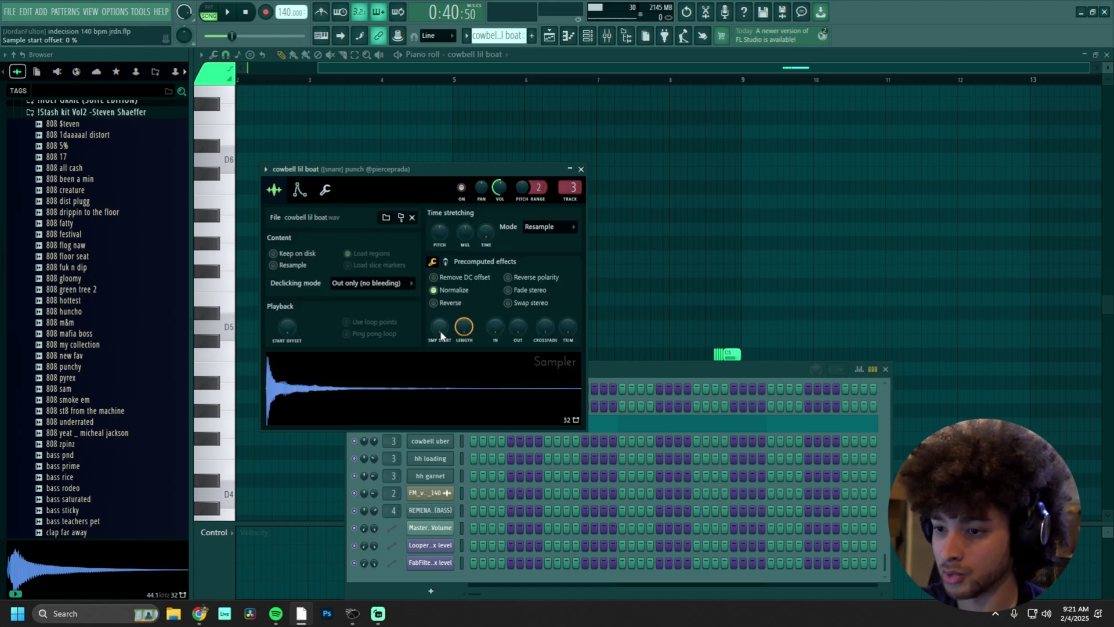
click(299, 190)
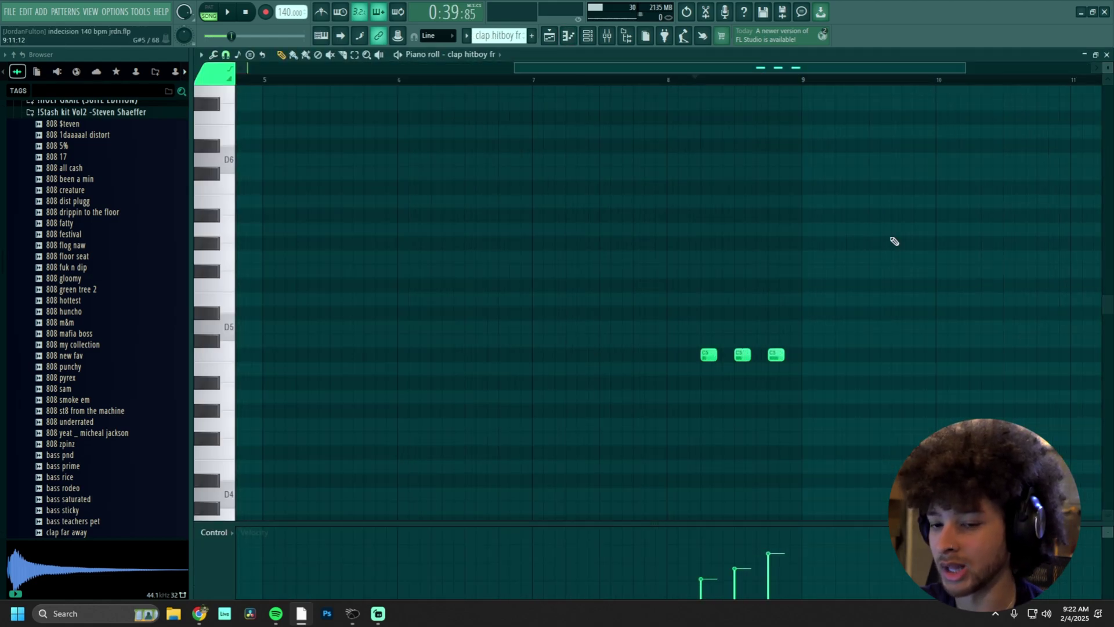
Play the clap hitboy fr pattern, then review its channel and the Looperator effect on its mixer track
key(space)
key(space)
key(F6)
drag(838, 328, 634, 412)
key(F9)
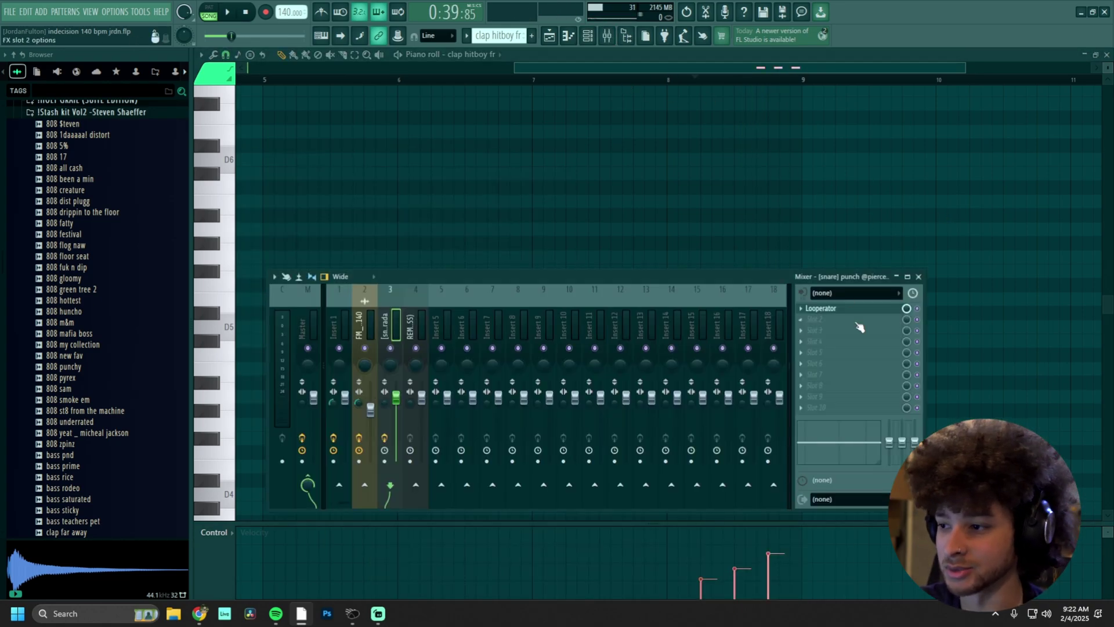
click(859, 311)
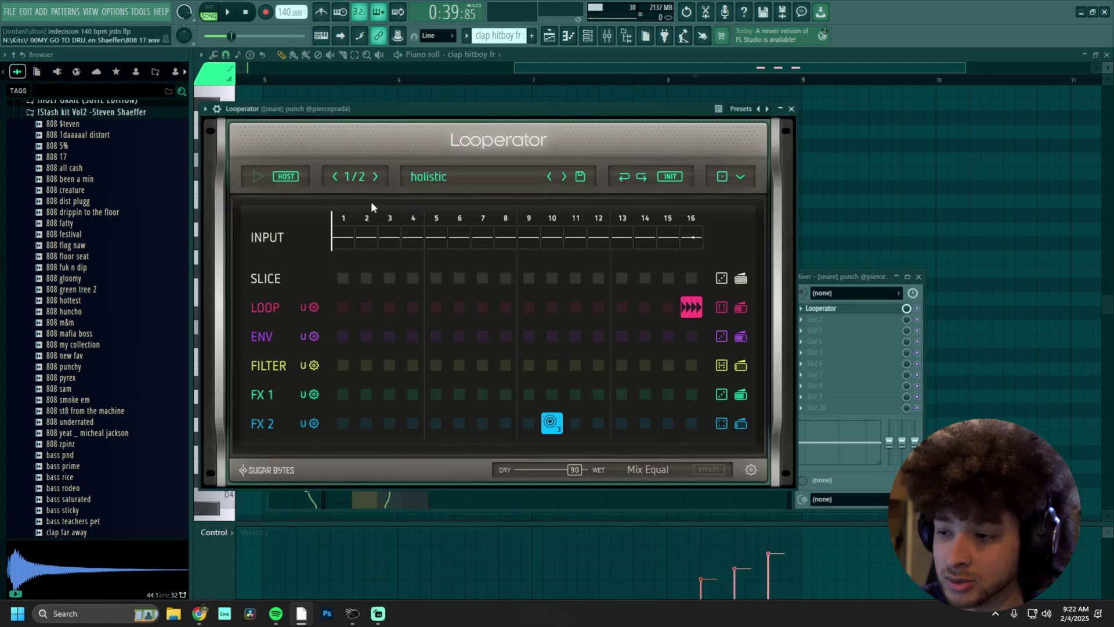
click(897, 199)
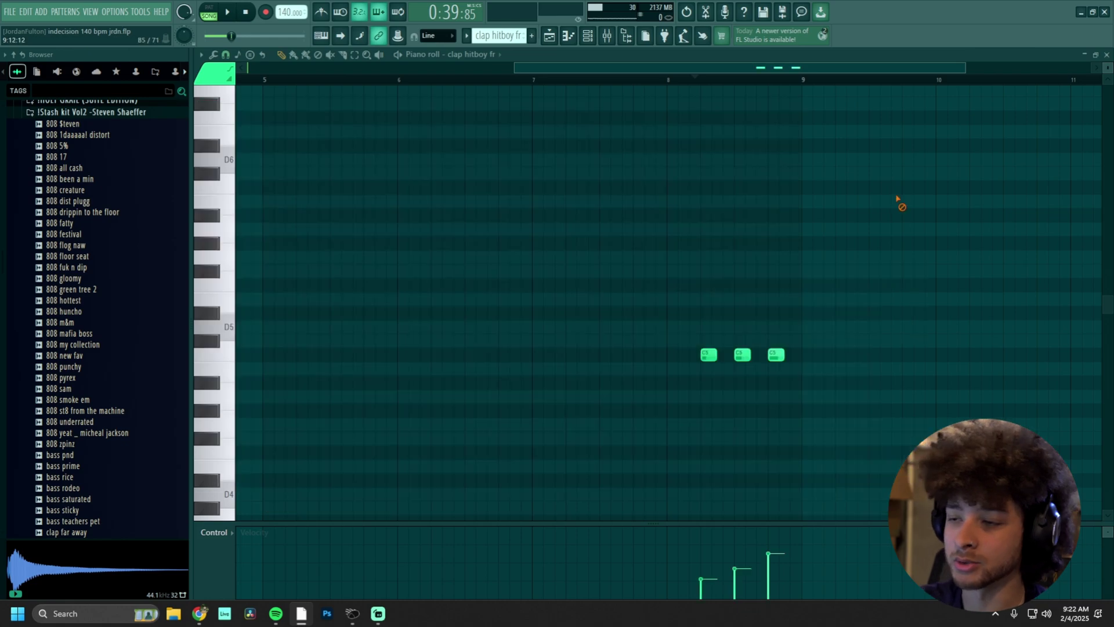
Open the [kick] footstep pattern and its channel settings, and locate its source sample in the browser
click(549, 35)
double_click(656, 307)
key(F6)
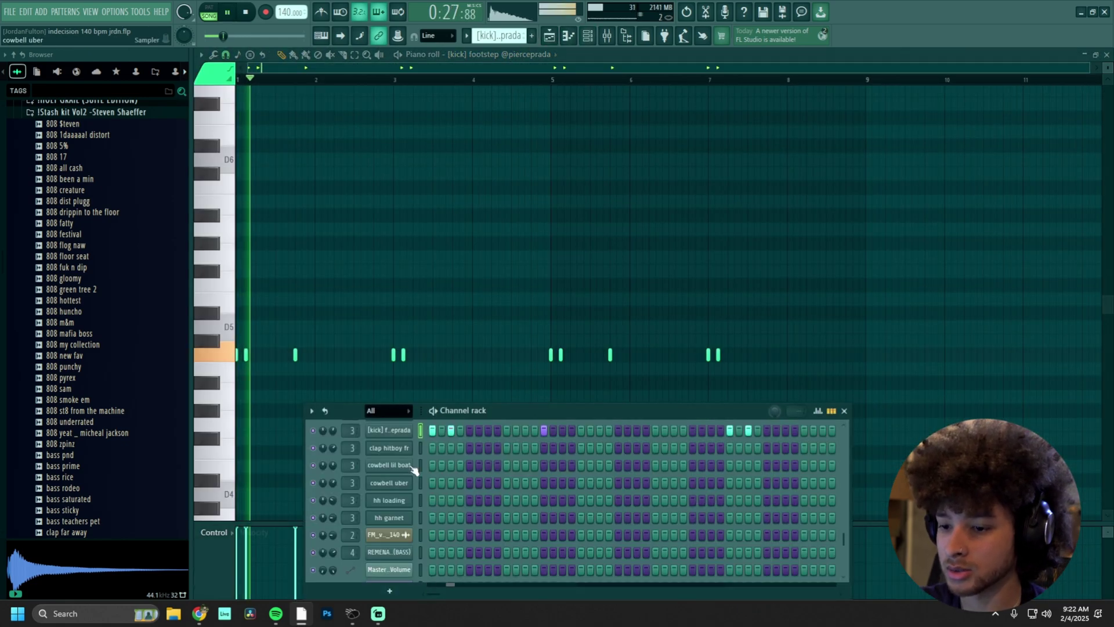
click(396, 430)
key(space)
drag(348, 138, 694, 114)
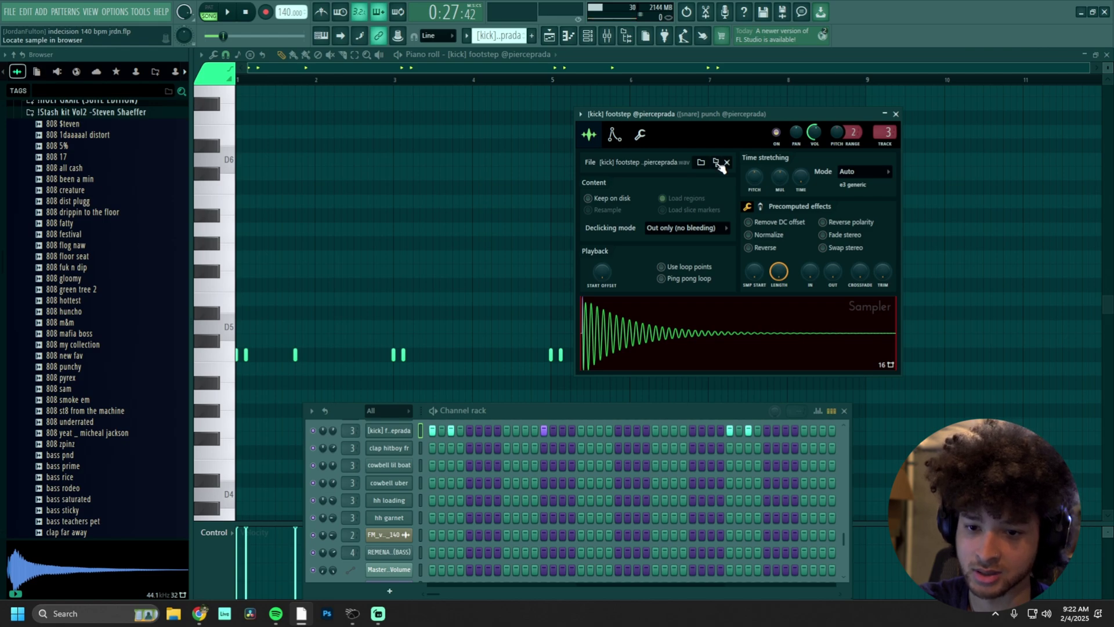
click(716, 163)
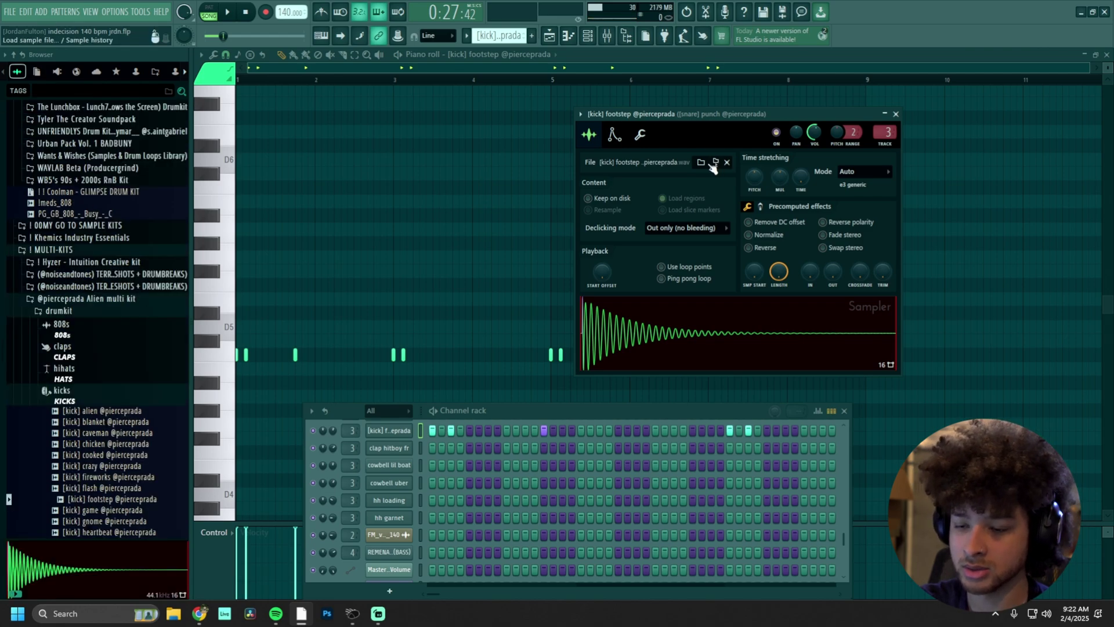
Open the [op] dalongway pattern in the piano roll, check the channel rack and play its notes
key(F5)
double_click(704, 286)
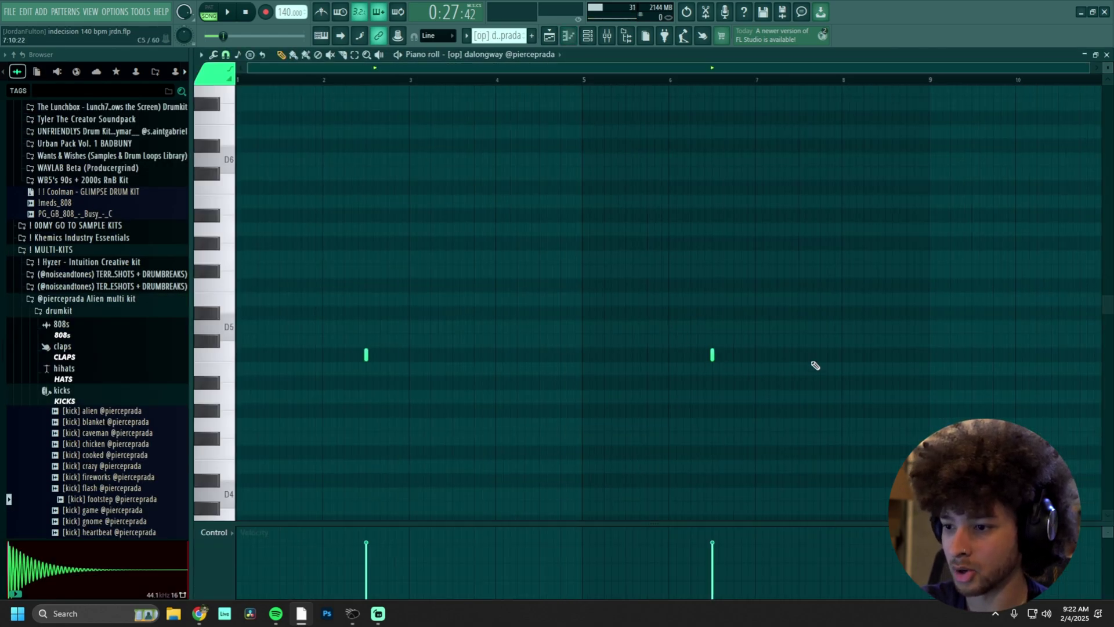
click(626, 36)
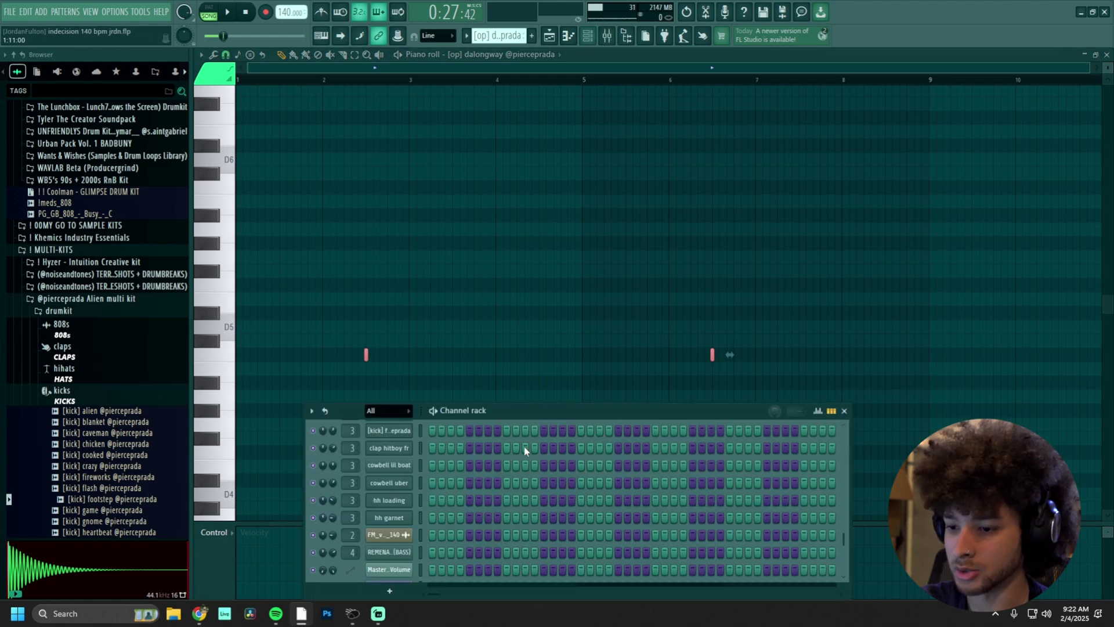
click(367, 86)
key(space)
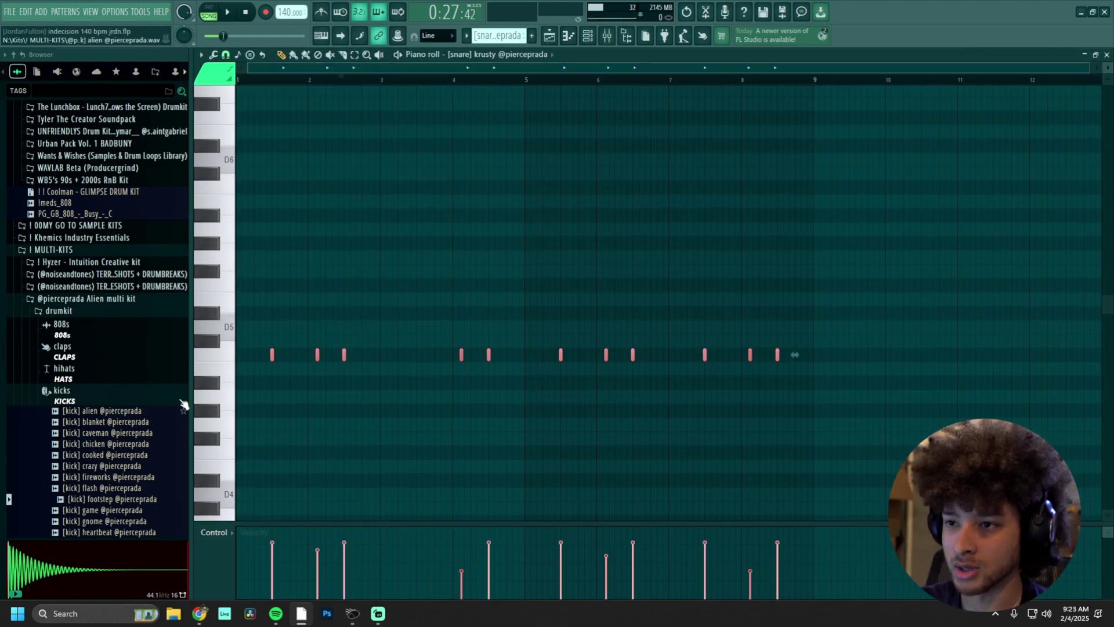
Listen to the [snare] krusty pattern, reopen it from the playlist, highlight all its notes and clear the selection
key(space)
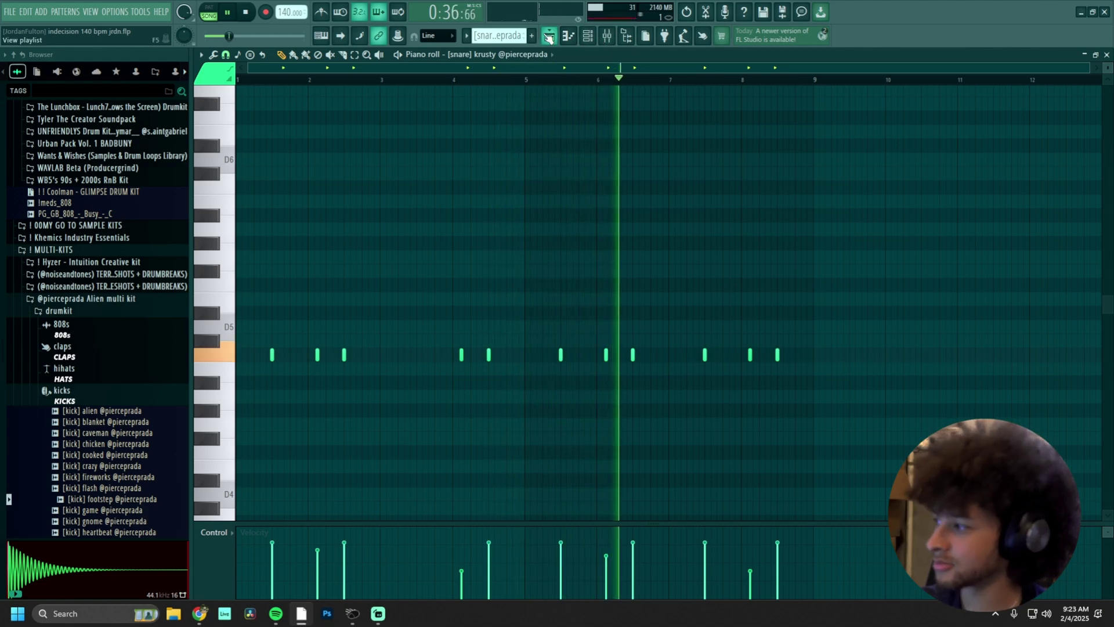
key(space)
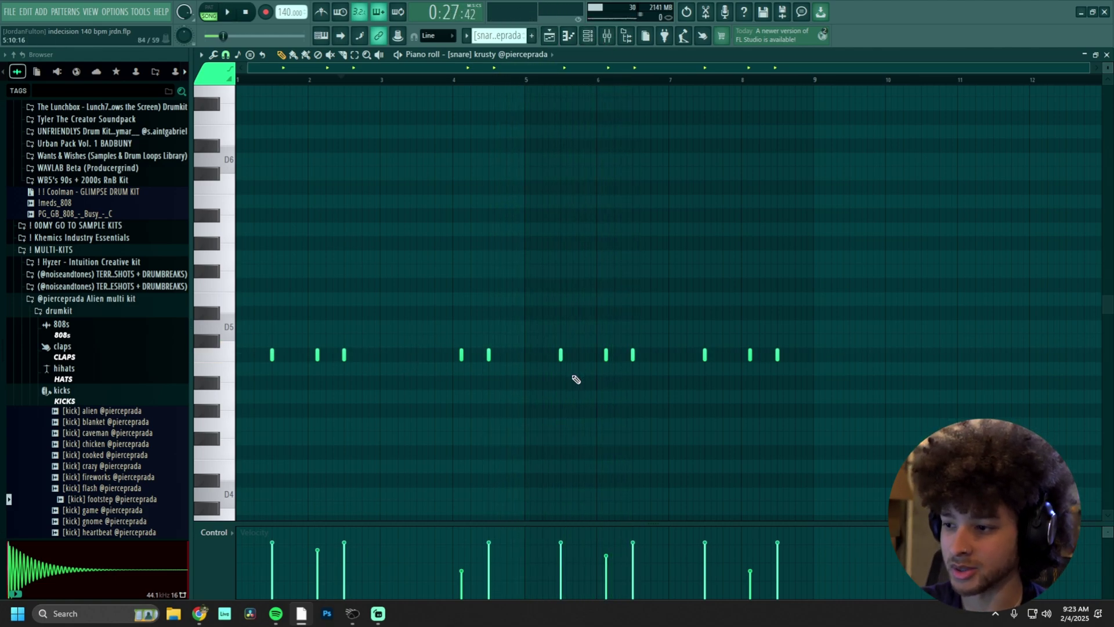
key(F5)
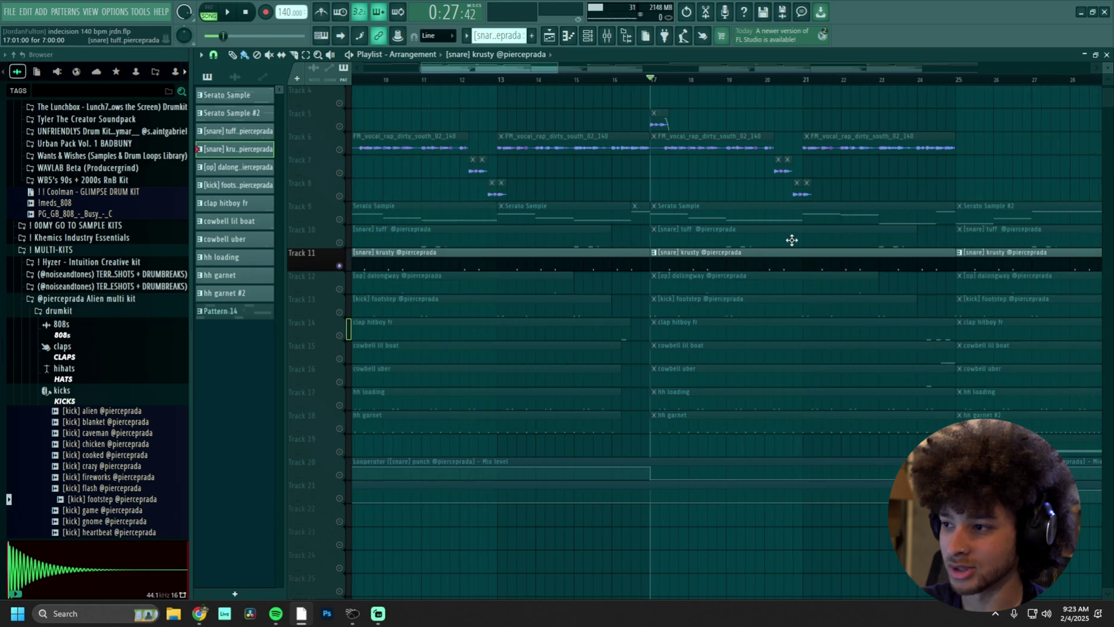
double_click(782, 253)
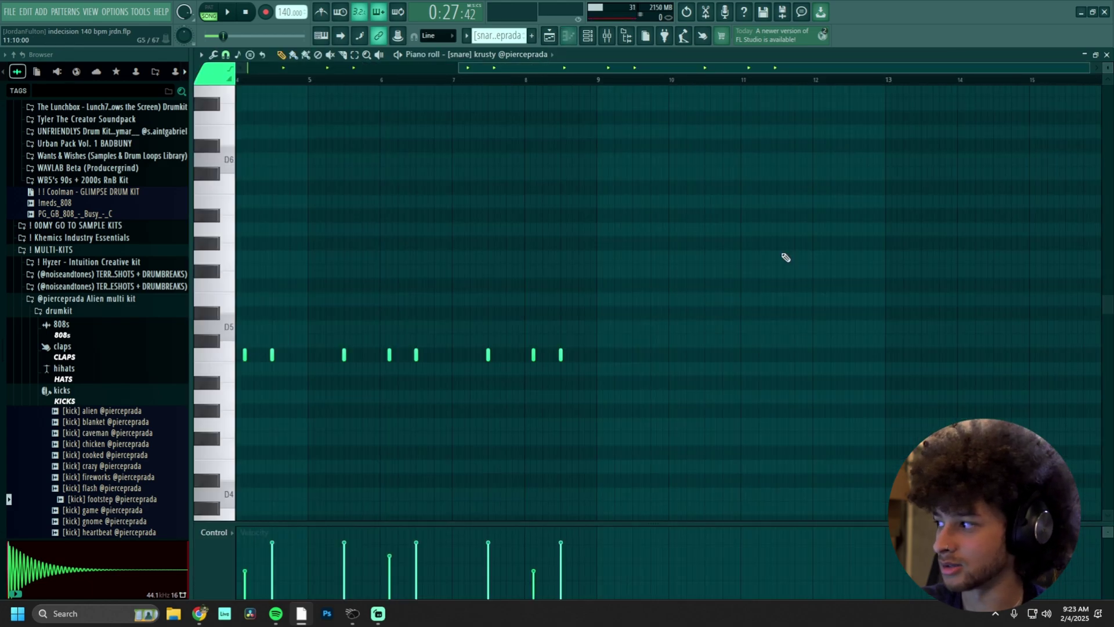
scroll(696, 299, down, 3)
drag(653, 227, 231, 281)
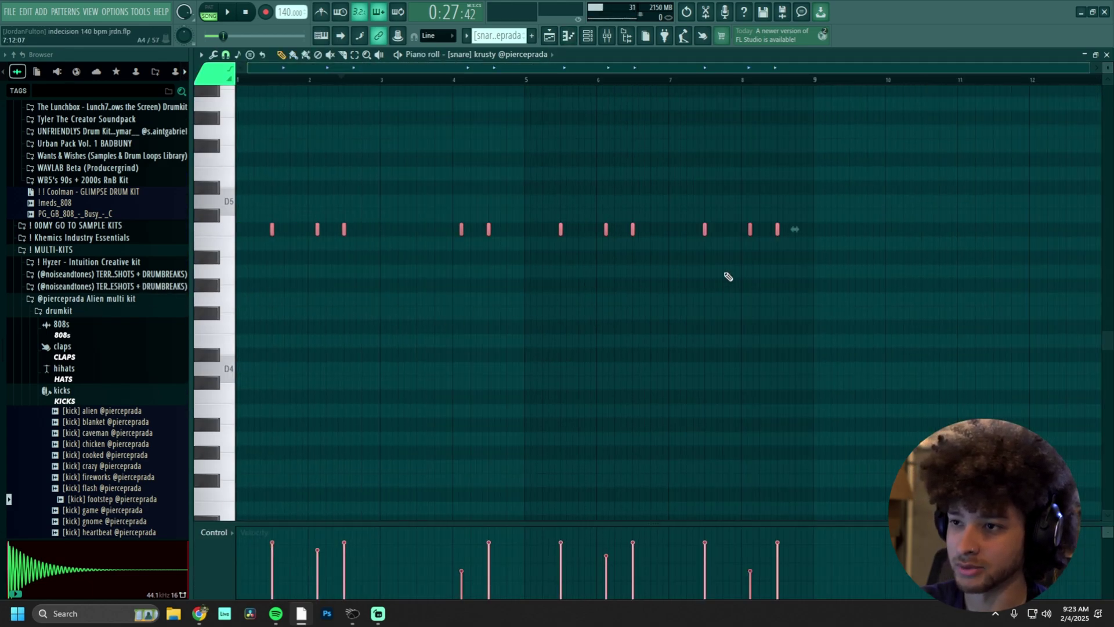
ctrl+click(704, 277)
Check the snare channels in the channel rack, and highlight the [snare] tuff notes in the piano roll before clearing the selection
click(596, 45)
scroll(450, 492, down, 2)
click(389, 518)
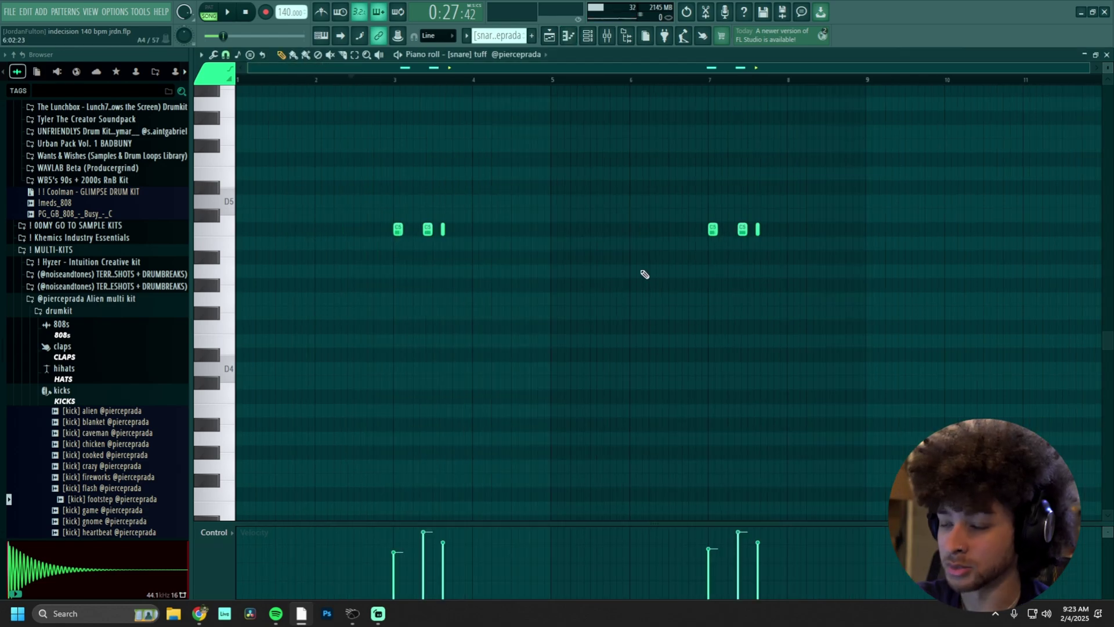
drag(795, 196, 160, 291)
right_click(720, 176)
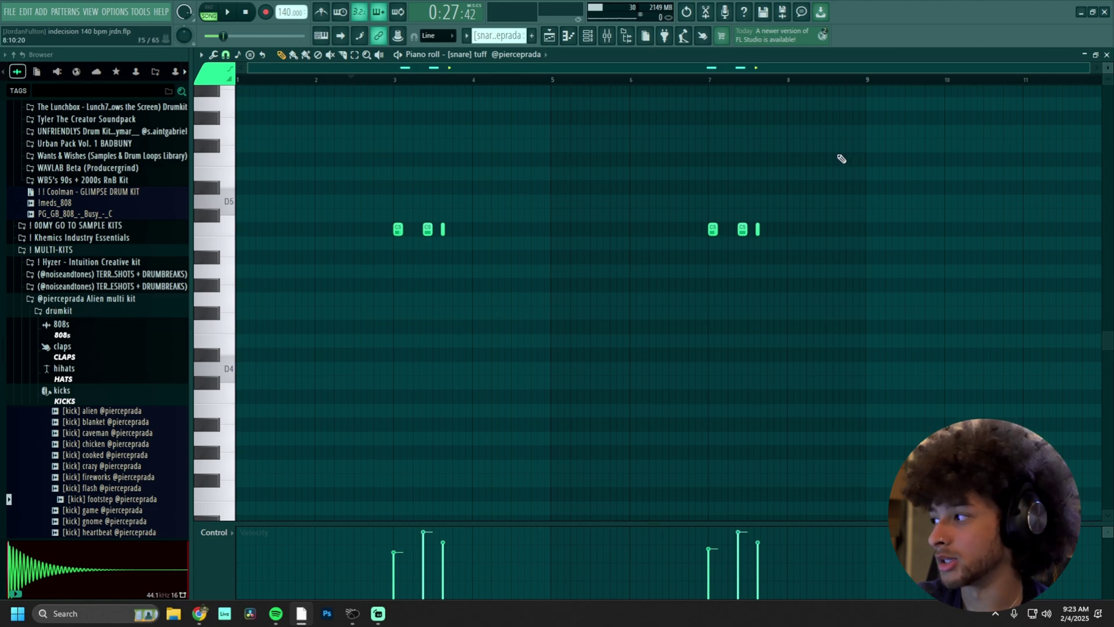
Play the [snare] tuff pattern, skip to its hits at bar 7, and return to the playlist with playback stopped
key(space)
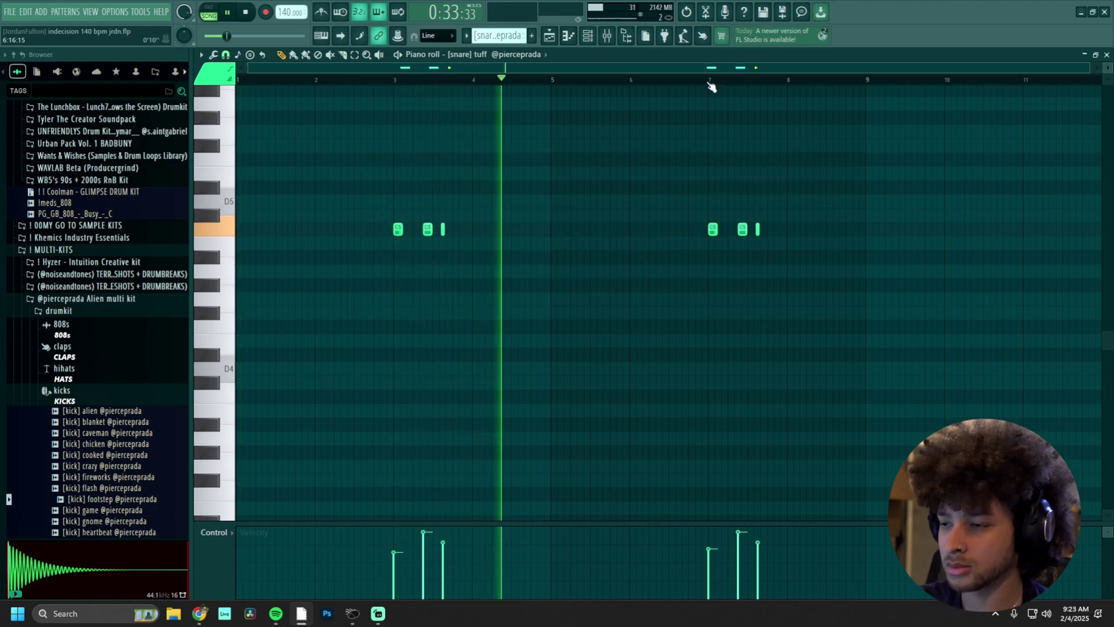
click(716, 80)
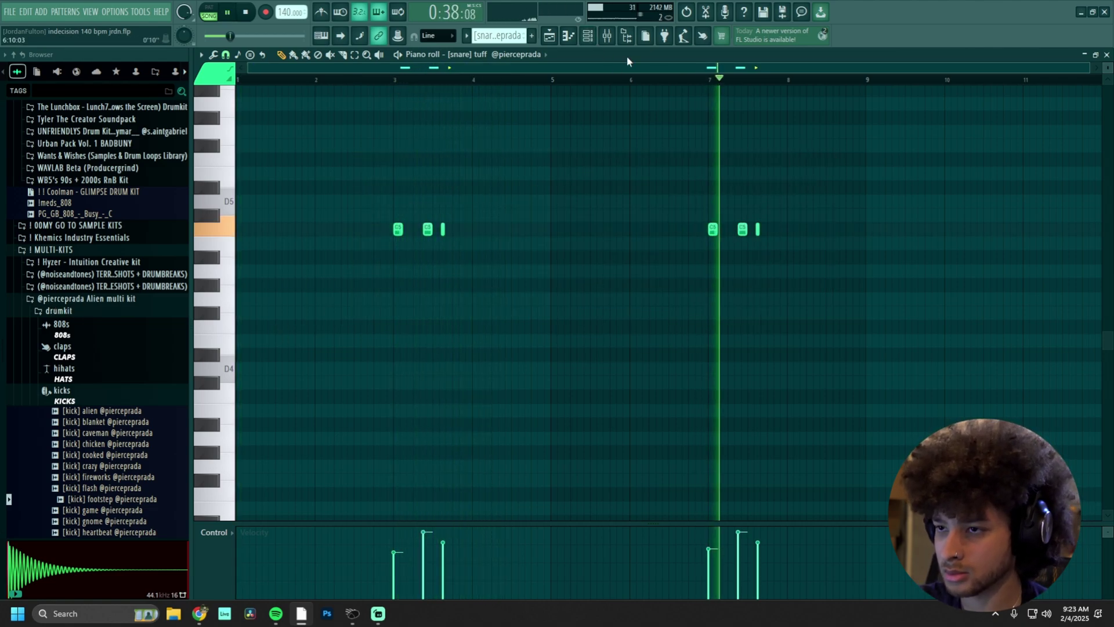
key(F5)
key(space)
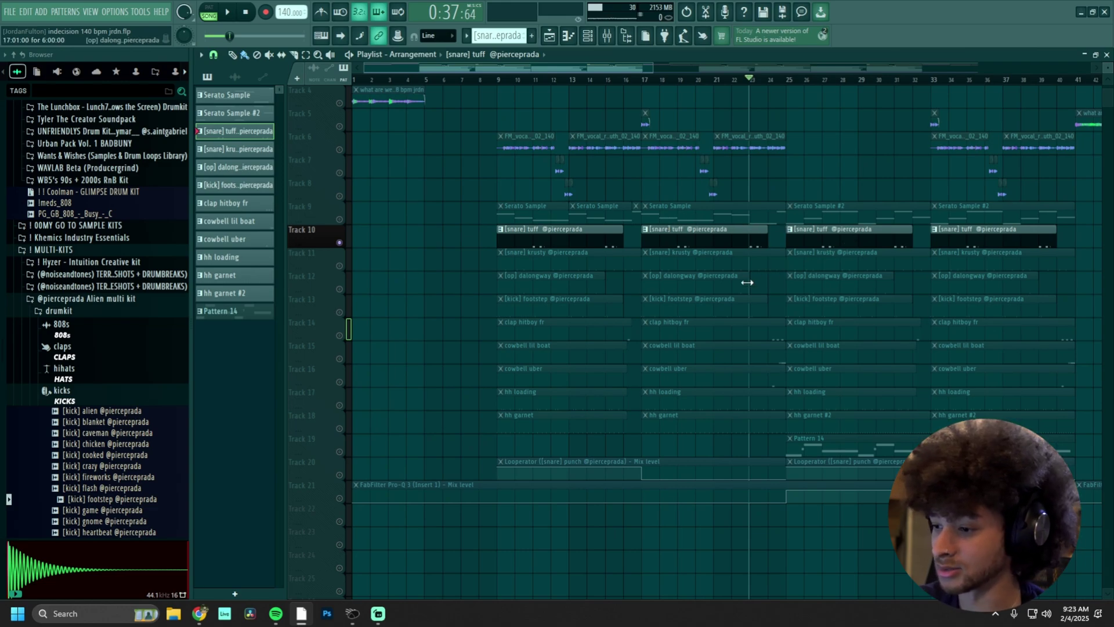
Solo Track 19, open Pattern 14 with the REMENA - SOIL (BASS) notes in the piano roll and show the channel rack
scroll(679, 461, up, 2)
click(340, 466)
double_click(641, 444)
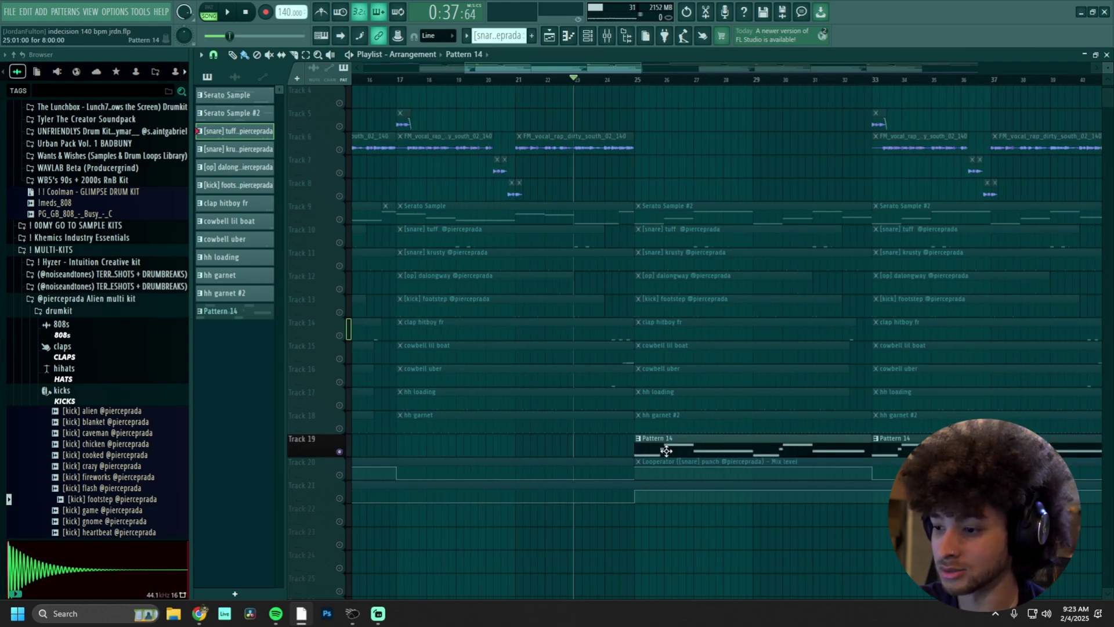
key(F6)
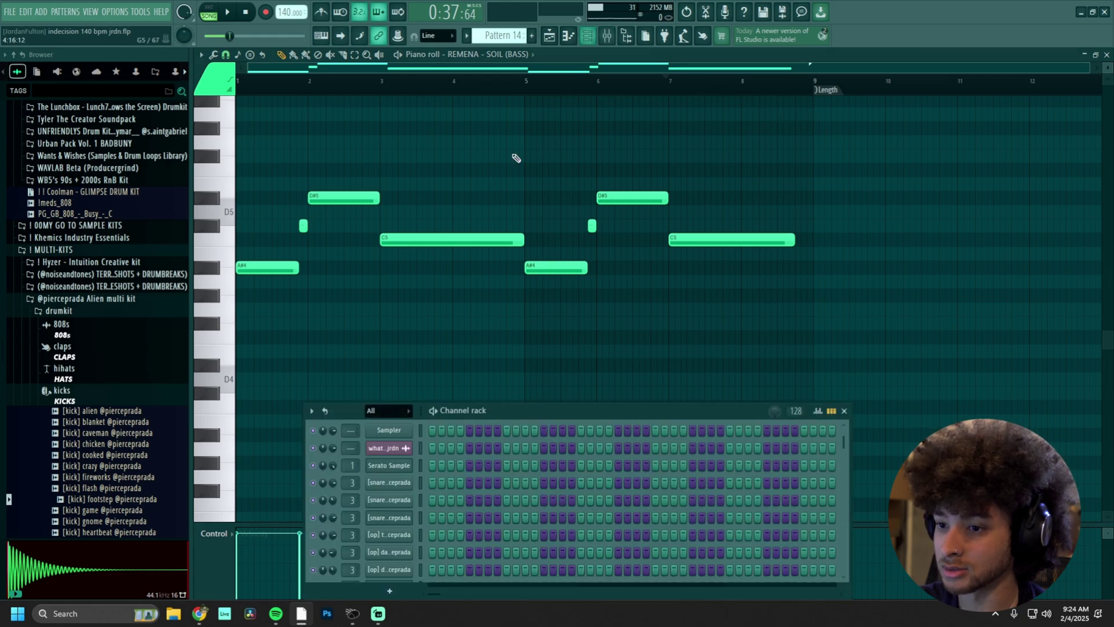
Locate the REMENA - SOIL (BASS) sample from its channel and listen to Pattern 14 in pattern mode, stopping playback at the end
drag(444, 413, 444, 263)
click(381, 361)
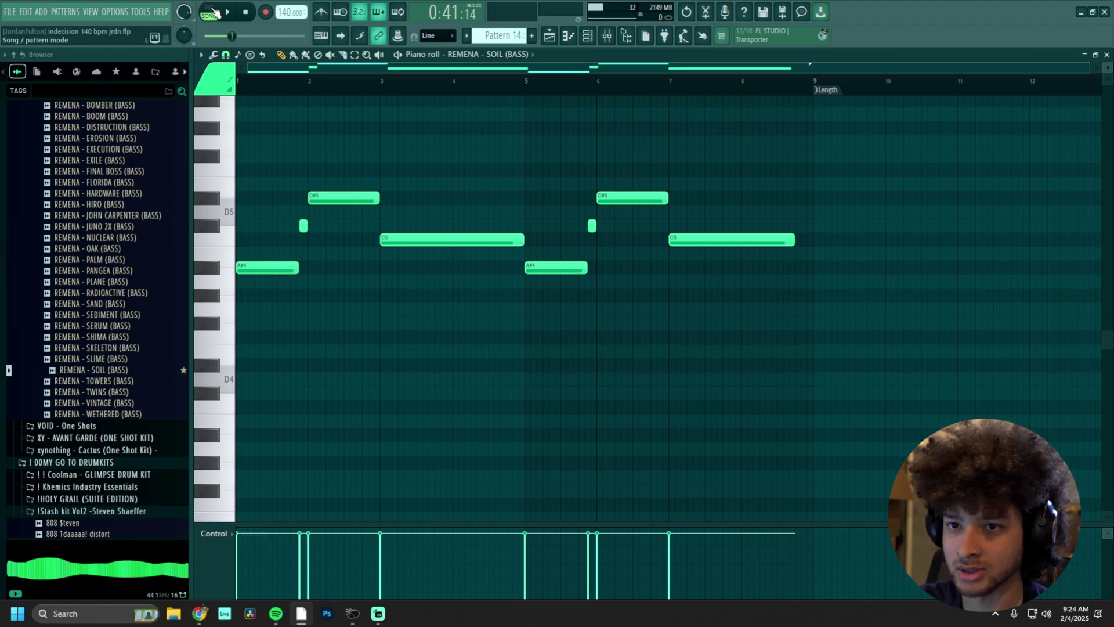
click(210, 12)
key(space)
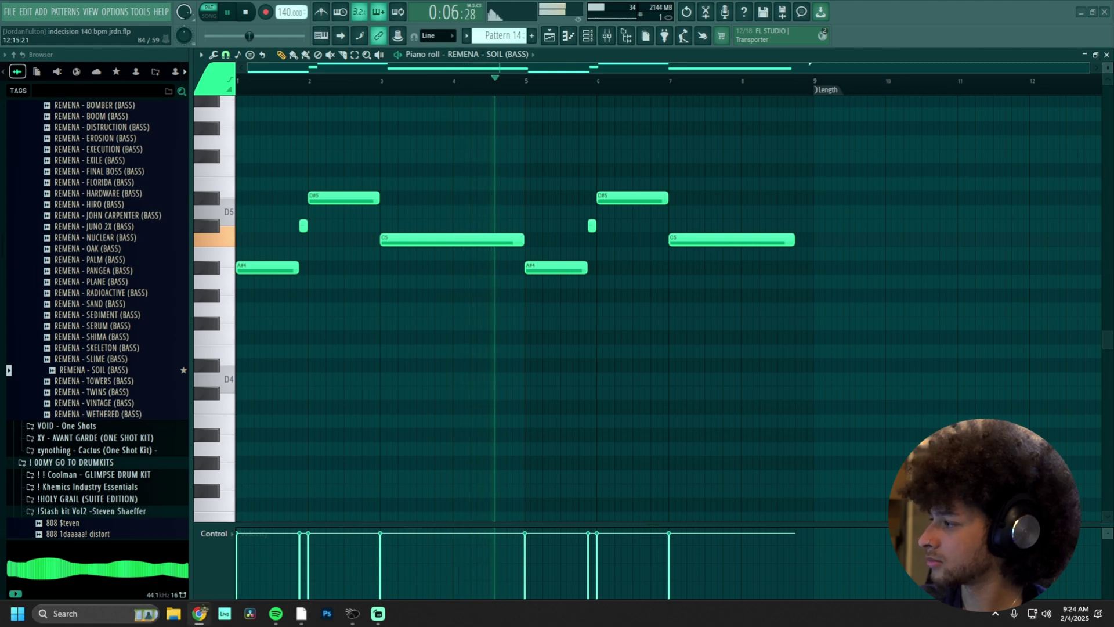
key(space)
Return to the playlist in song mode, highlight the Serato Sample clips on Track 9 and play them from bar 9, stopping after a short listen
key(F5)
key(l)
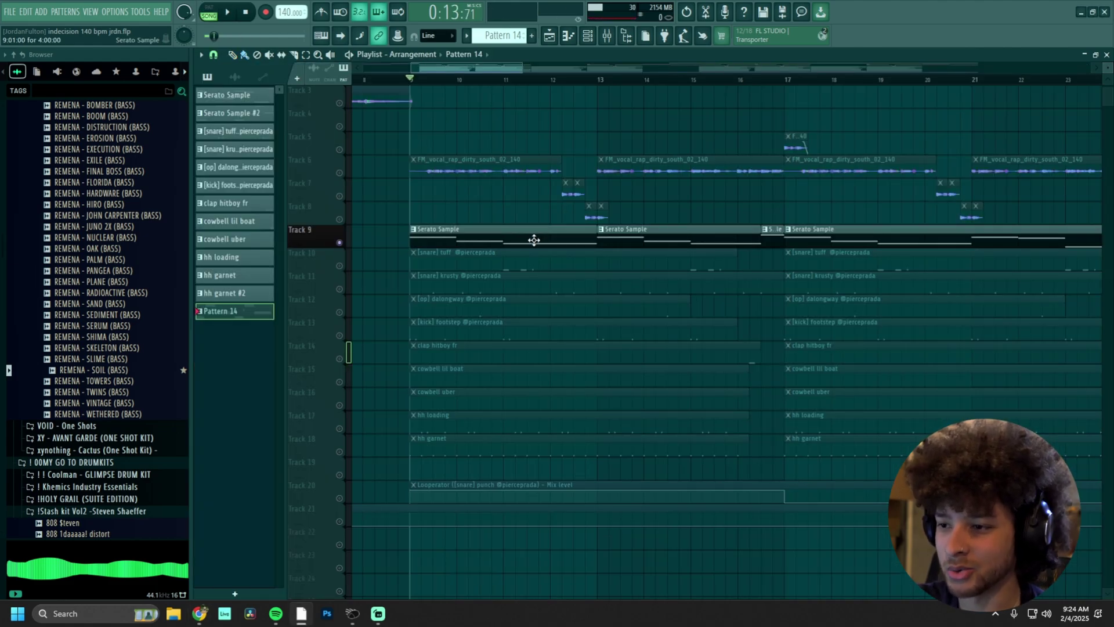
scroll(638, 262, down, 2)
scroll(813, 238, down, 3)
drag(724, 226, 509, 248)
scroll(535, 264, up, 1)
key(space)
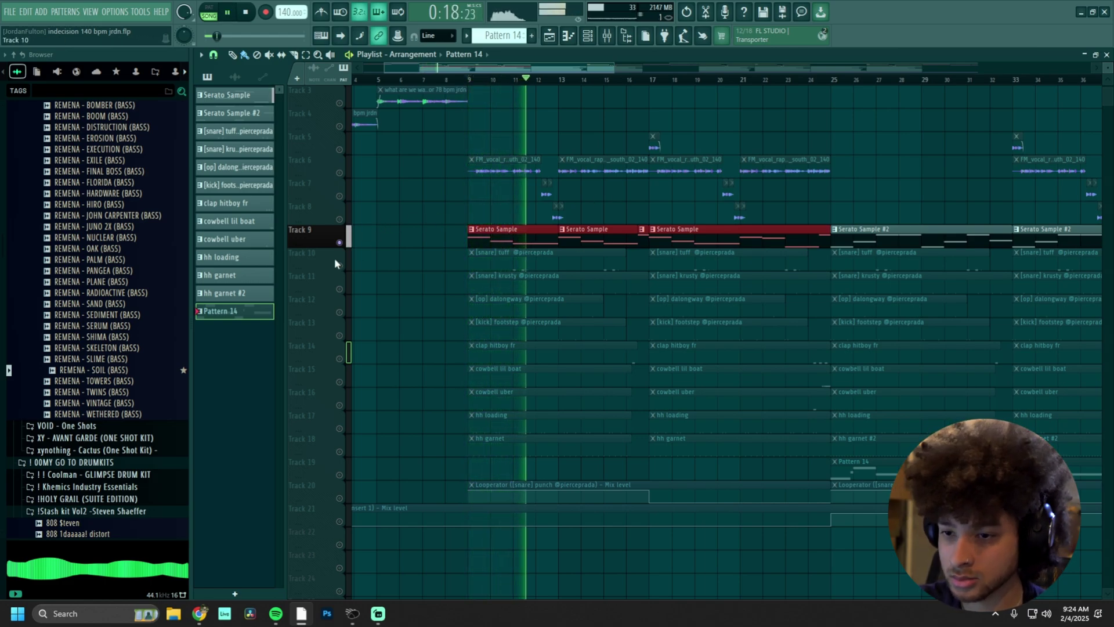
key(space)
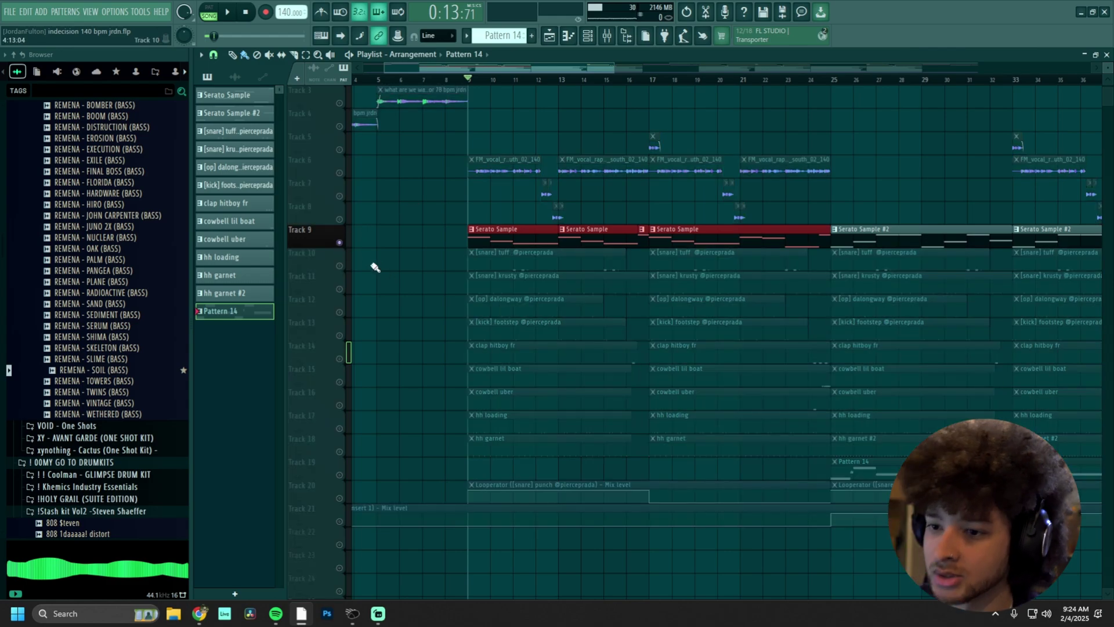
Unsolo Track 9, highlight the first two Pattern 14 clips on Track 19 and clear the selection
right_click(340, 243)
drag(786, 237, 533, 240)
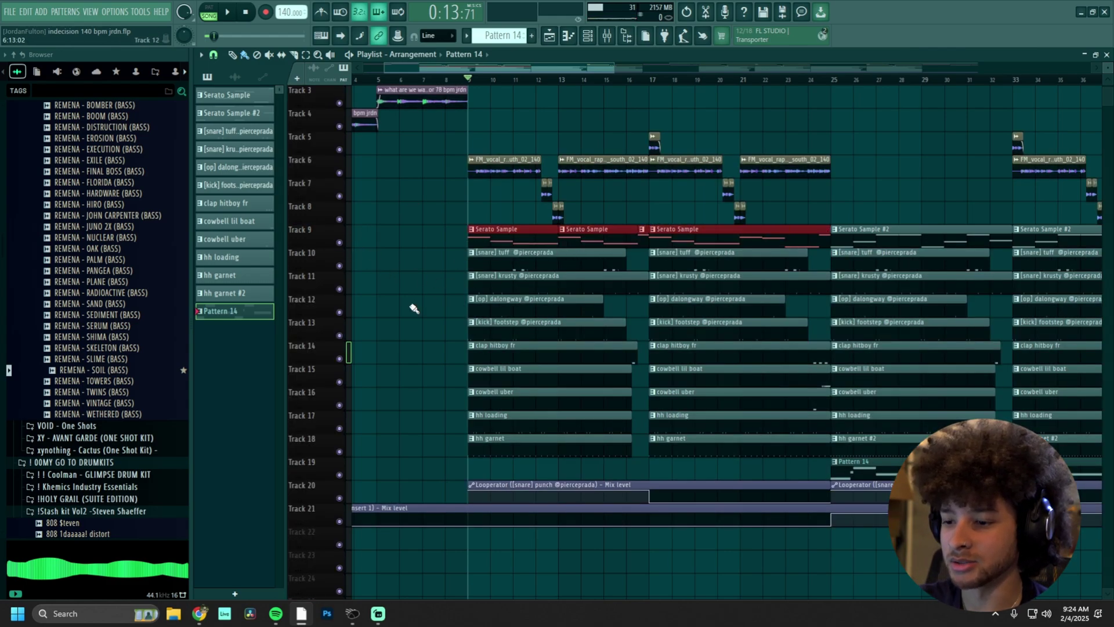
scroll(433, 291, down, 3)
drag(589, 468, 719, 469)
scroll(414, 468, down, 2)
drag(411, 468, 581, 468)
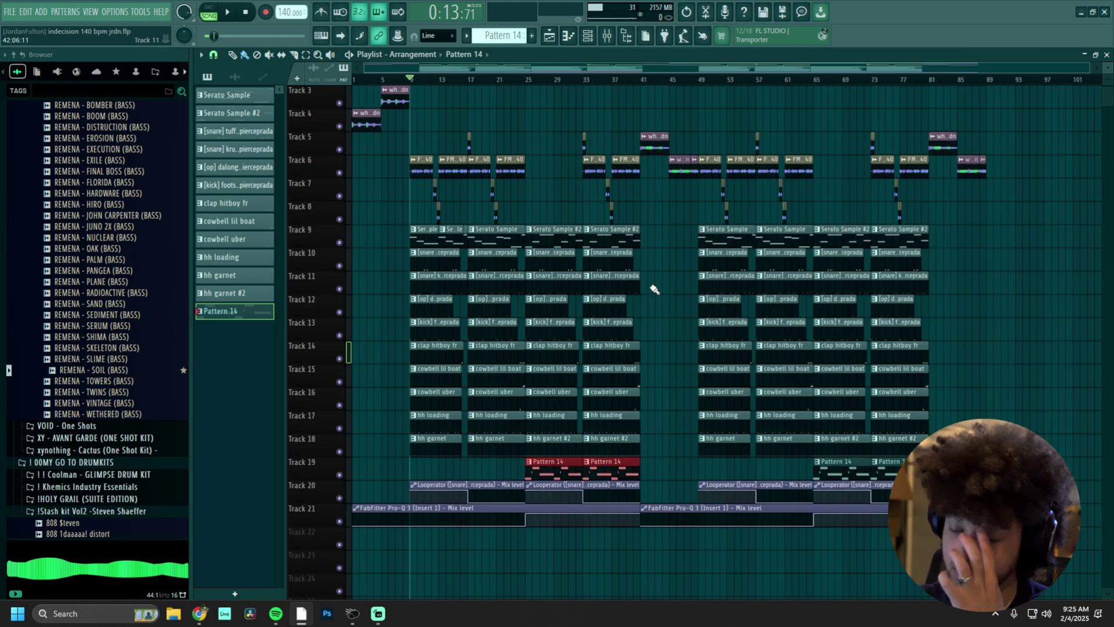
drag(530, 137, 400, 218)
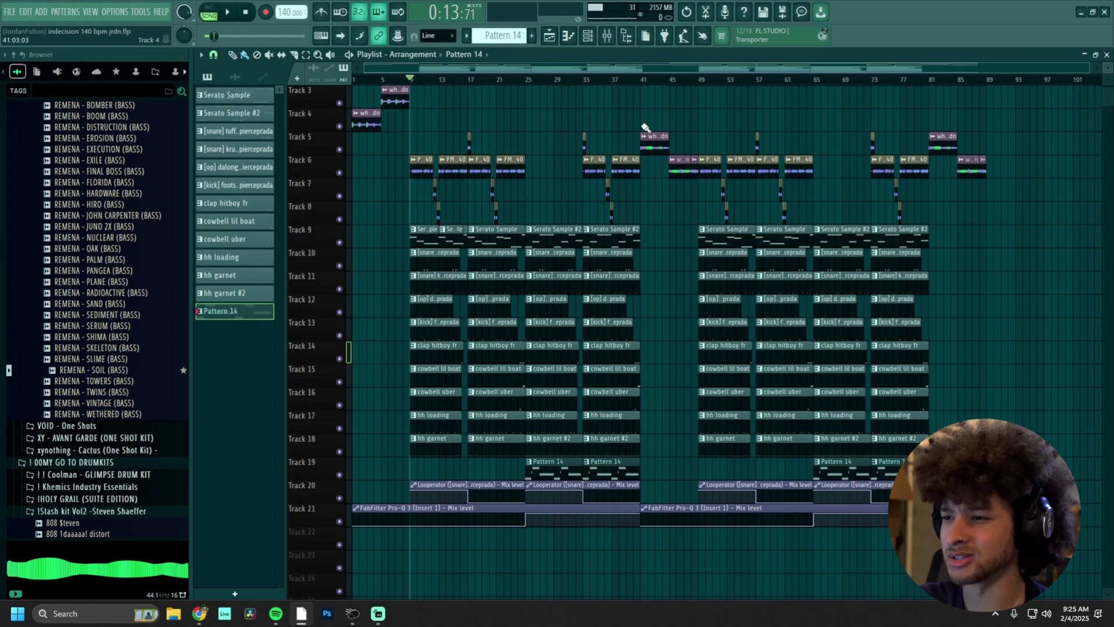
Examine the arrangement from the sample-only break after bar 41 through the second beat section to the ending
scroll(870, 286, up, 1)
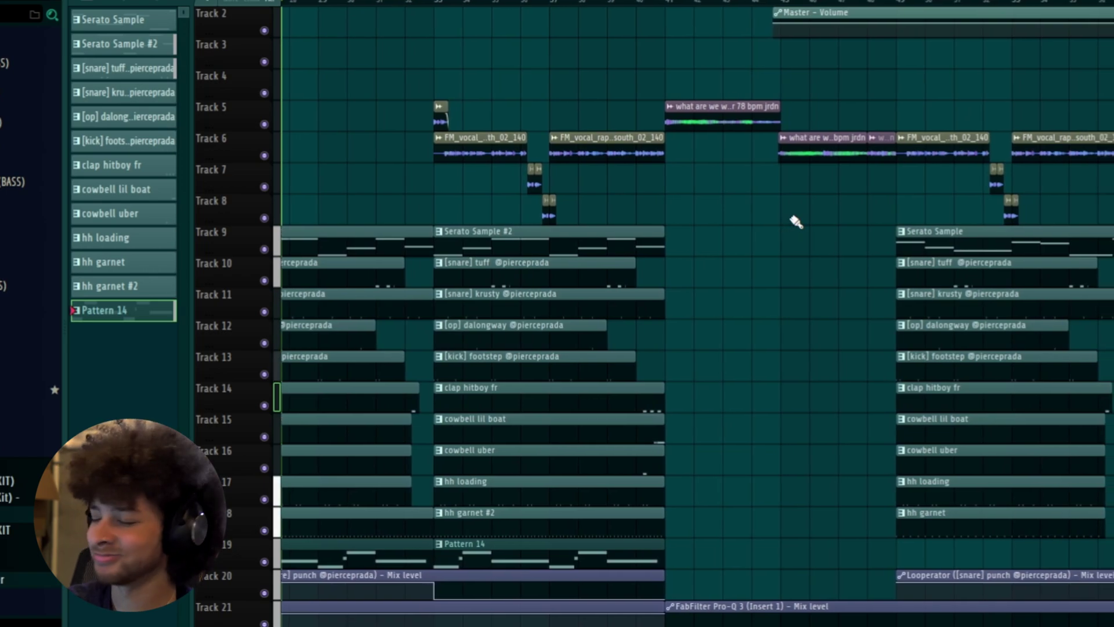
scroll(775, 256, down, 2)
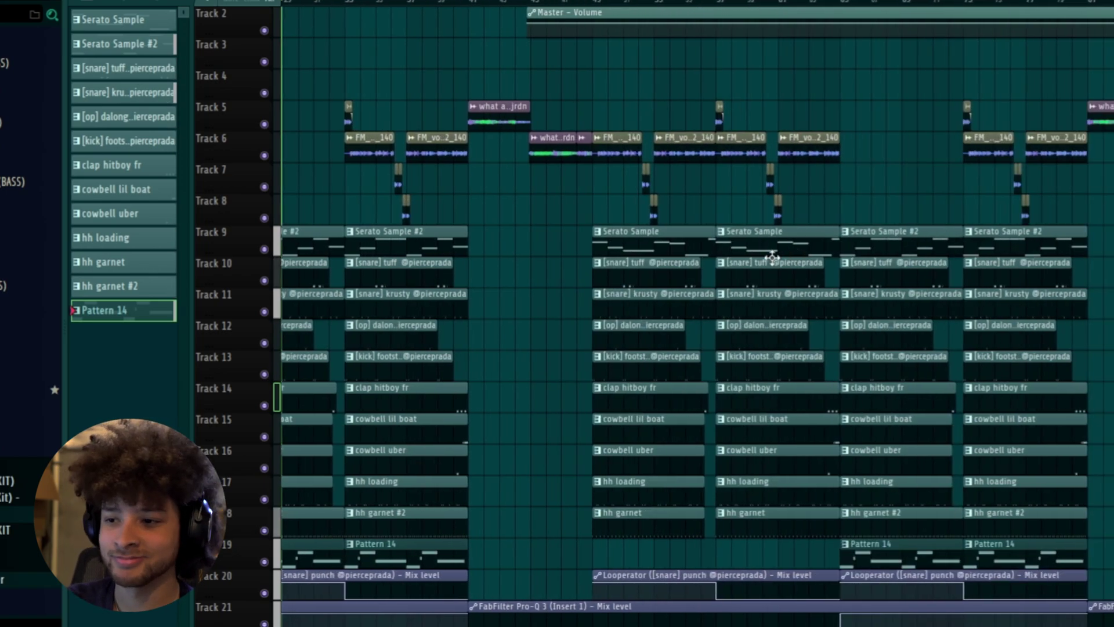
scroll(504, 319, down, 2)
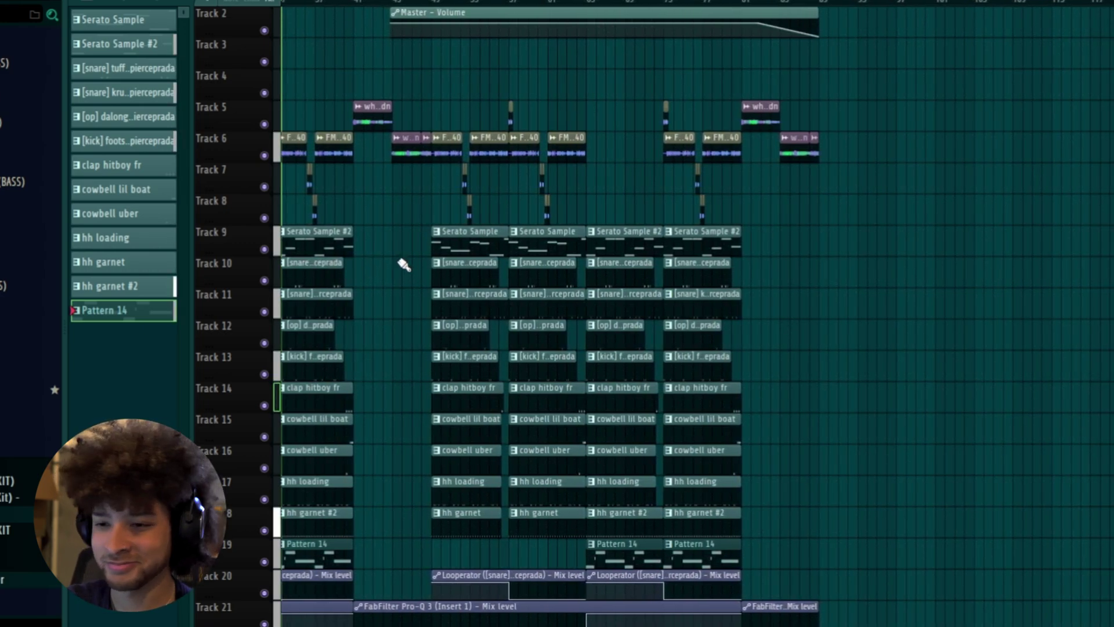
scroll(323, 303, up, 2)
scroll(382, 304, up, 3)
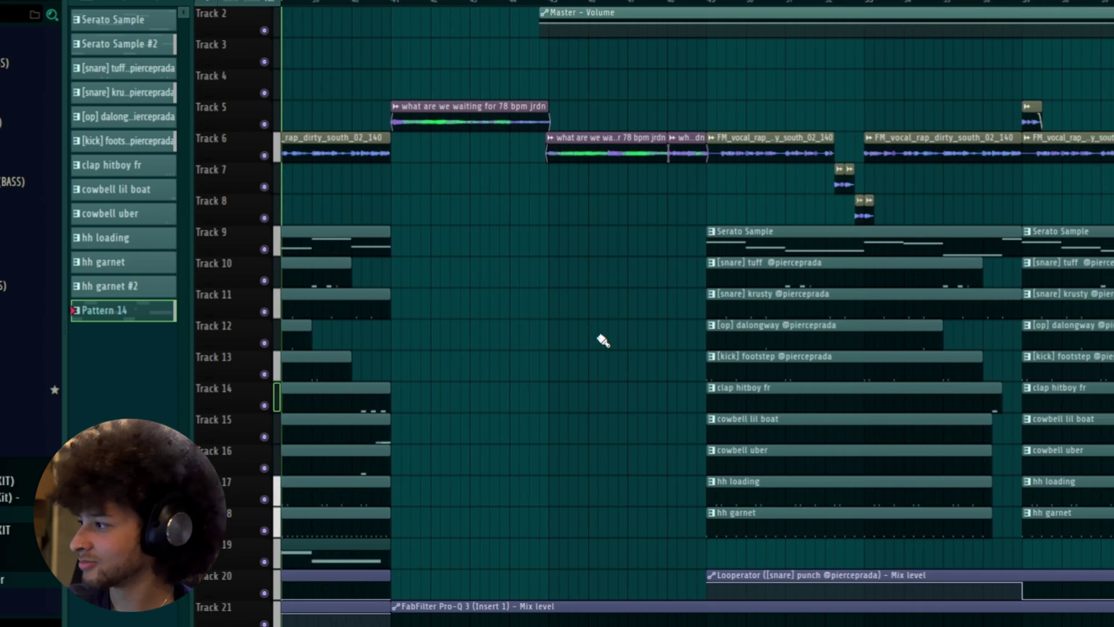
scroll(595, 361, right, 1)
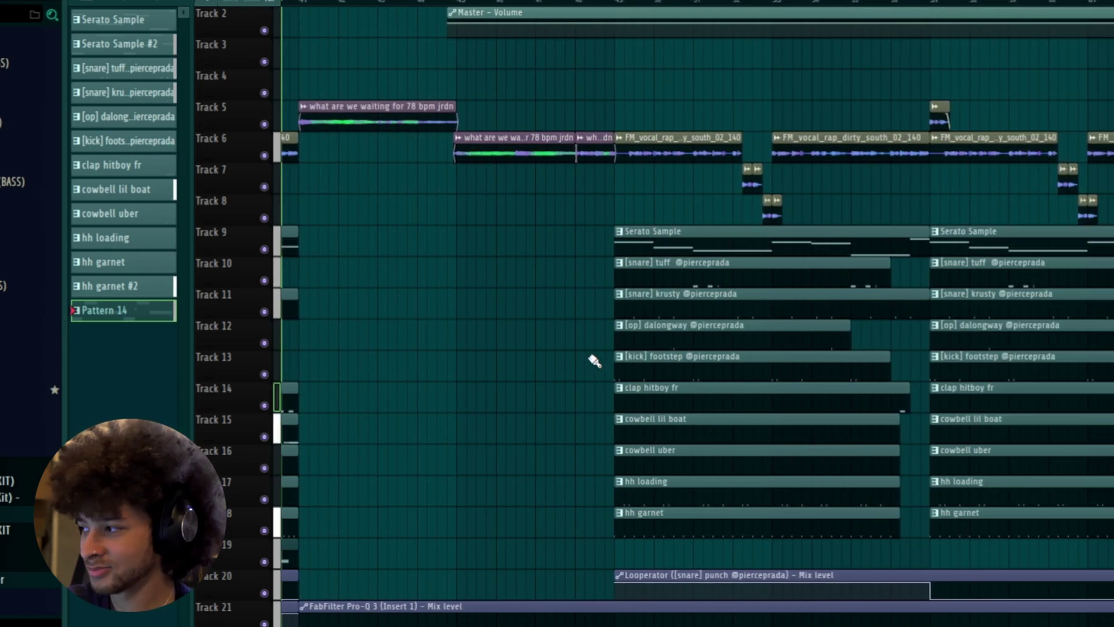
scroll(595, 361, right, 2)
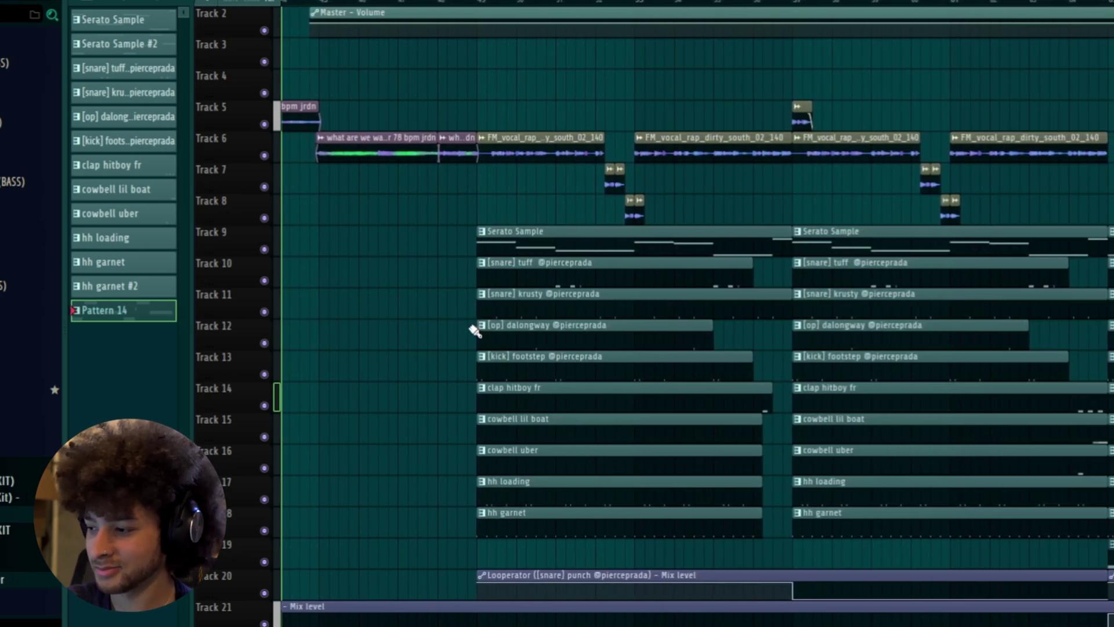
scroll(477, 333, down, 2)
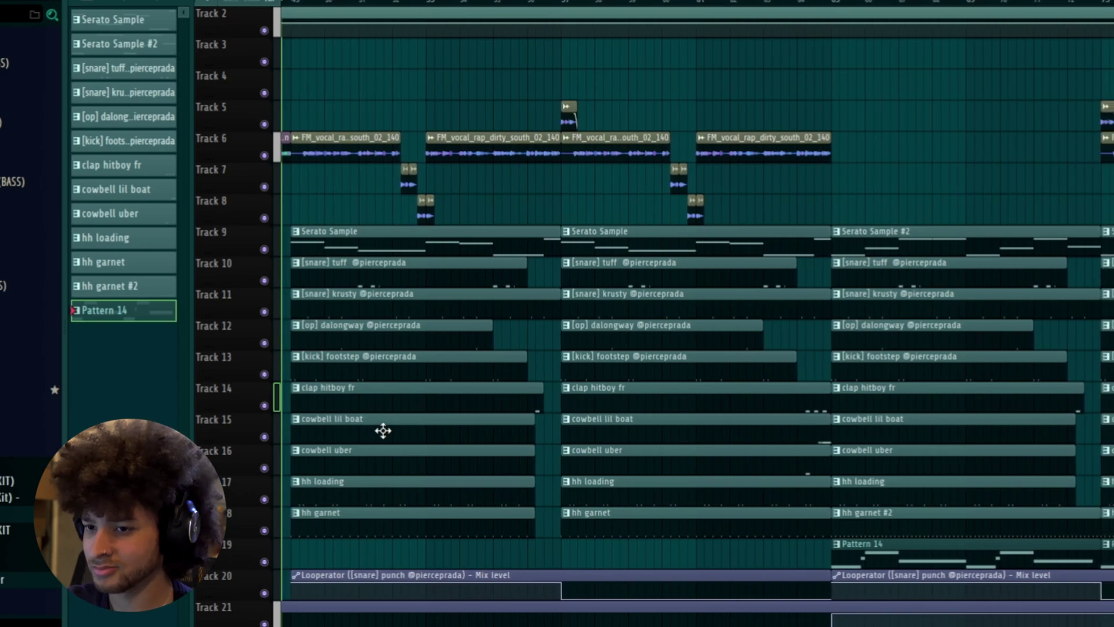
scroll(383, 430, right, 1)
scroll(405, 428, down, 3)
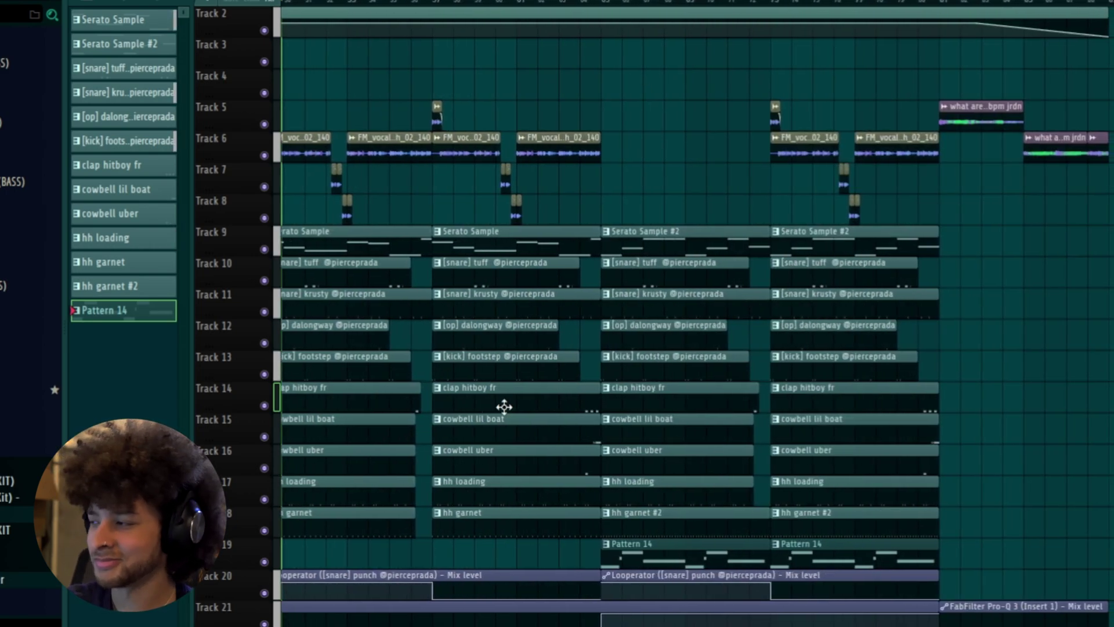
scroll(589, 326, down, 4)
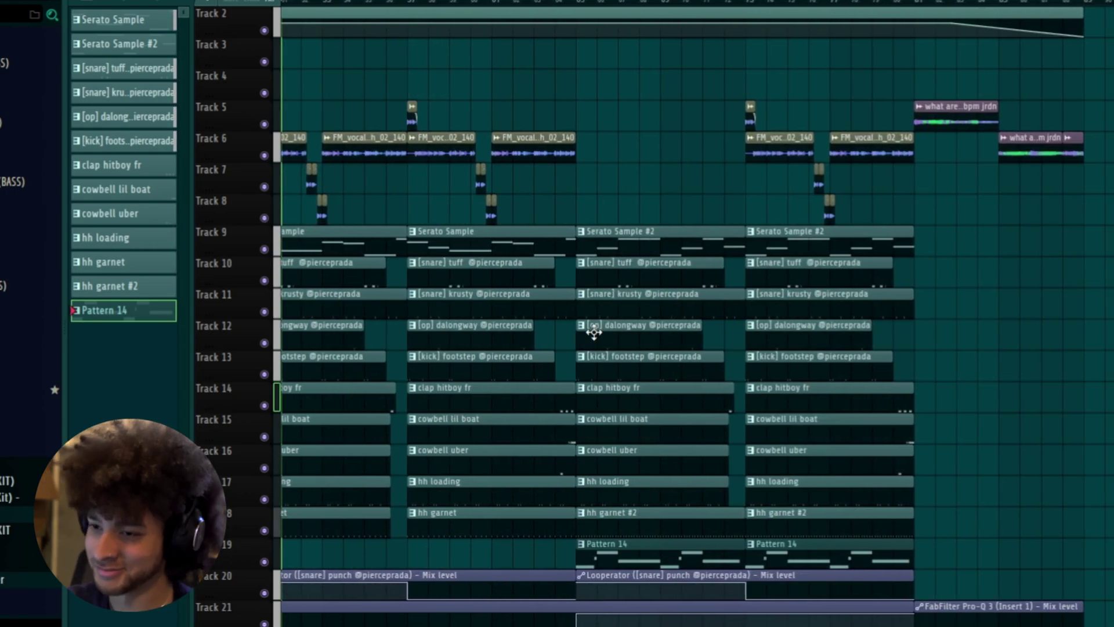
scroll(495, 207, up, 4)
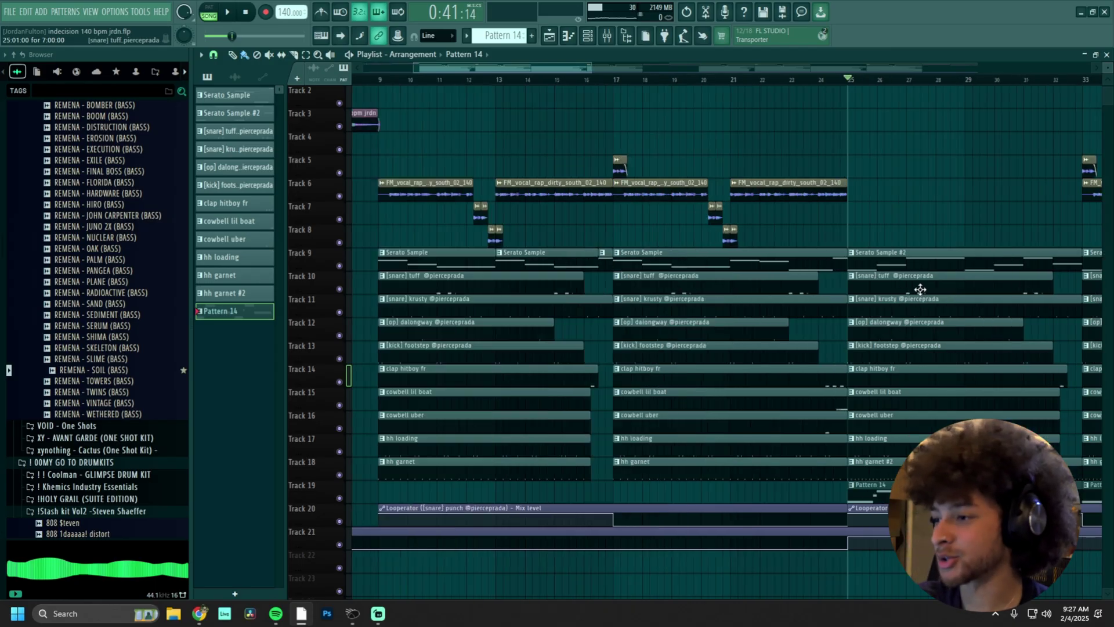
Open the Serato Sample #2 pattern in the piano roll and bring up its Serato Sample plugin window beside the notes
double_click(905, 254)
scroll(524, 232, down, 4)
scroll(543, 217, up, 3)
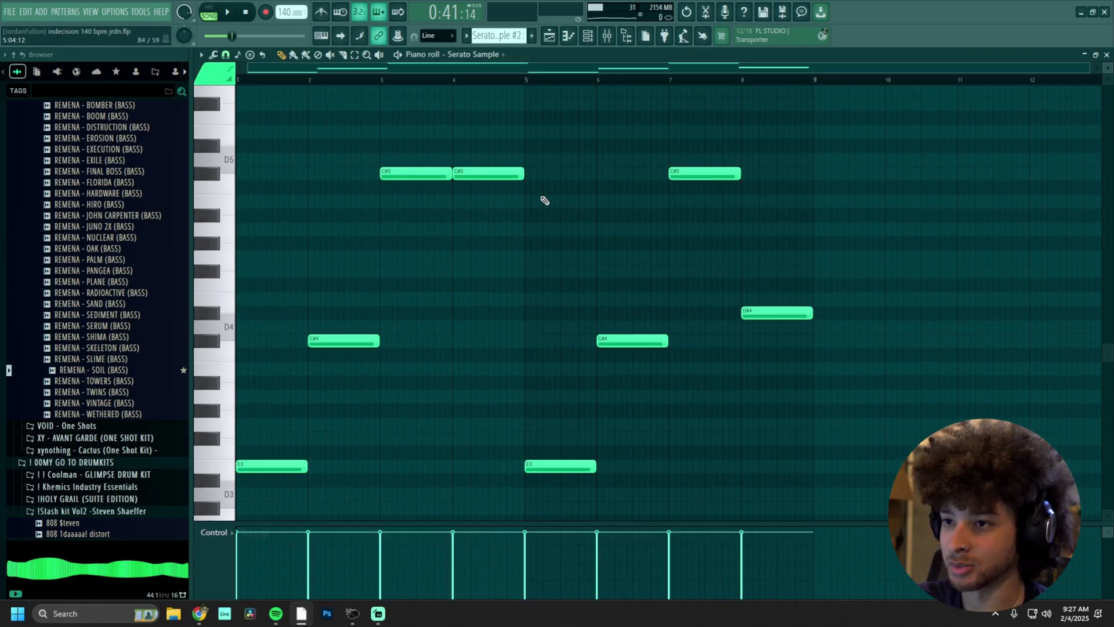
key(F6)
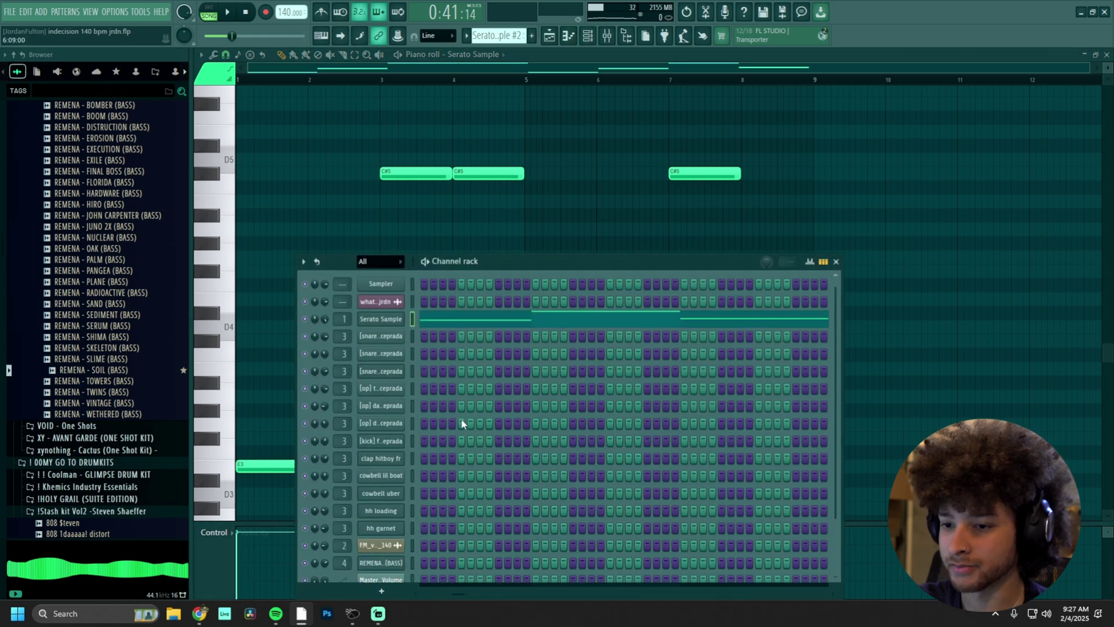
click(381, 318)
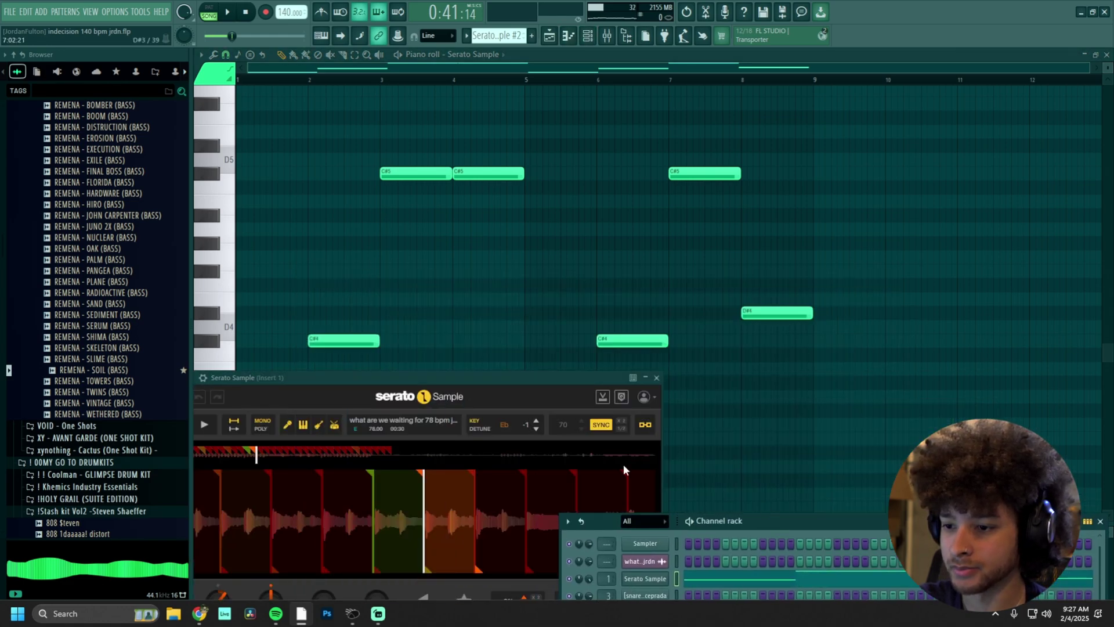
drag(516, 292, 890, 103)
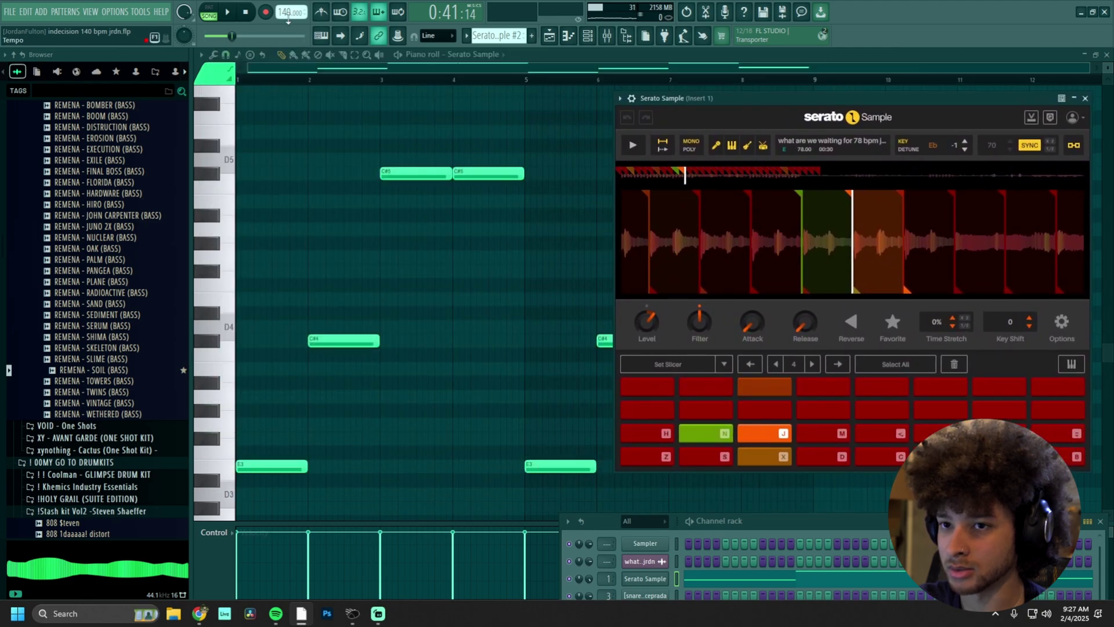
Play the Serato Sample #2 pattern in pattern mode, uncover its later notes, and return to the playlist with playback stopped
click(209, 11)
click(227, 11)
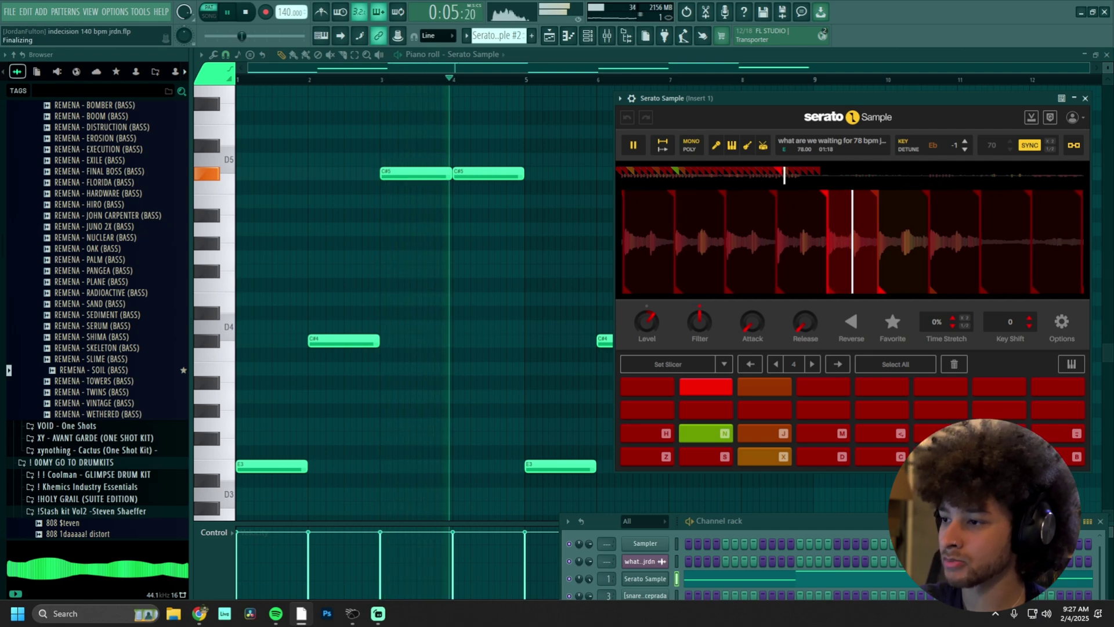
drag(724, 101, 149, 126)
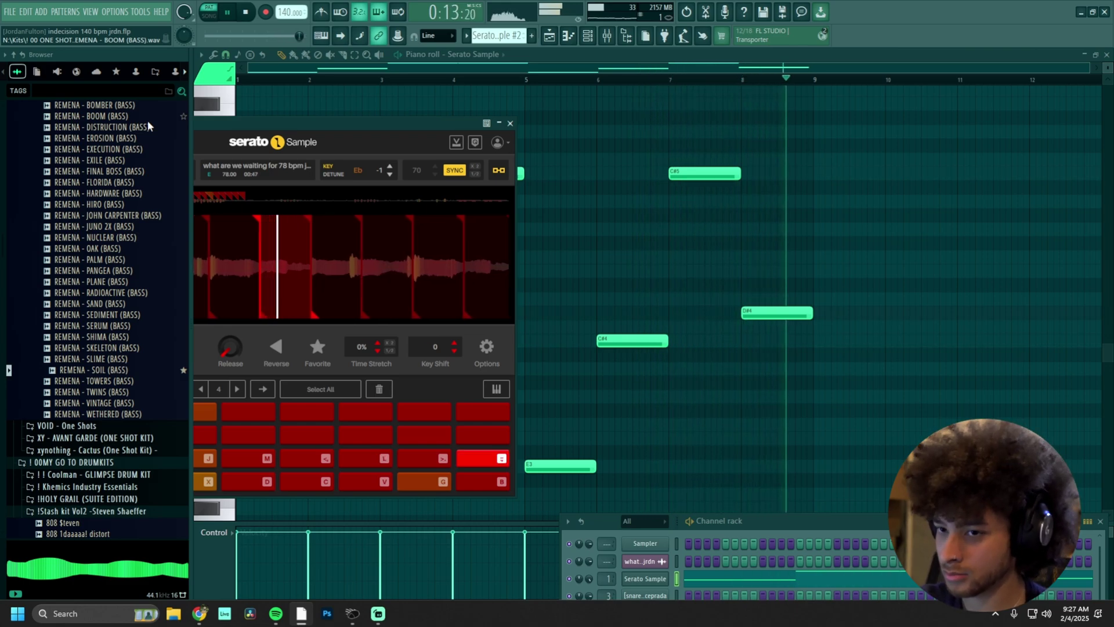
key(space)
click(549, 39)
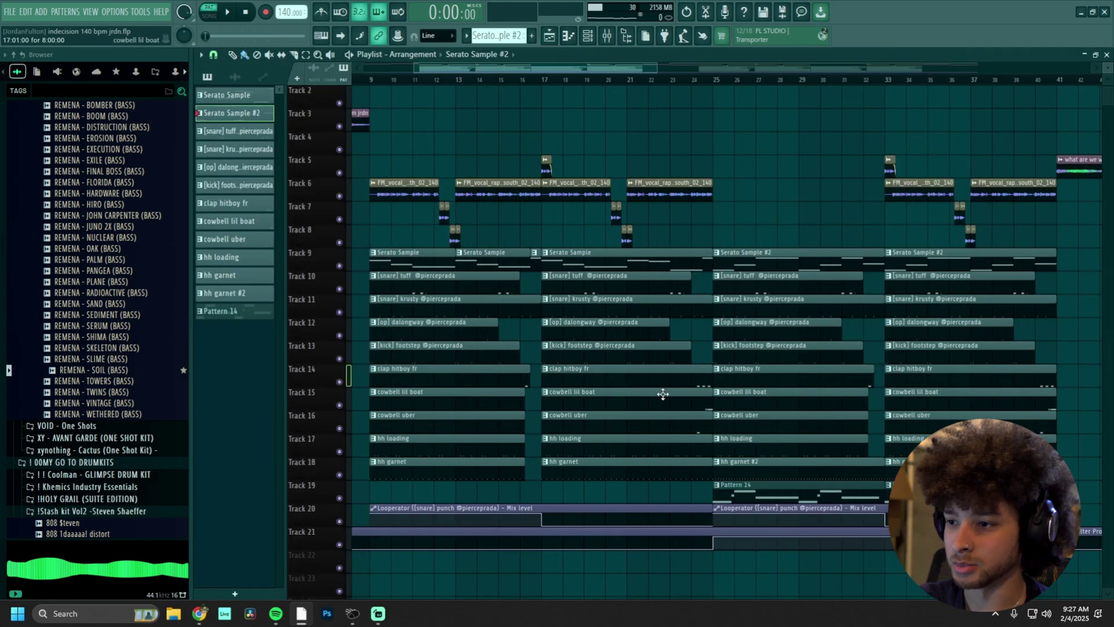
Review the whole arrangement, highlighting the repeated beat sections across Tracks 9 to 19 and the Pattern 14 clips on Track 19
scroll(788, 301, down, 2)
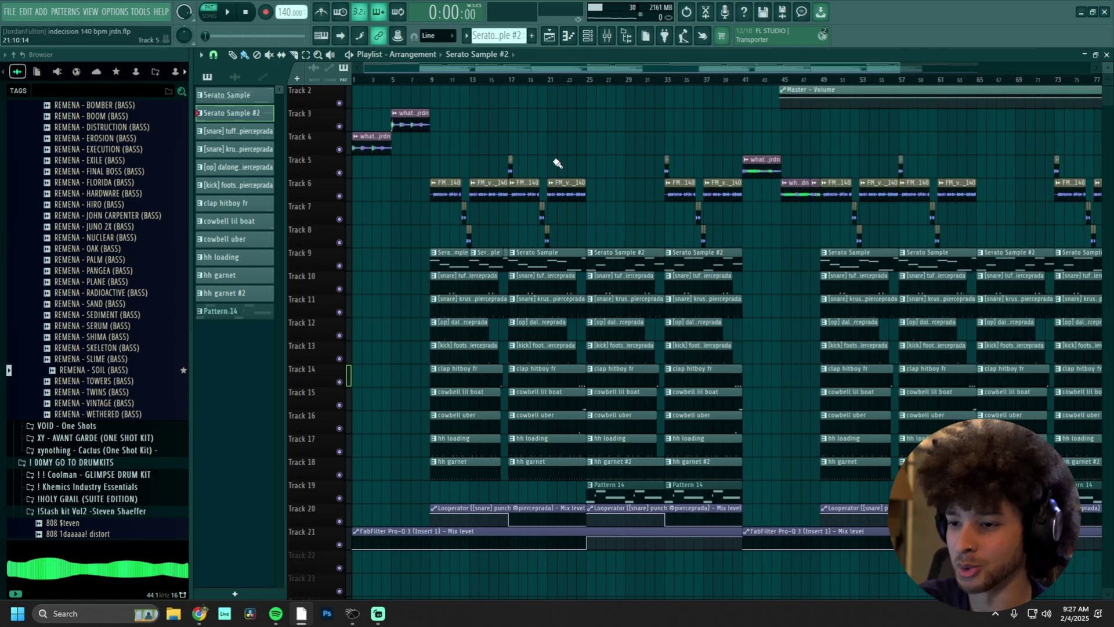
scroll(721, 354, down, 1)
drag(928, 248, 386, 499)
drag(952, 500, 824, 249)
drag(527, 248, 638, 500)
scroll(713, 488, up, 2)
scroll(713, 489, down, 2)
drag(928, 482, 452, 486)
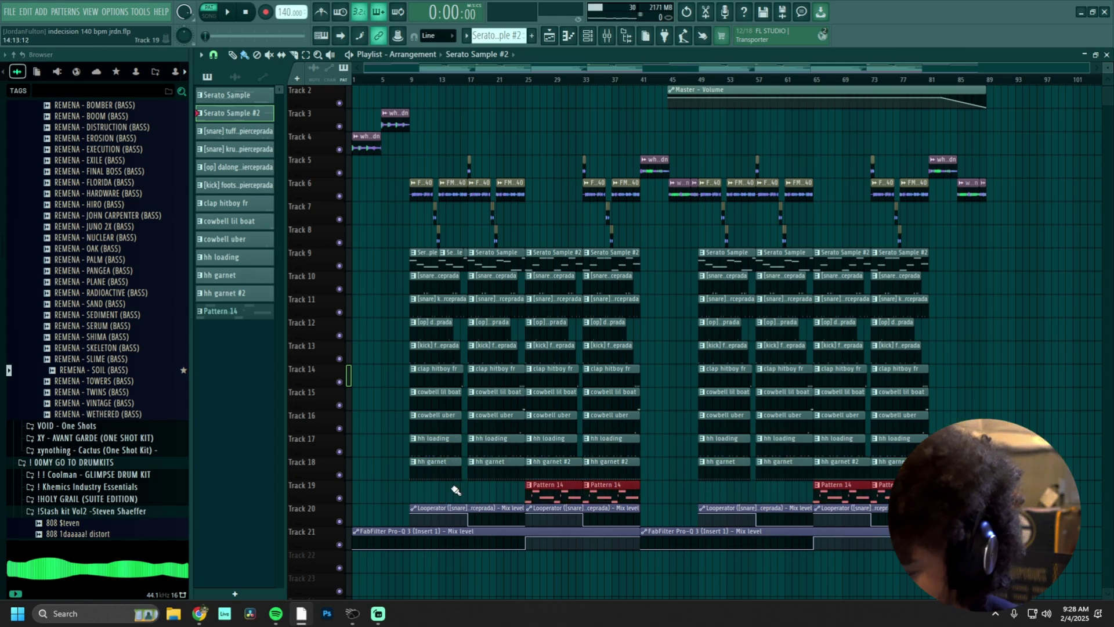